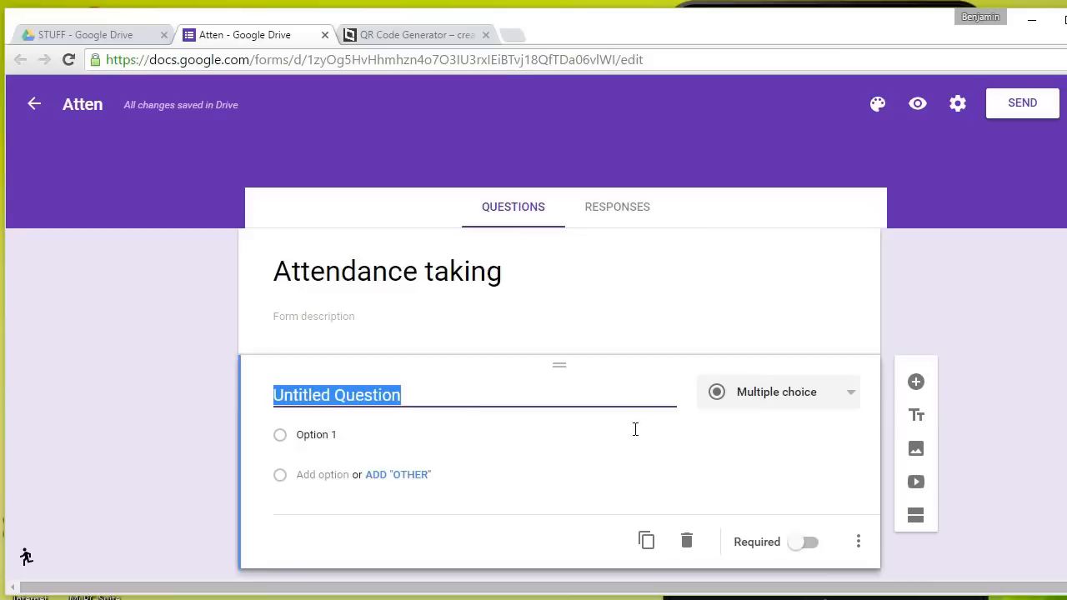
- Make the untitled question a short-answer question and title it "ID"
click(823, 403)
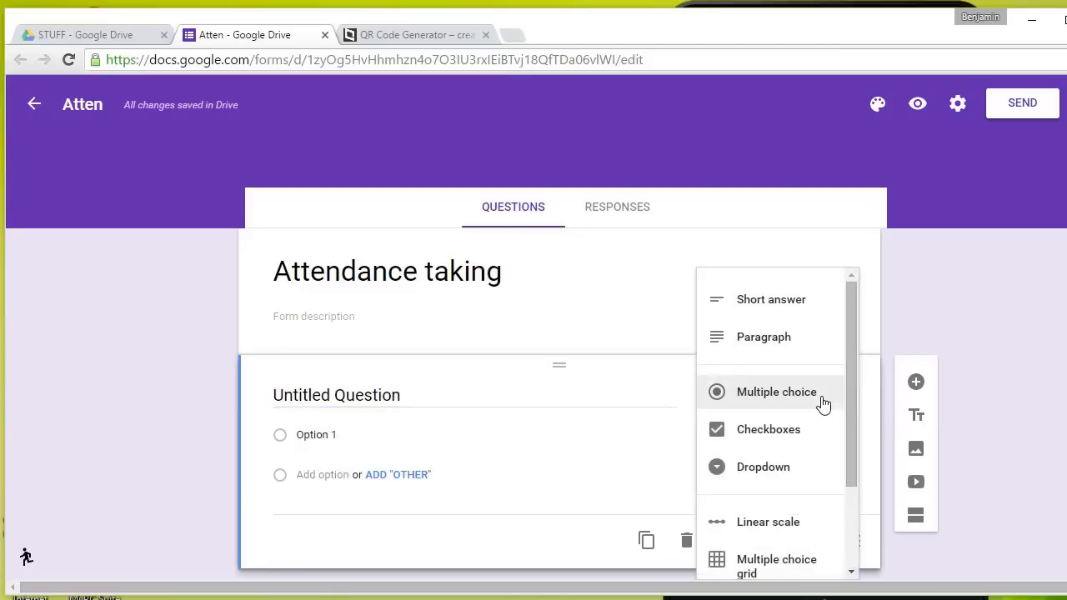
mouse_move(852, 429)
mouse_down()
mouse_move(858, 513)
mouse_move(862, 430)
mouse_up()
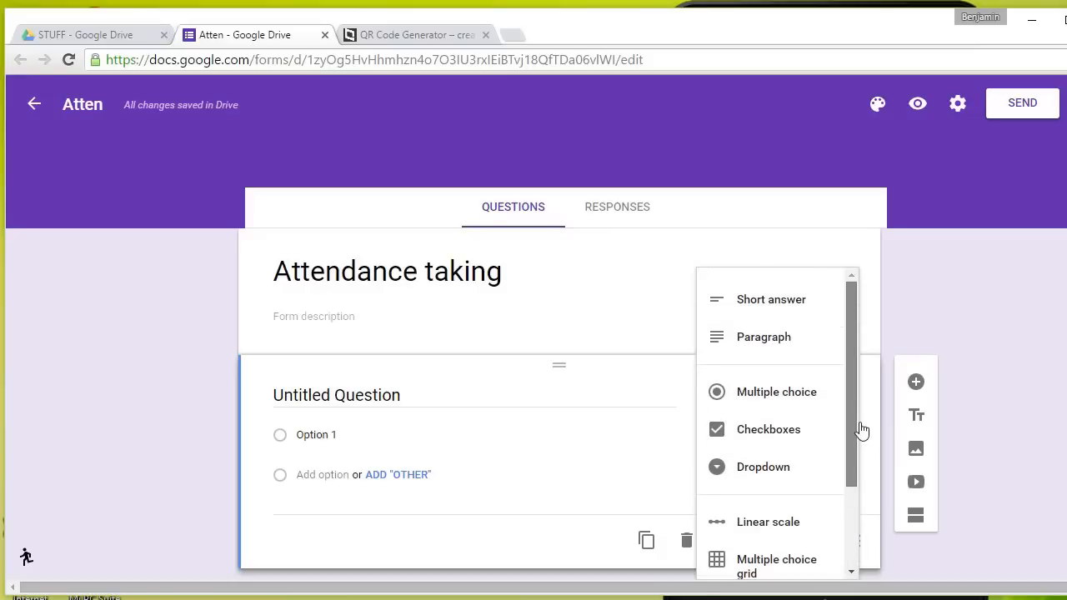
click(791, 304)
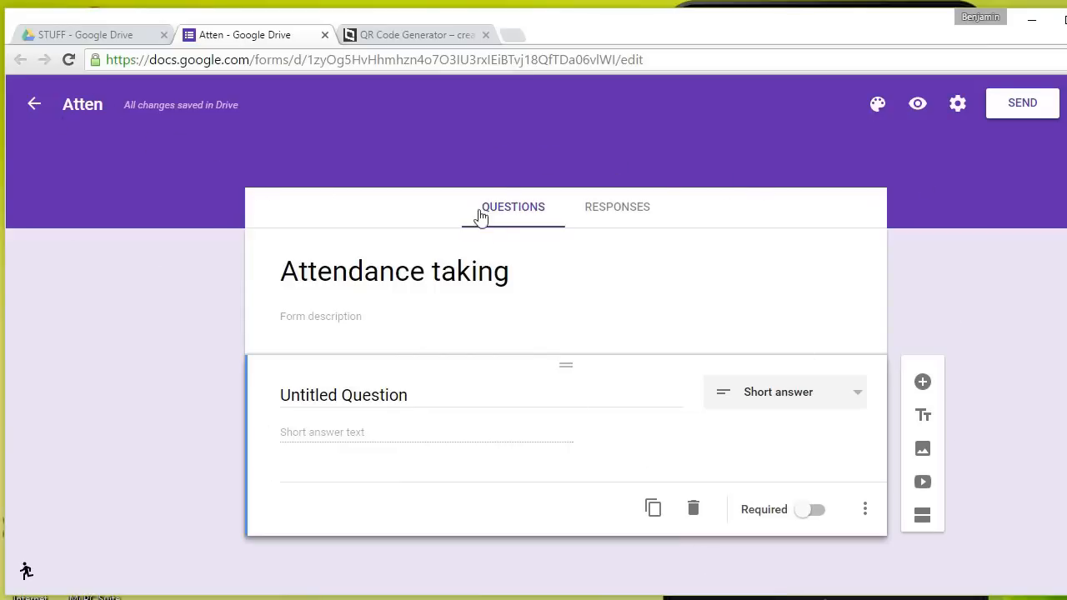
click(1066, 104)
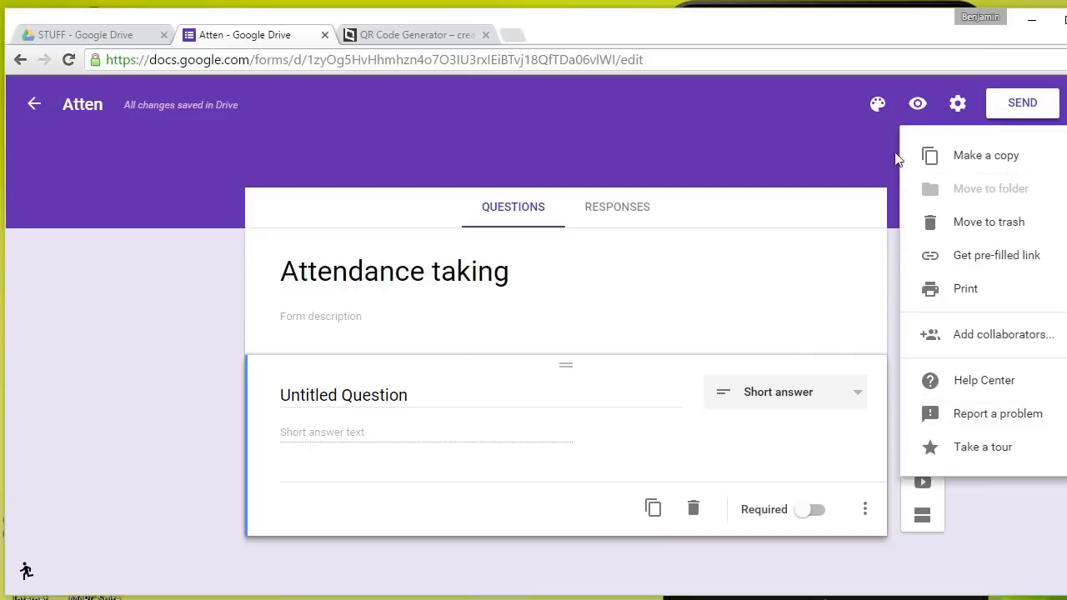
click(72, 493)
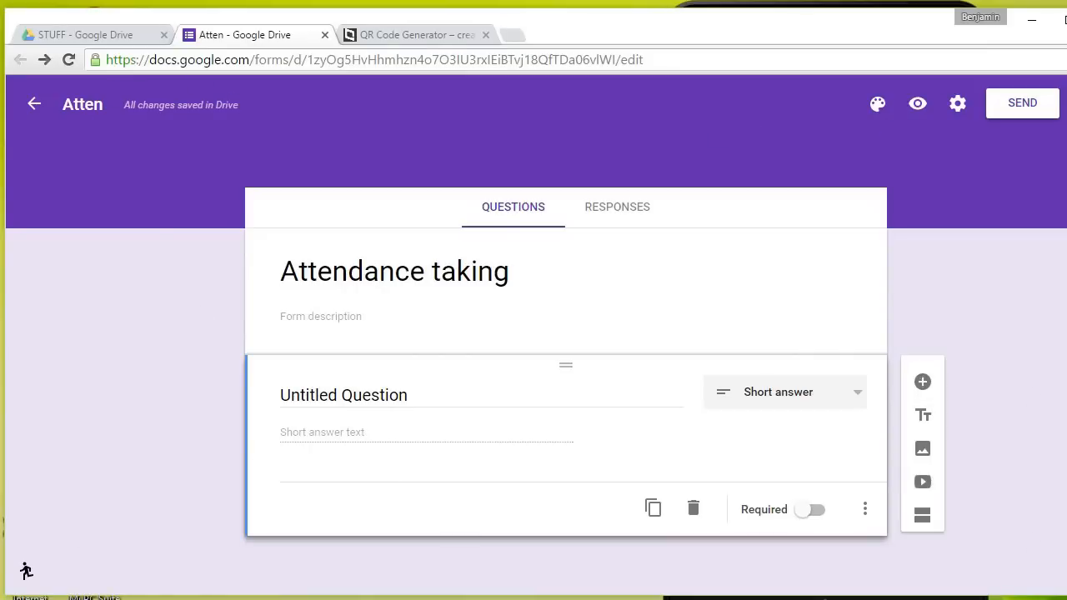
click(451, 391)
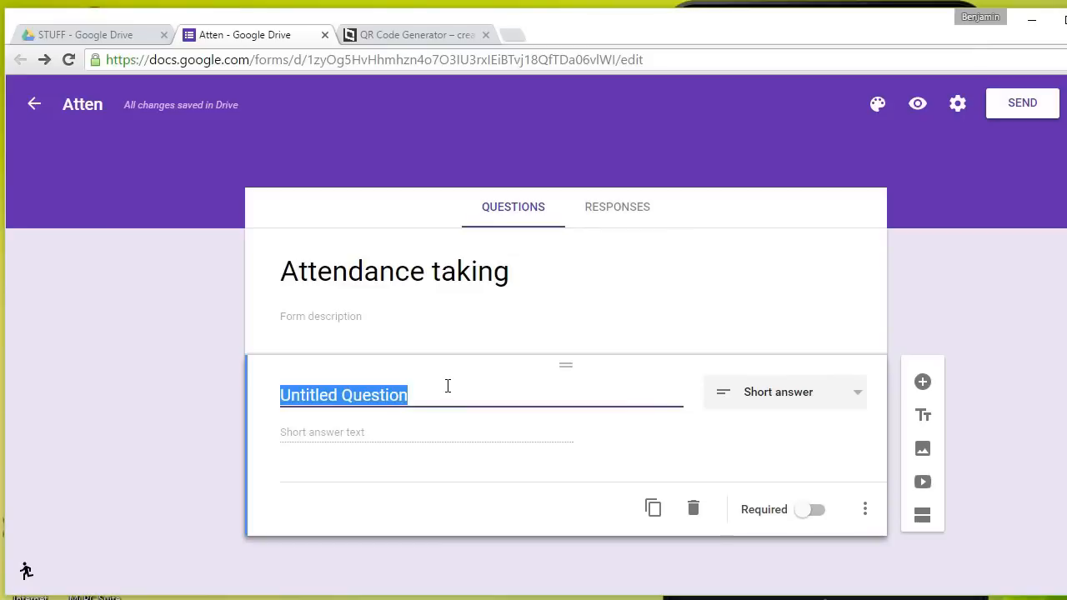
text(ID)
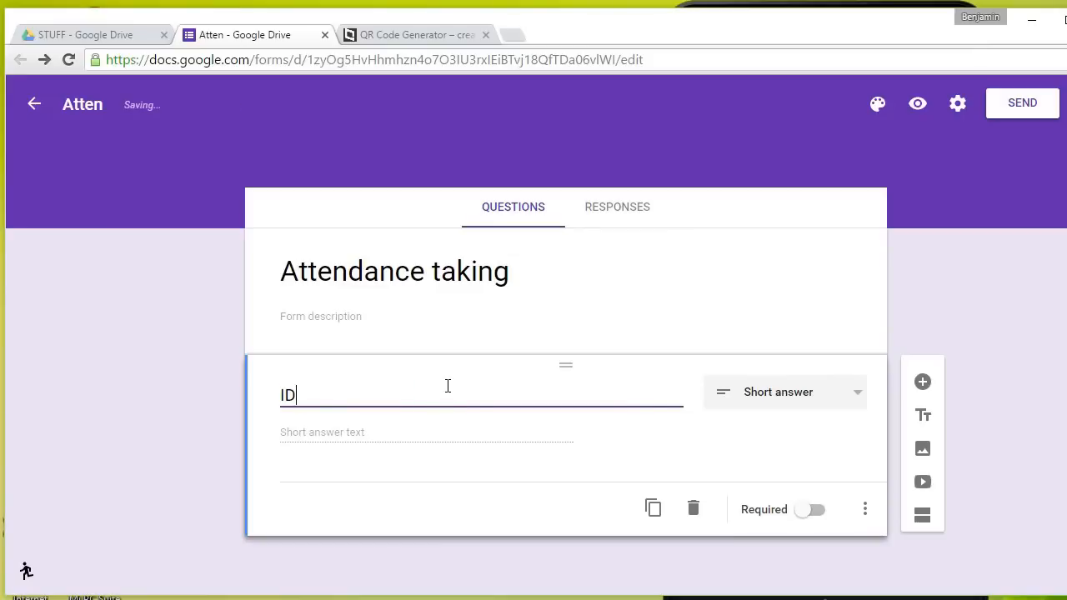
click(450, 441)
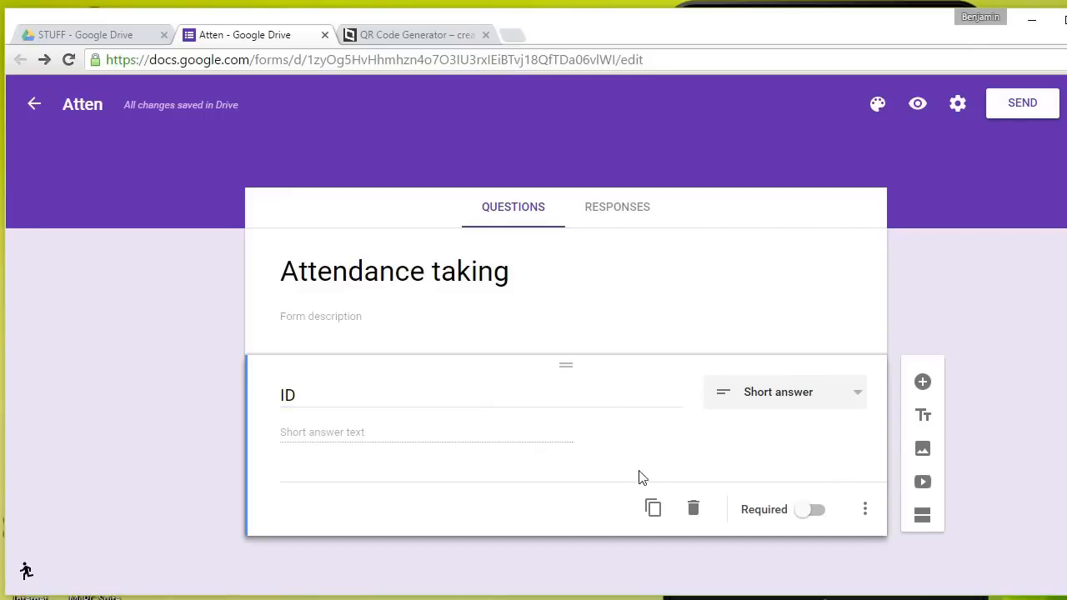
drag(566, 365, 593, 377)
click(869, 508)
click(707, 463)
right_click(542, 463)
click(458, 511)
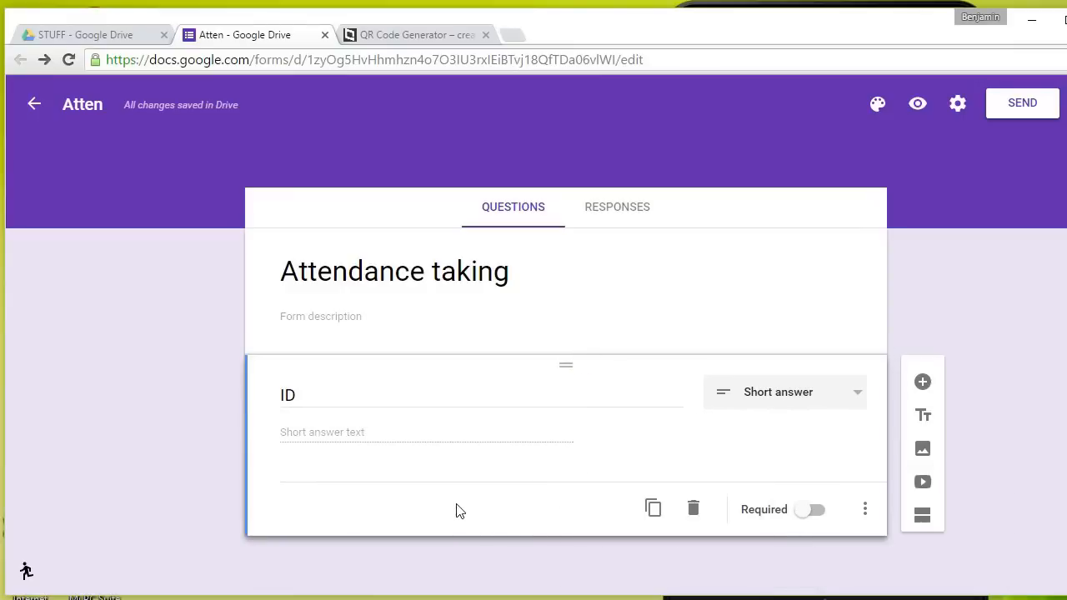
- Add a second question titled "Name" and set its type to short answer
click(860, 398)
click(822, 396)
click(922, 382)
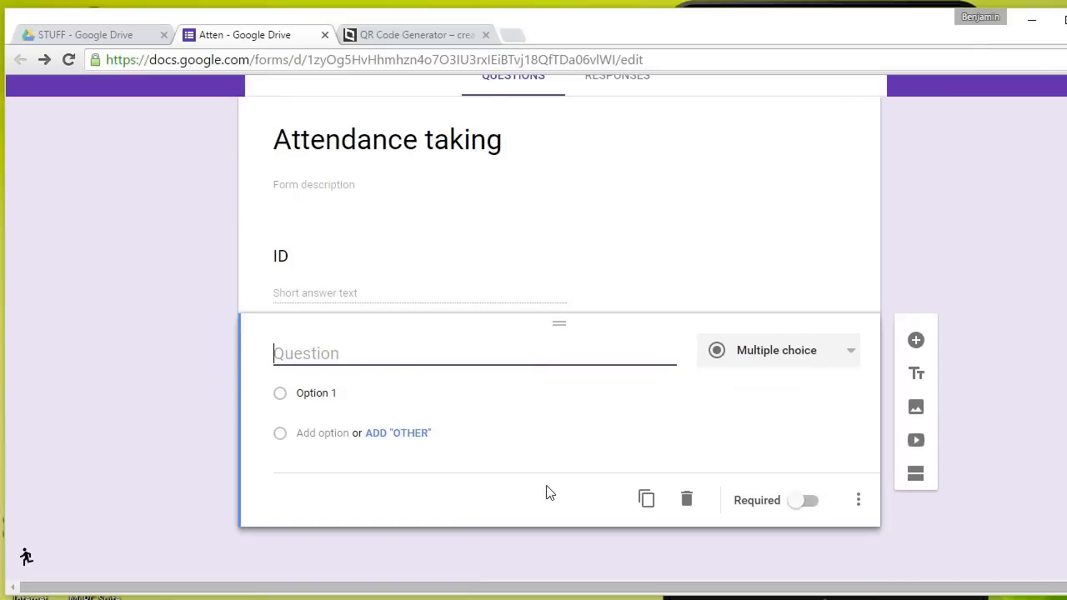
text(Name)
click(744, 358)
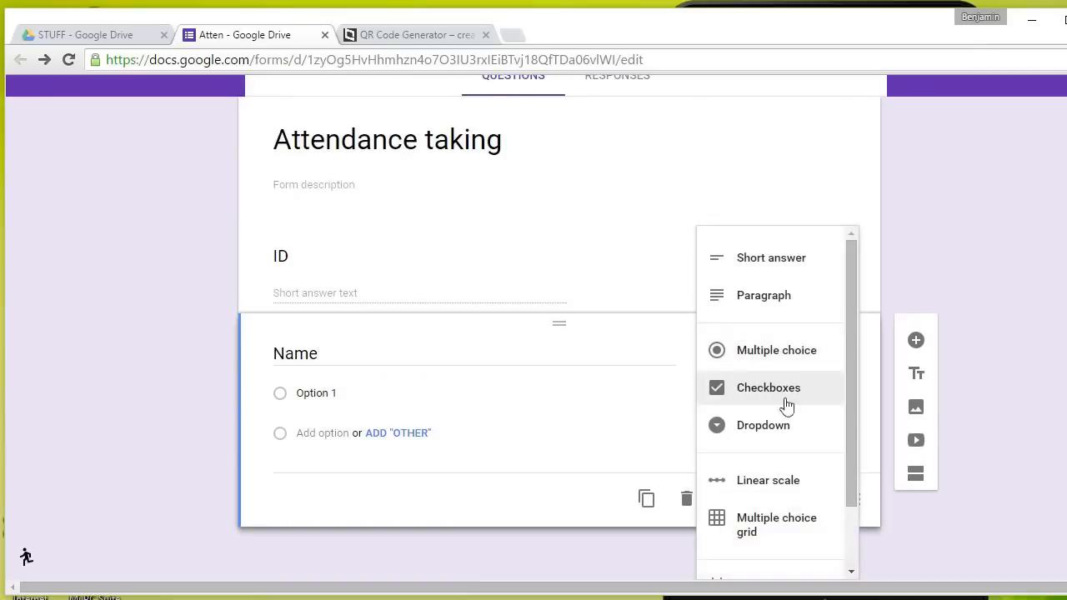
click(794, 268)
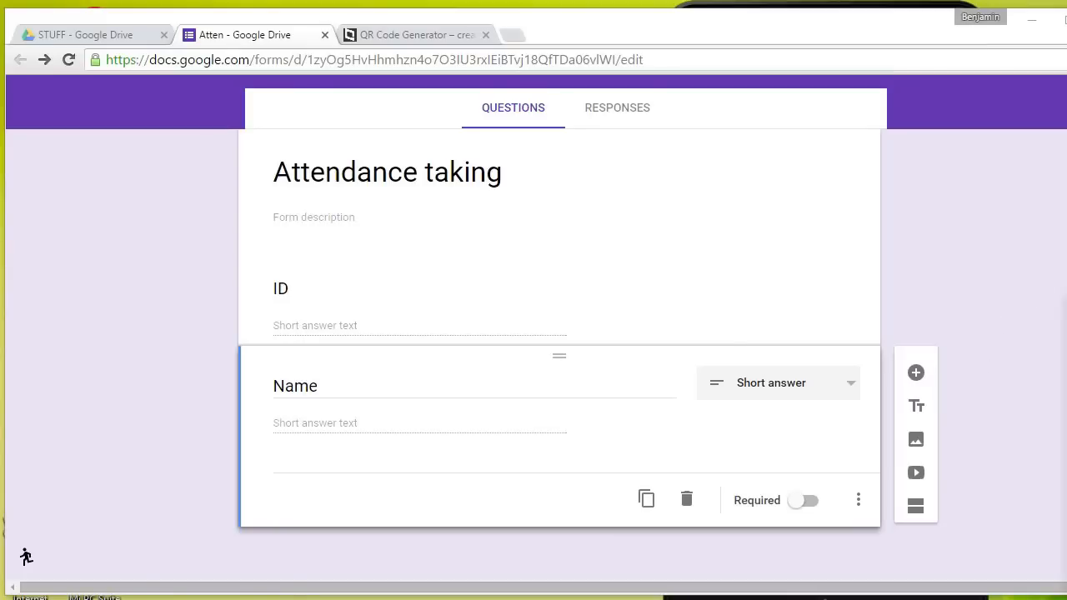
scroll(534, 325, up, 1)
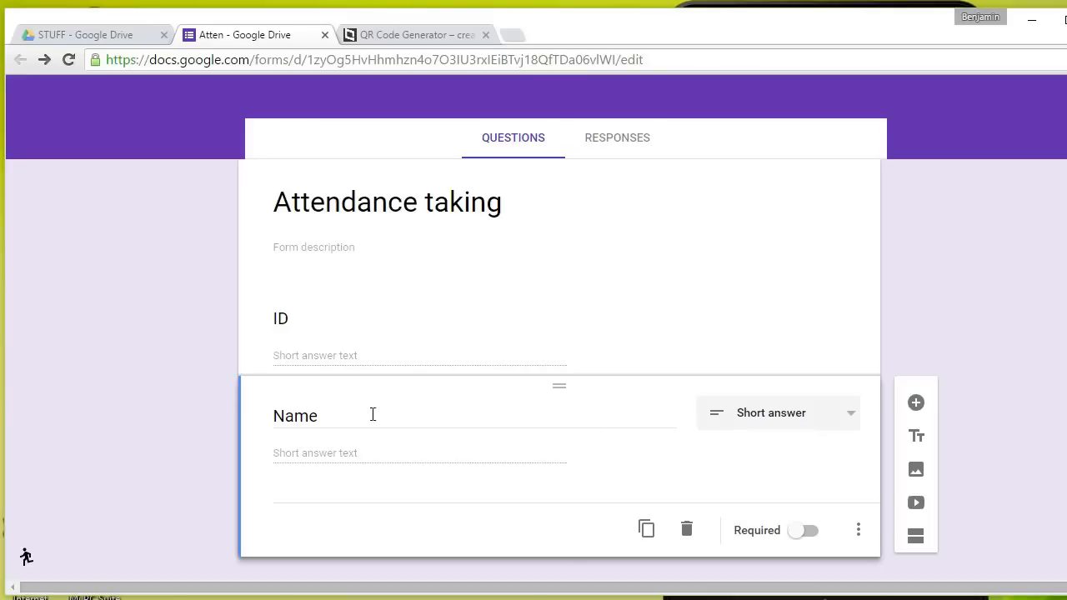
click(299, 323)
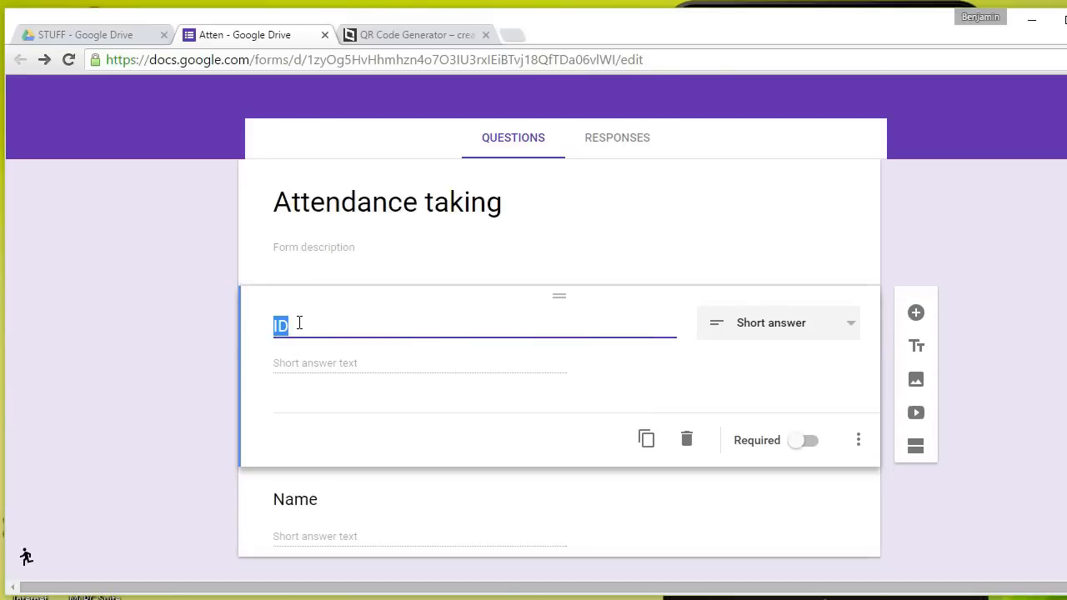
click(412, 505)
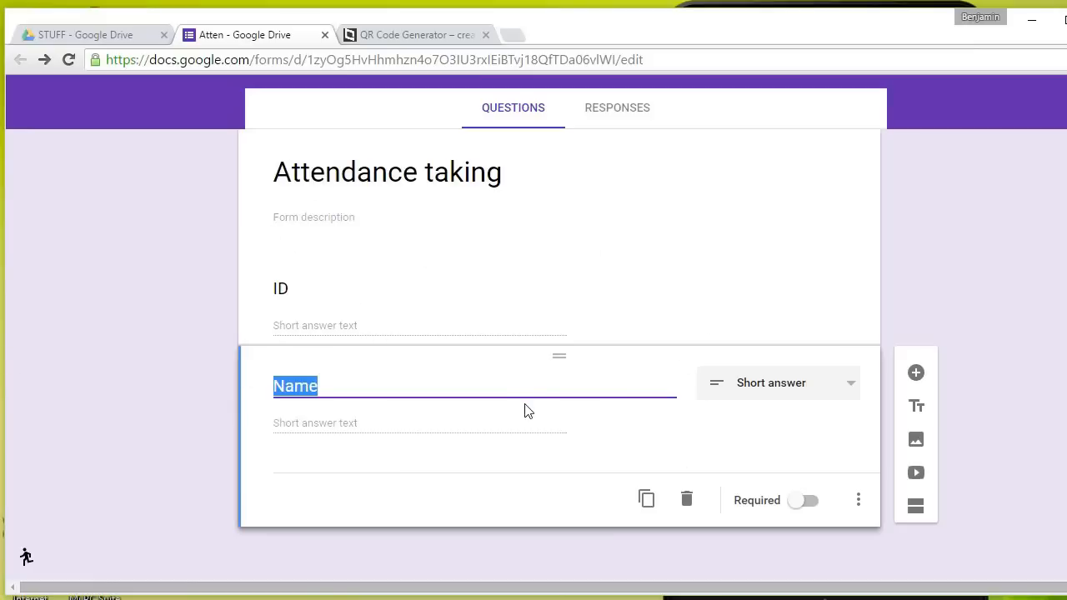
click(1022, 335)
- Look at the form's shareable link in the send options and close them without sending
scroll(1023, 373, up, 2)
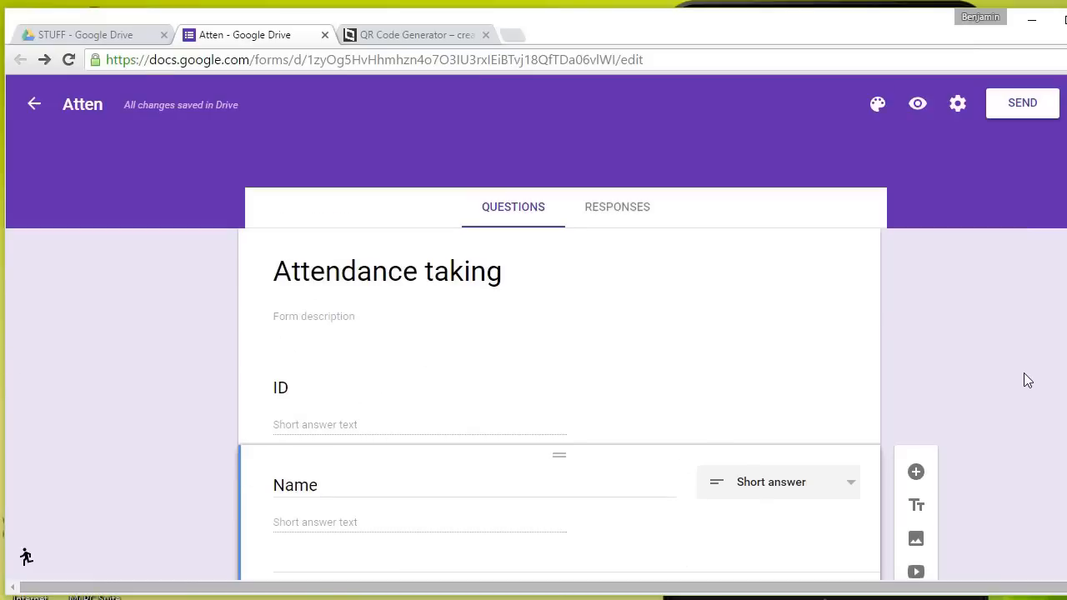
click(1038, 117)
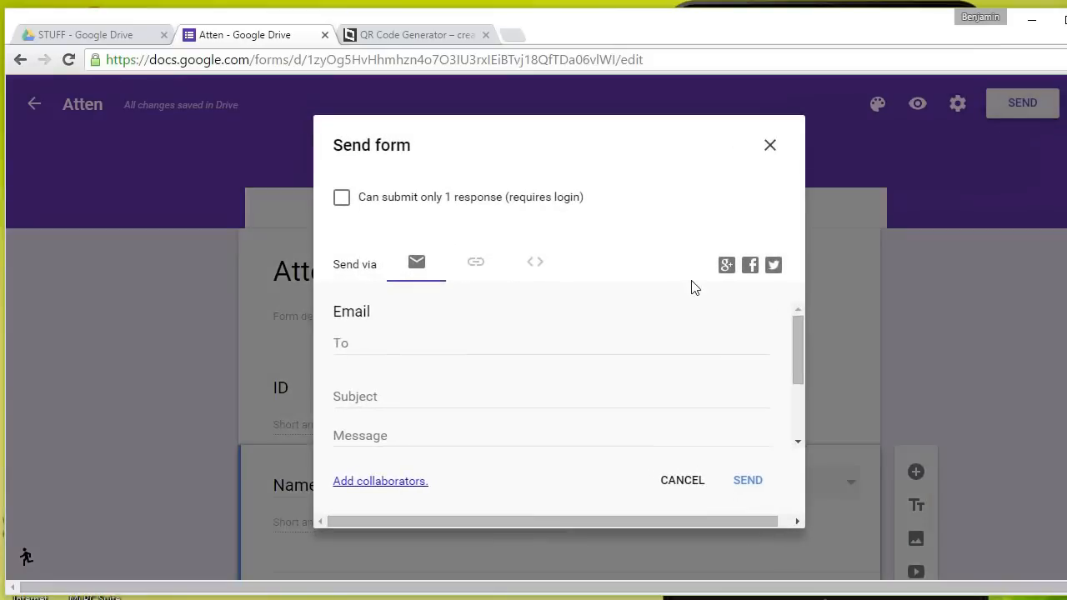
click(476, 267)
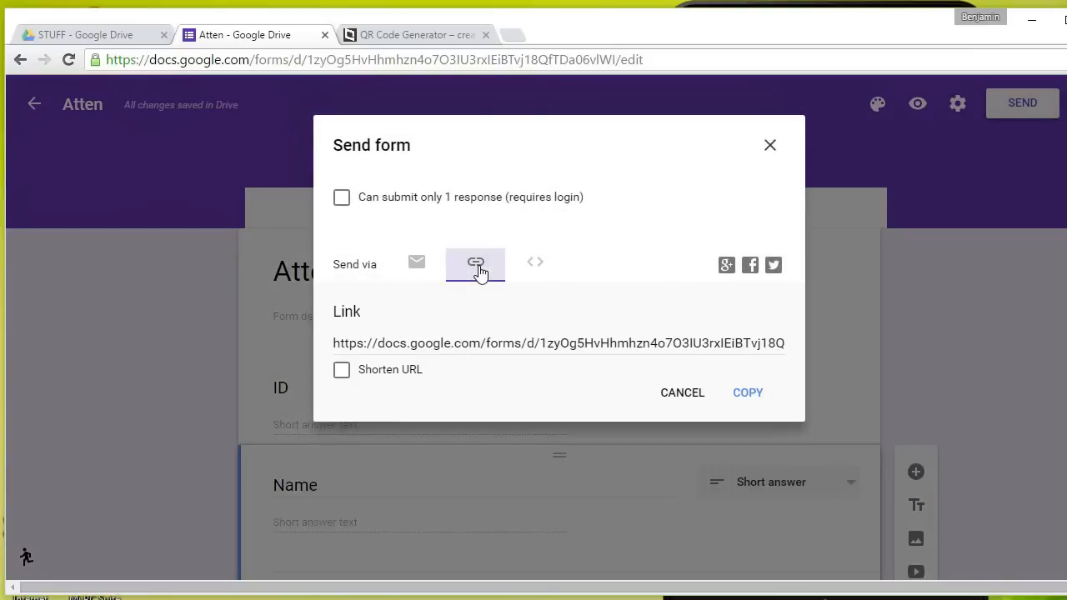
click(605, 351)
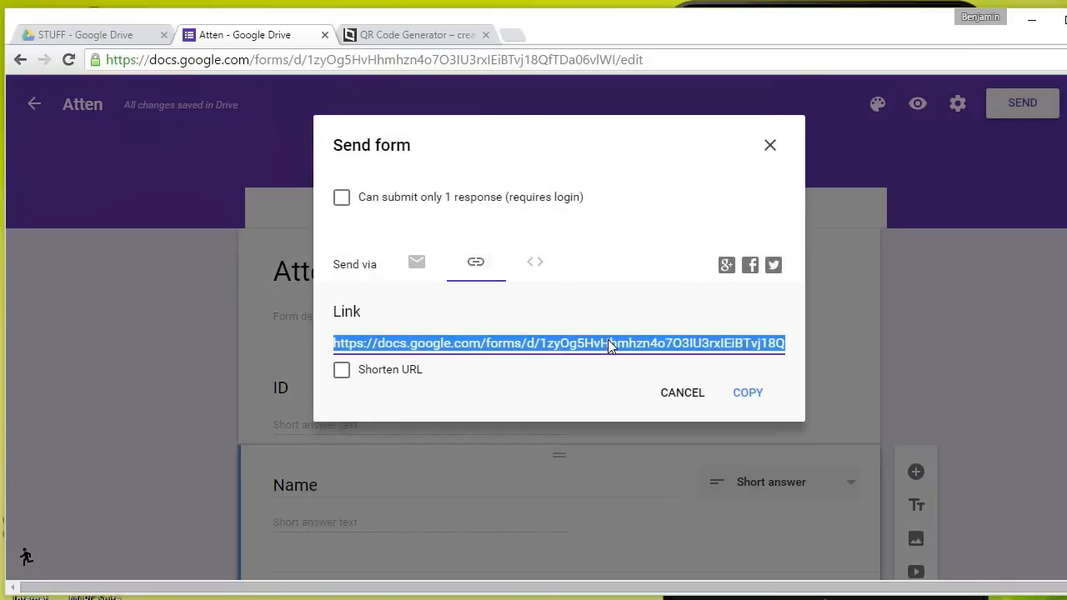
click(771, 150)
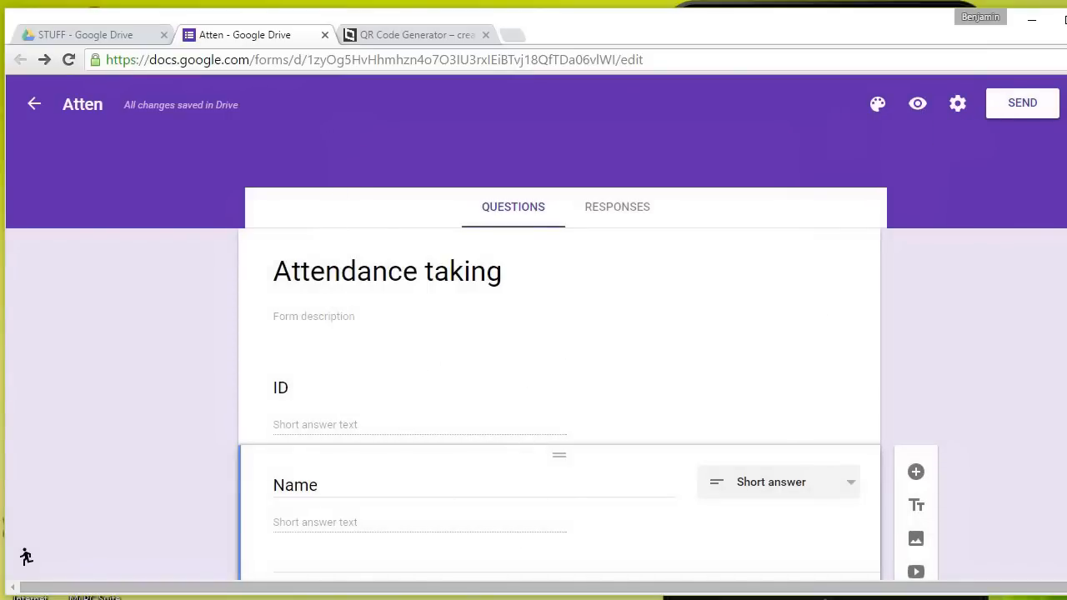
- Open the page for creating a pre-filled link to the attendance form, narrowing the browser window to reach the option
click(1066, 103)
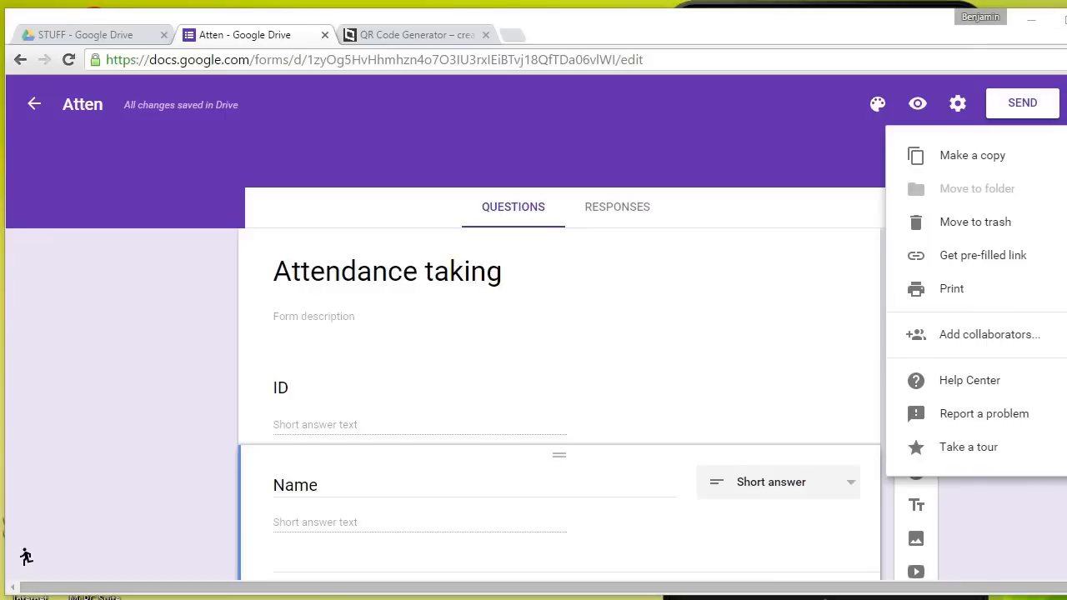
drag(1066, 77, 984, 76)
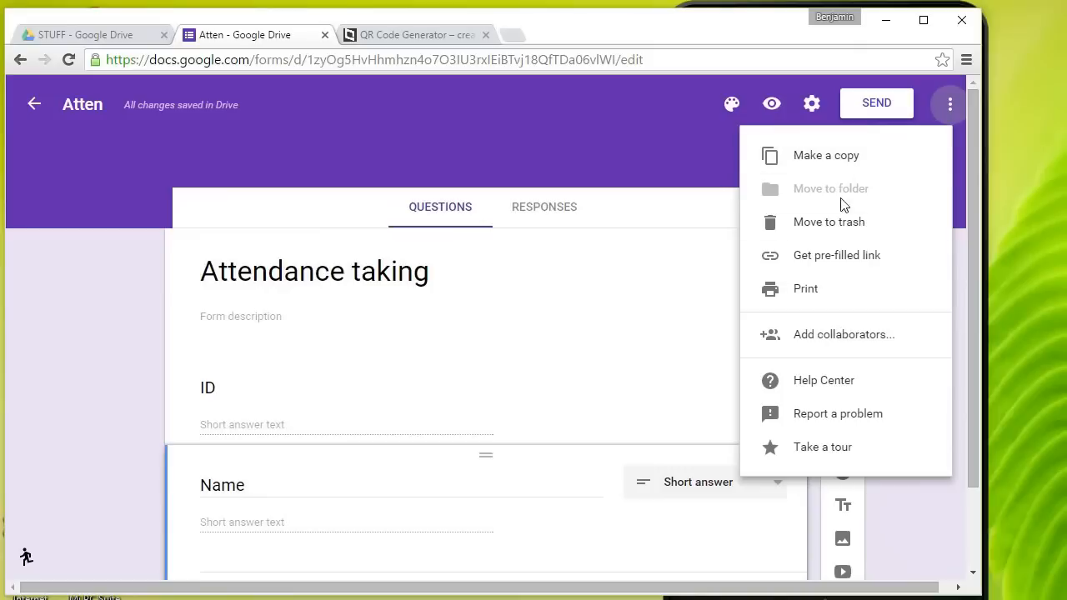
click(840, 258)
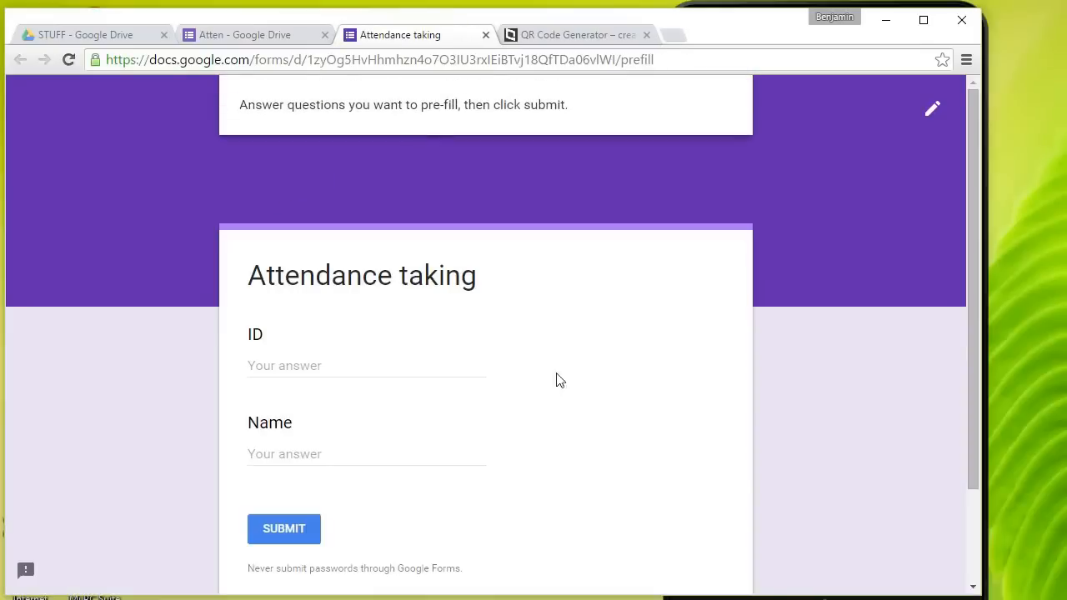
- Widen the browser window, fill in the sample attendee's ID and first name, and submit the answers to generate the pre-filled link
click(374, 362)
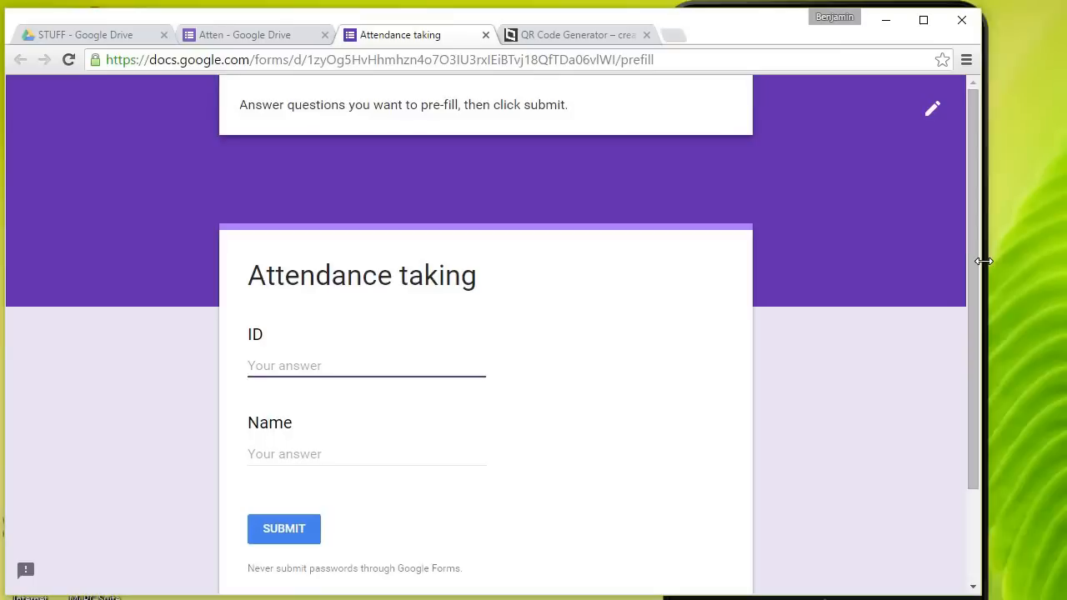
drag(984, 258, 1038, 263)
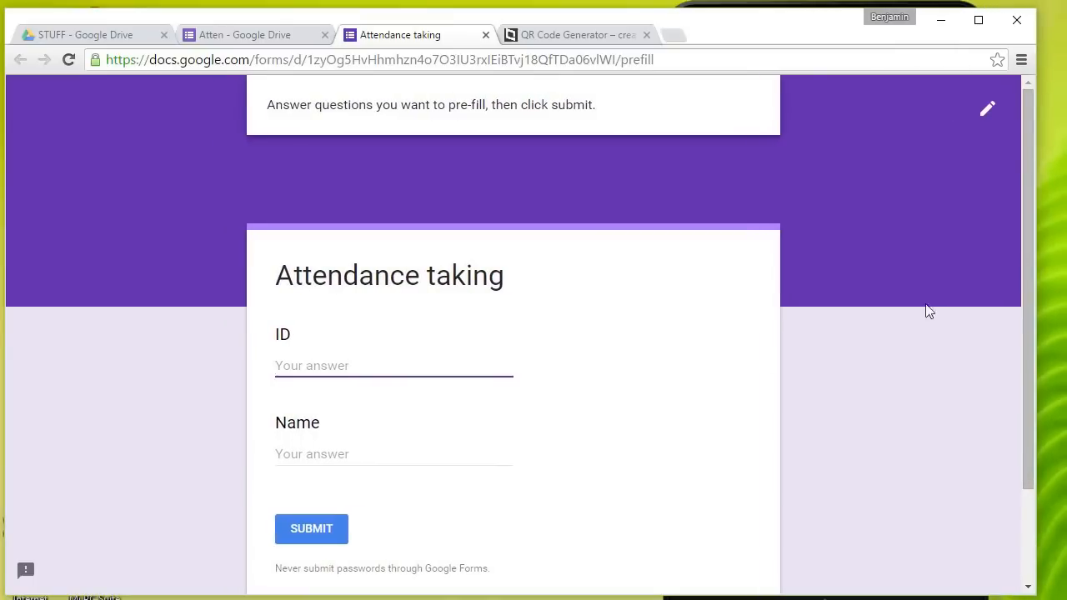
click(445, 368)
text(N001)
click(469, 456)
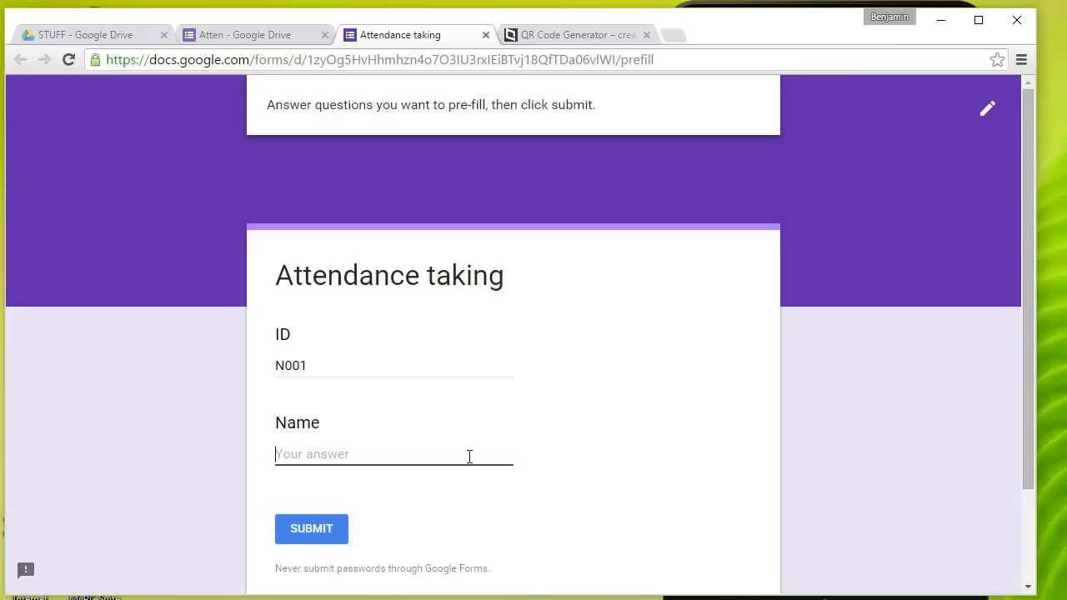
text(Mario)
click(305, 537)
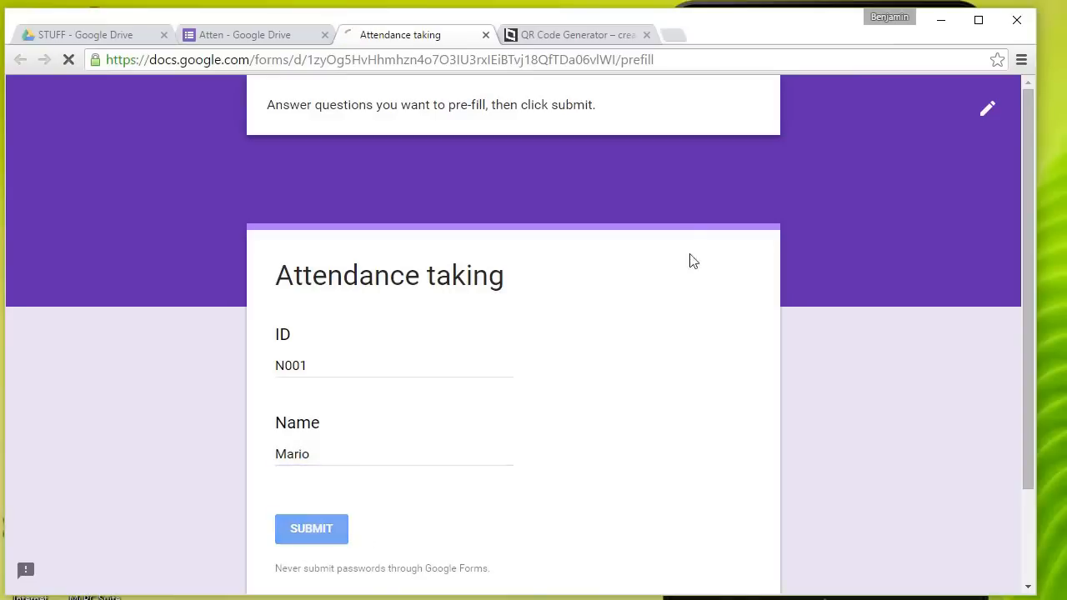
- Copy the generated pre-filled link into a blank Notepad document and reduce the text's font size
click(562, 137)
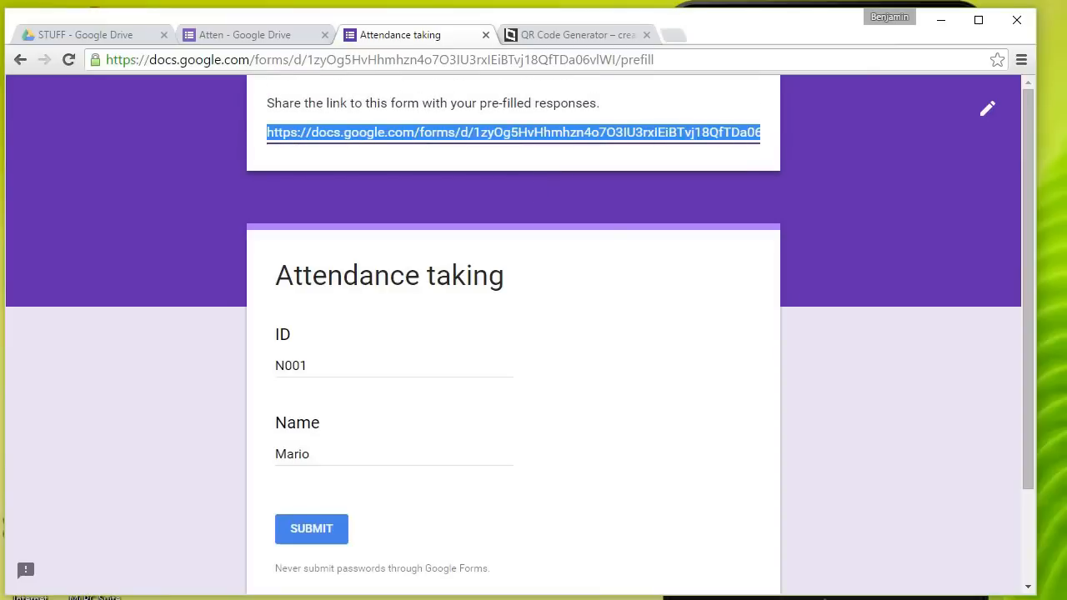
text(https://docs.google.com/forms/d/1zyOg5HvHhmhzn4o7O3IU3rxIEiBTvj18QfTDa06vlWI/viewform?entry.647573990=N001&entry.1535940285=Mario)
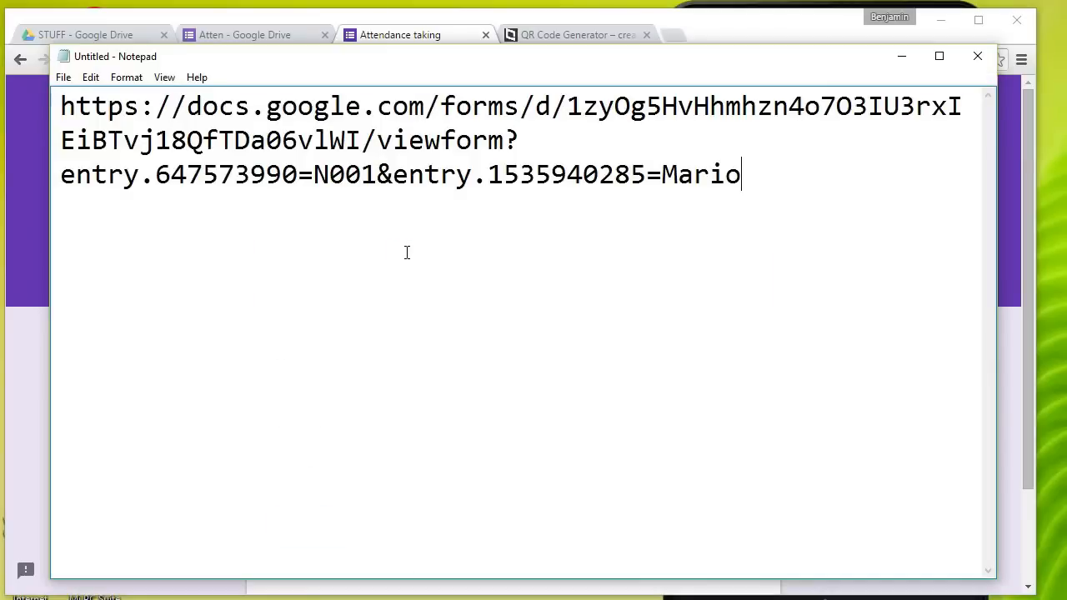
click(135, 81)
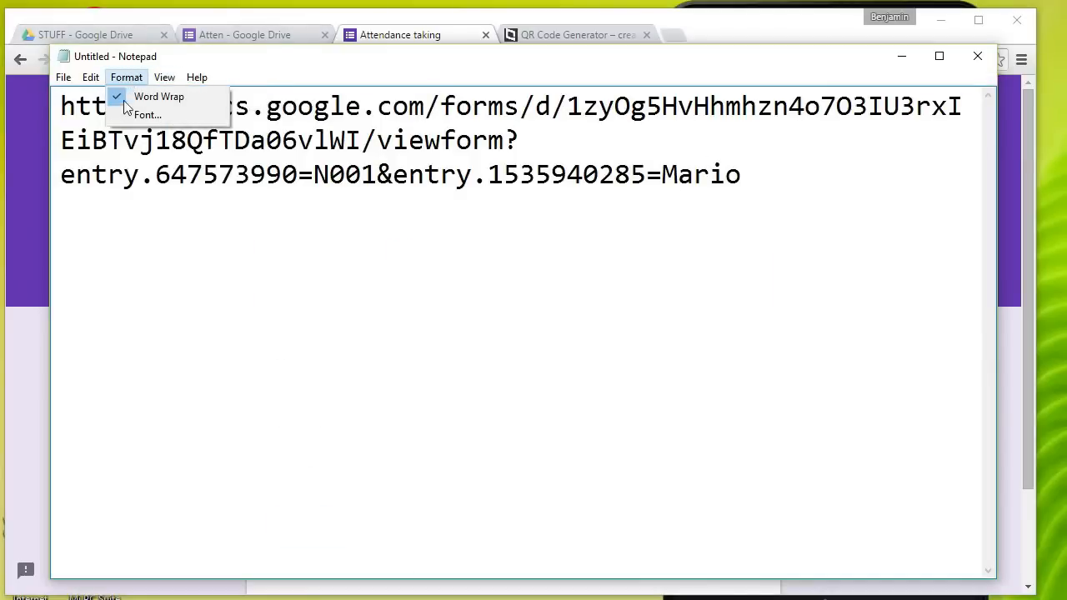
click(137, 114)
click(372, 248)
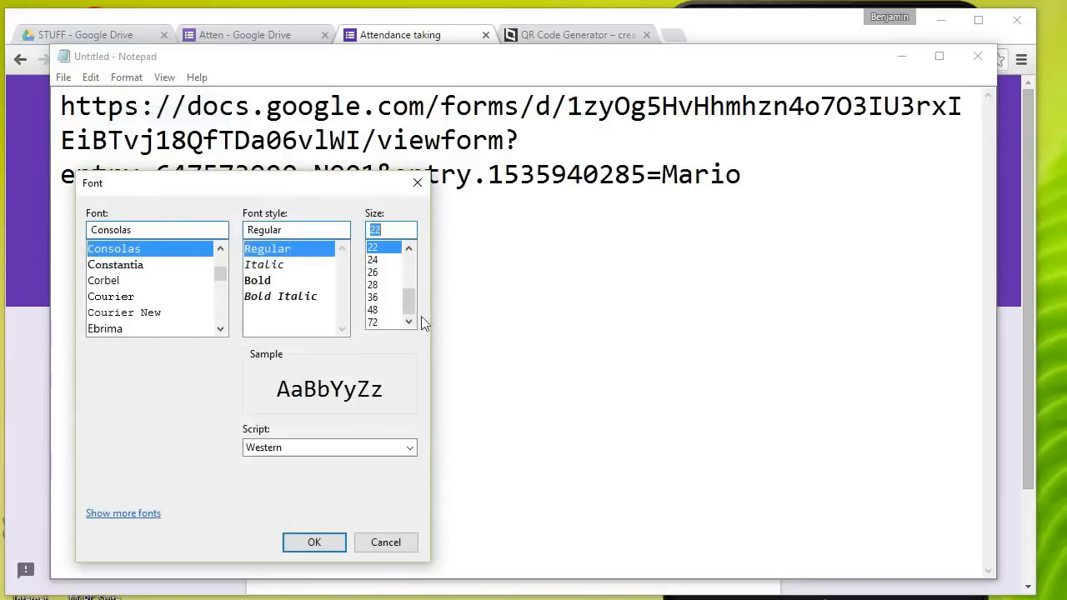
click(314, 543)
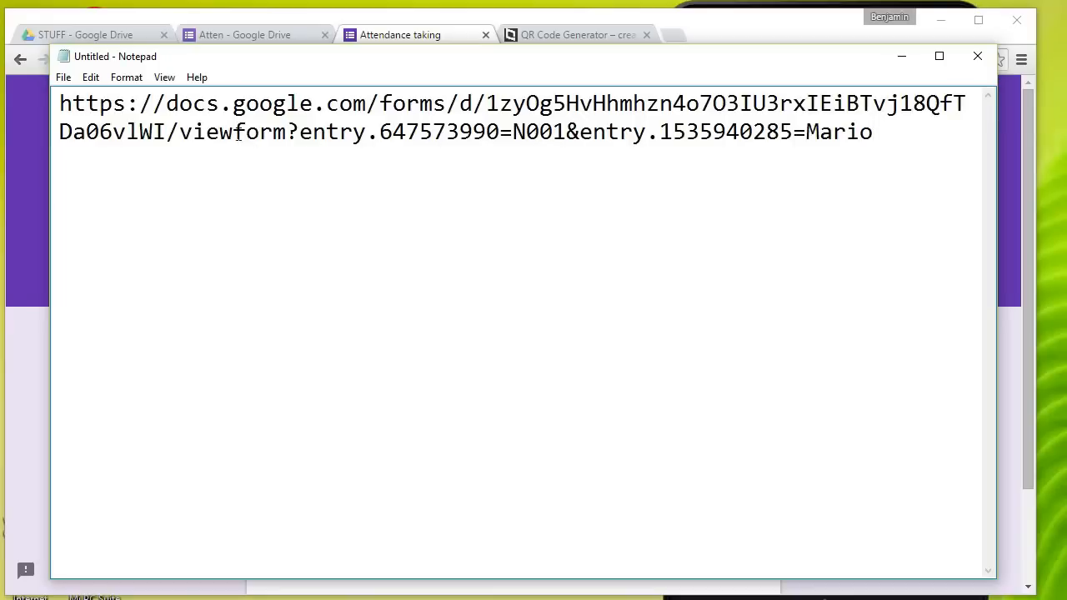
- Examine the ID and name values at the end of the pre-filled link, and return to the pre-filled form in the browser
drag(298, 134, 570, 132)
key(shift+End)
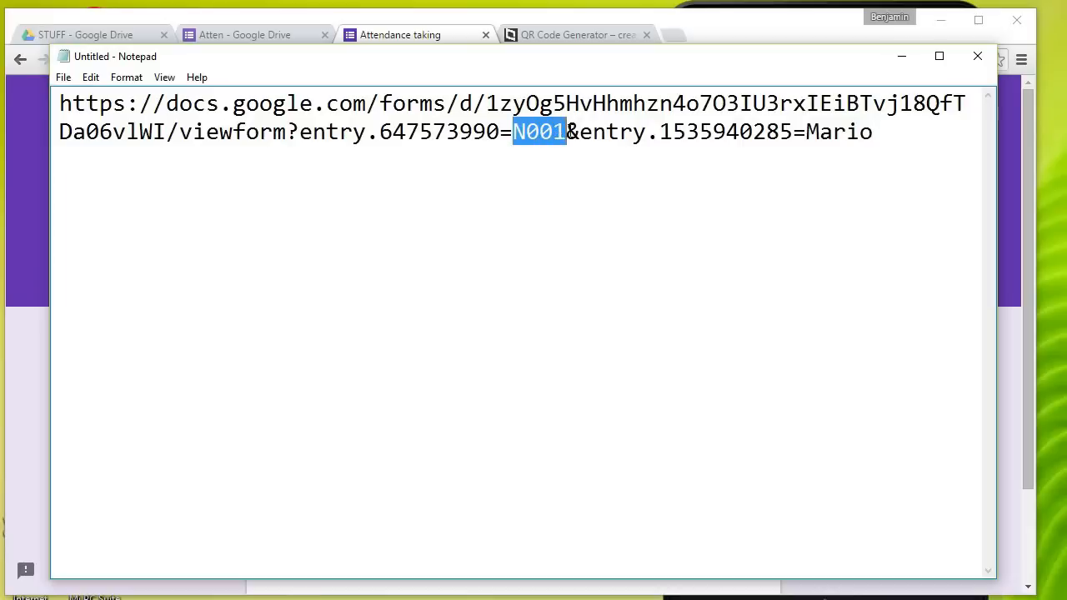
drag(806, 133, 874, 133)
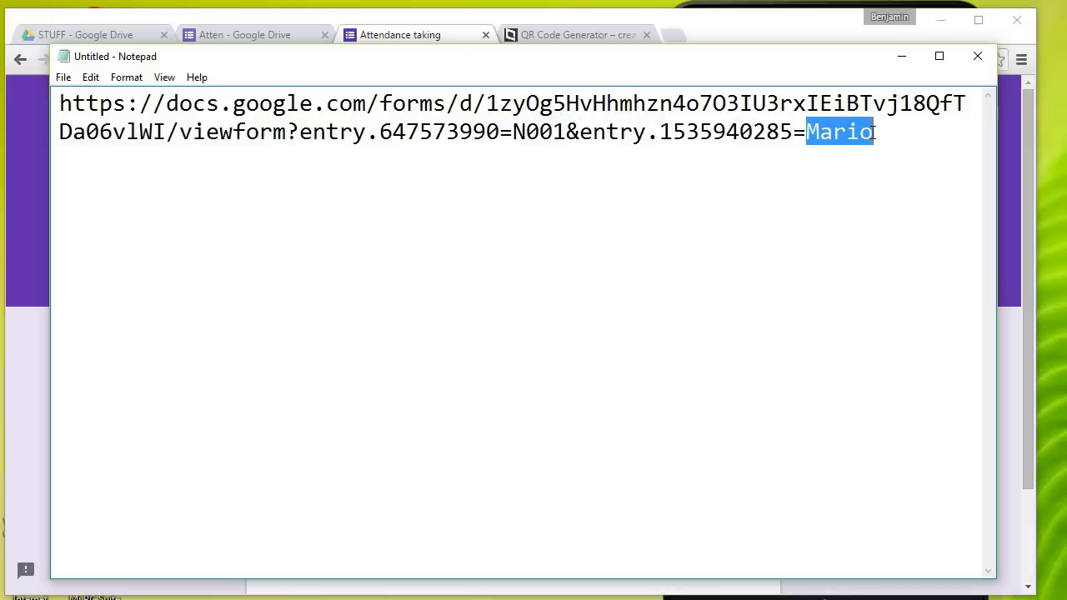
click(408, 37)
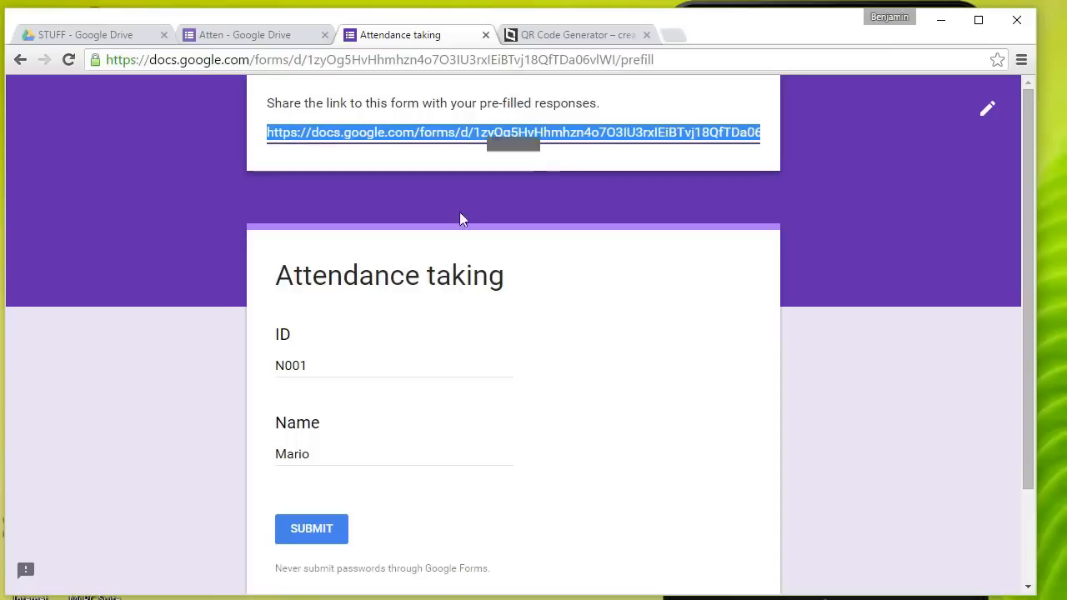
- Replace the form's ID and Name answers with the second sample attendee's details and submit them to generate a new pre-filled link
click(366, 369)
drag(367, 369, 159, 367)
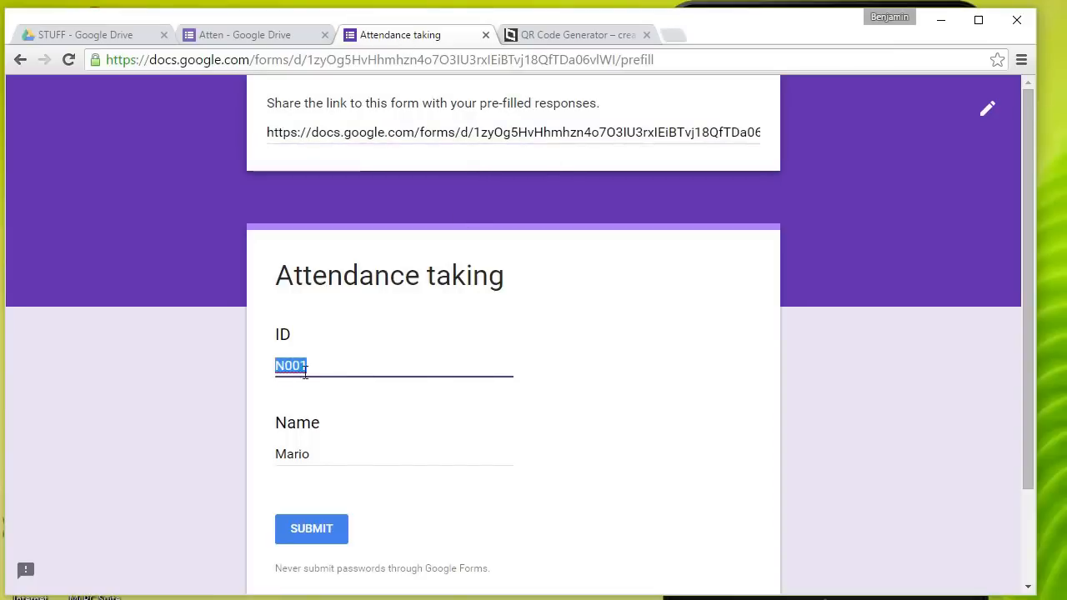
click(400, 363)
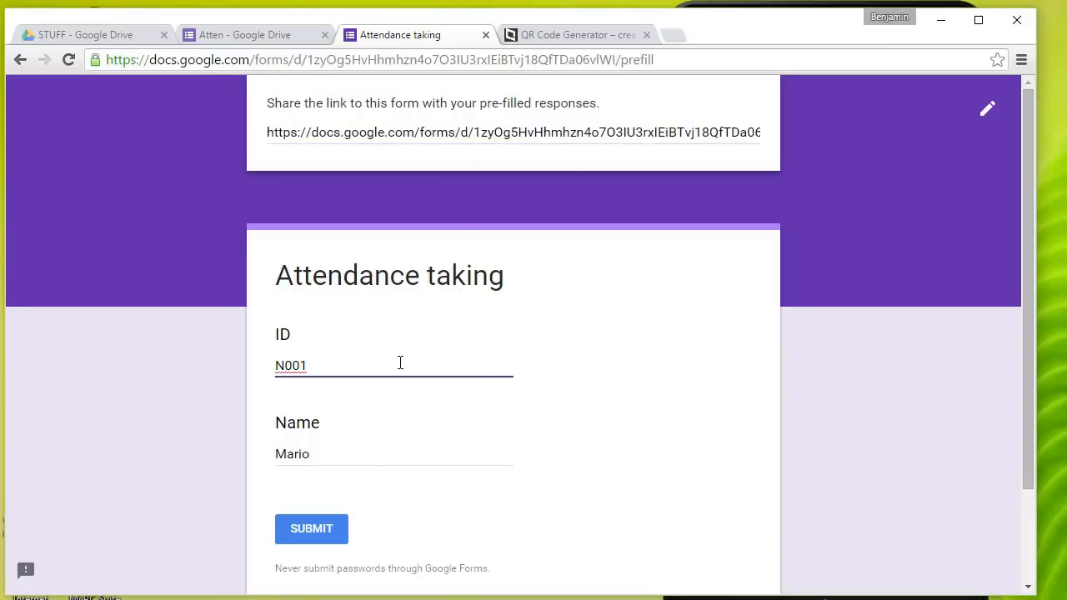
key(BackSpace)
drag(371, 461, 142, 436)
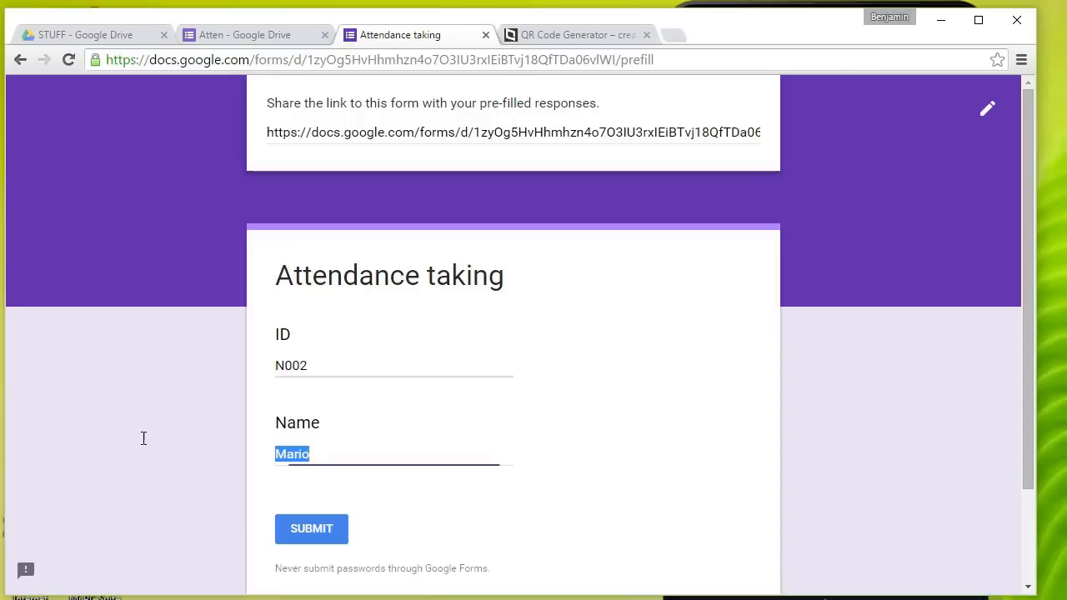
text(Lu)
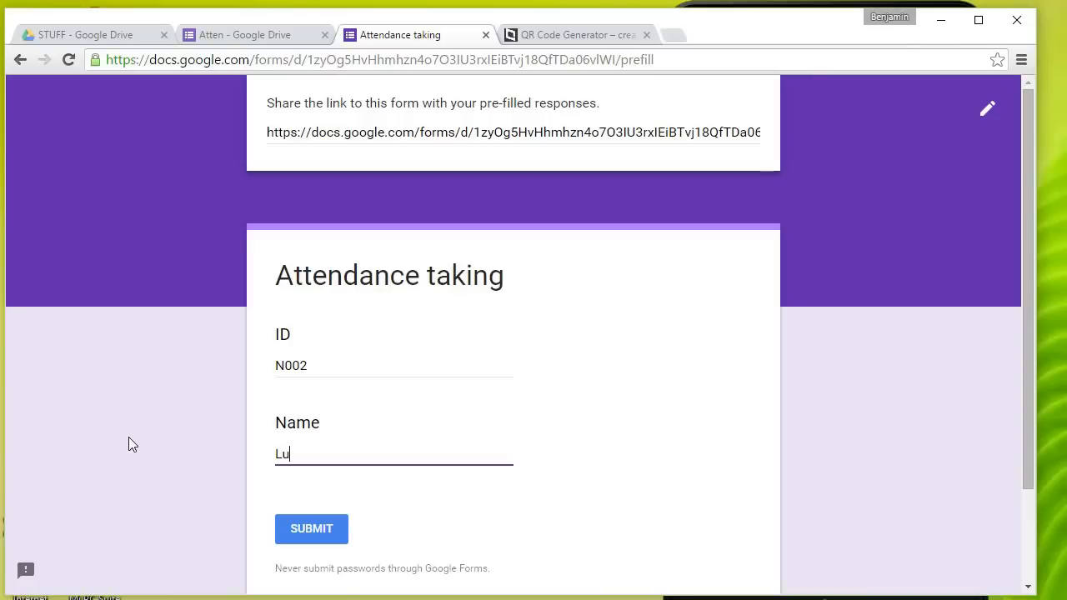
key(BackSpace)
key(BackSpace)
text(Toad)
click(322, 548)
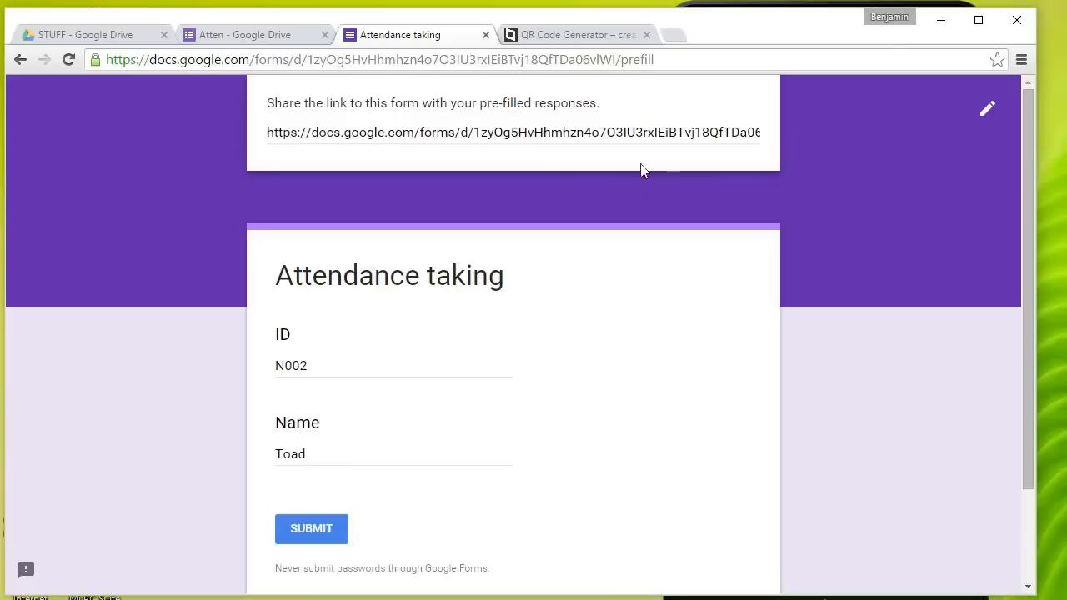
- Copy the second attendee's pre-filled link into the Notepad document, separated from the first link by a blank line
click(665, 133)
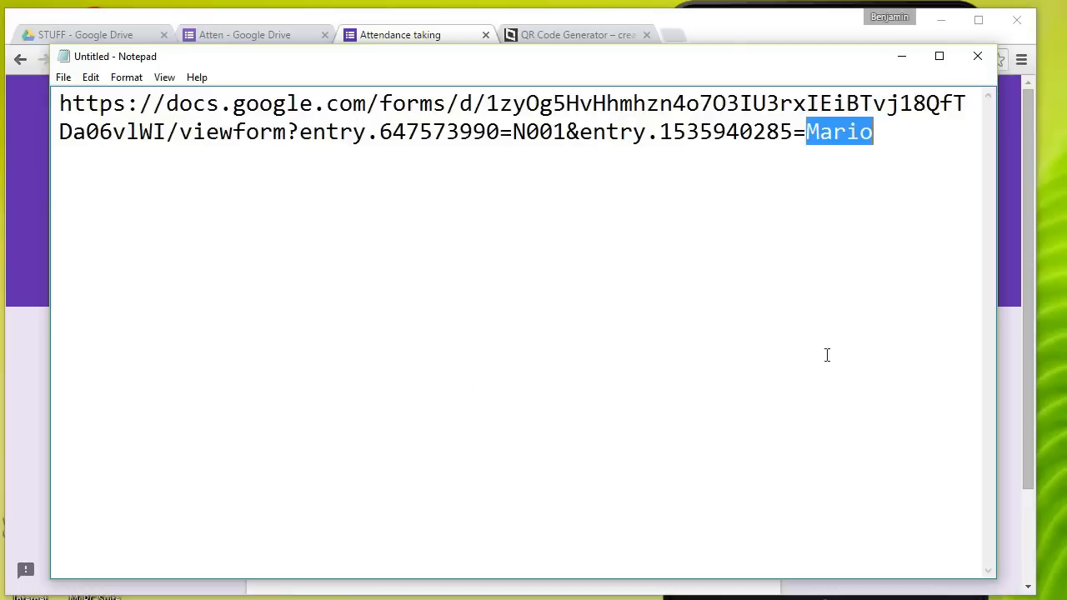
click(909, 305)
key(Return)
key(Return)
text(https://docs.google.com/forms/d/1zyOg5HvHhmhzn4o7O3IU3rxIEiBTvj18QfTDa06vlWI/viewform?entry.647573990=N002&entry.1535940285=Toad)
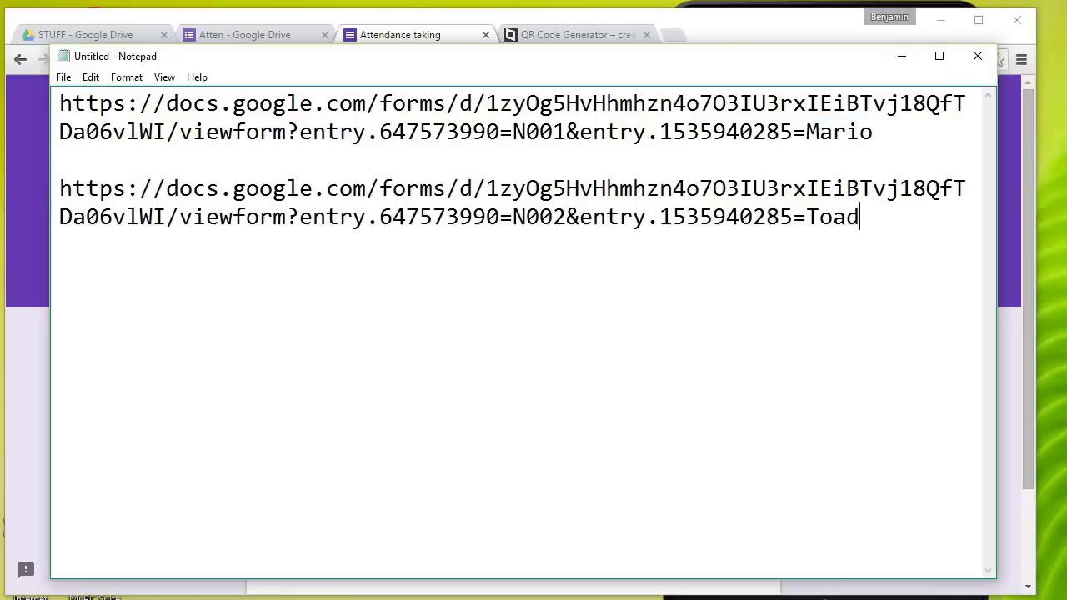
- Return to the browser, change the ID and Name answers to the third sample attendee's details, and submit them for another pre-filled link
click(743, 33)
drag(402, 374, 53, 371)
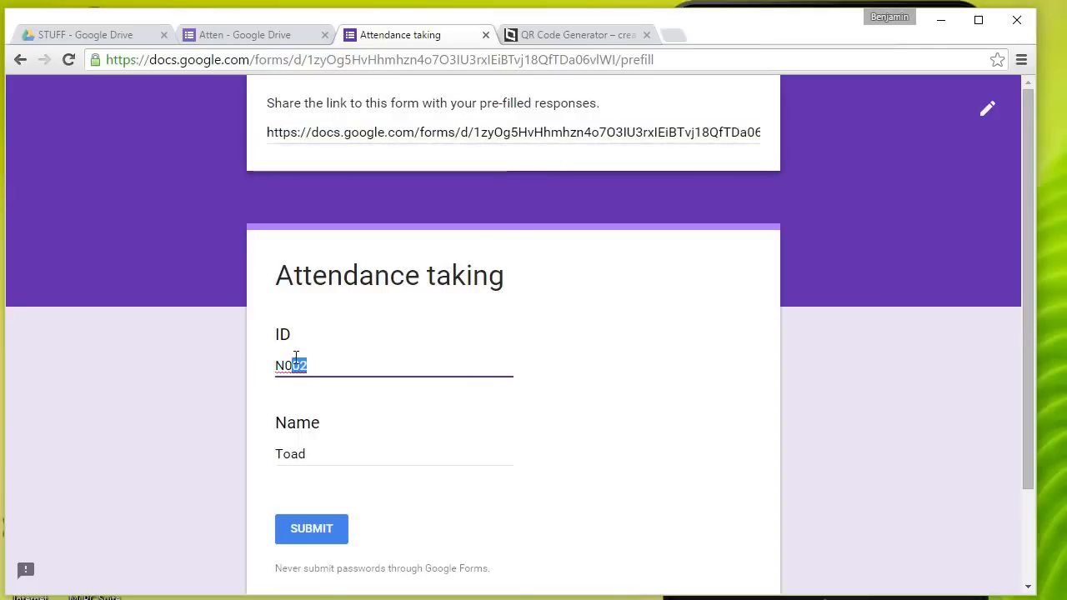
drag(299, 365, 311, 365)
text(3)
drag(348, 455, 149, 457)
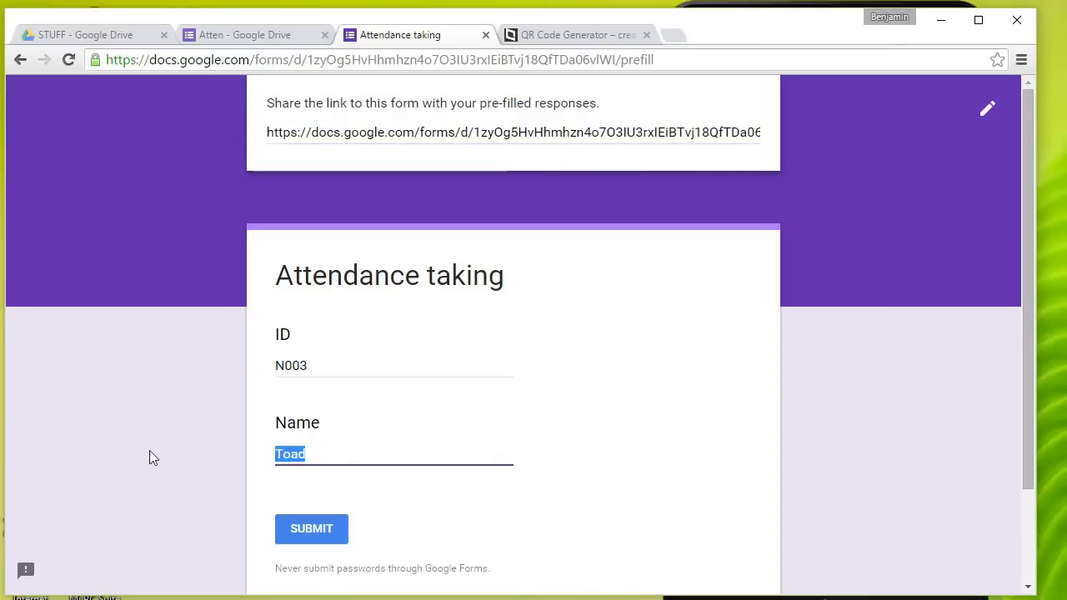
text(Browser)
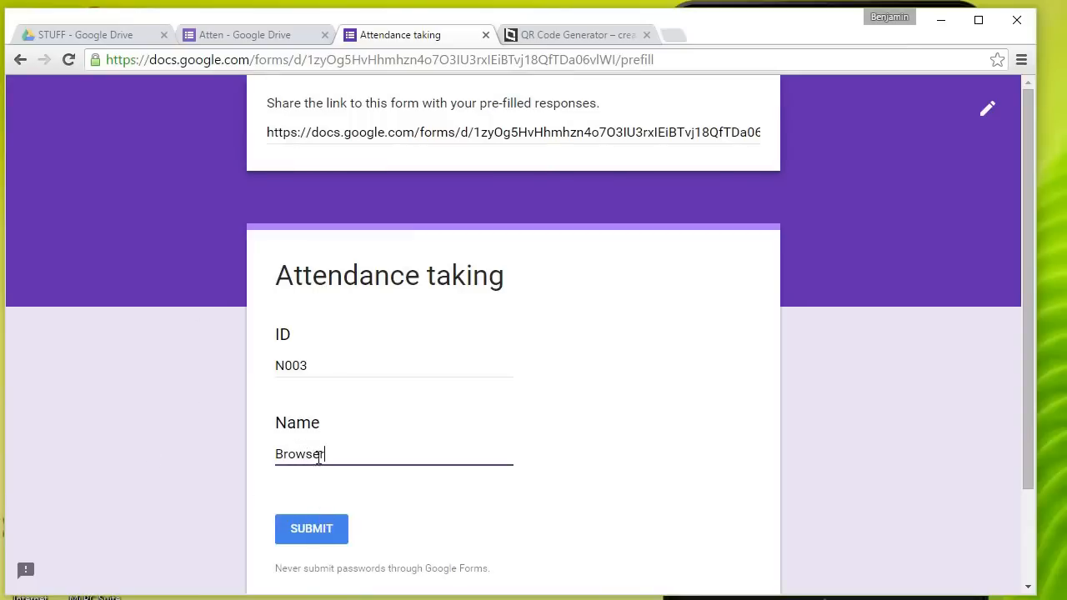
click(306, 454)
key(BackSpace)
text(w)
drag(345, 450, 281, 456)
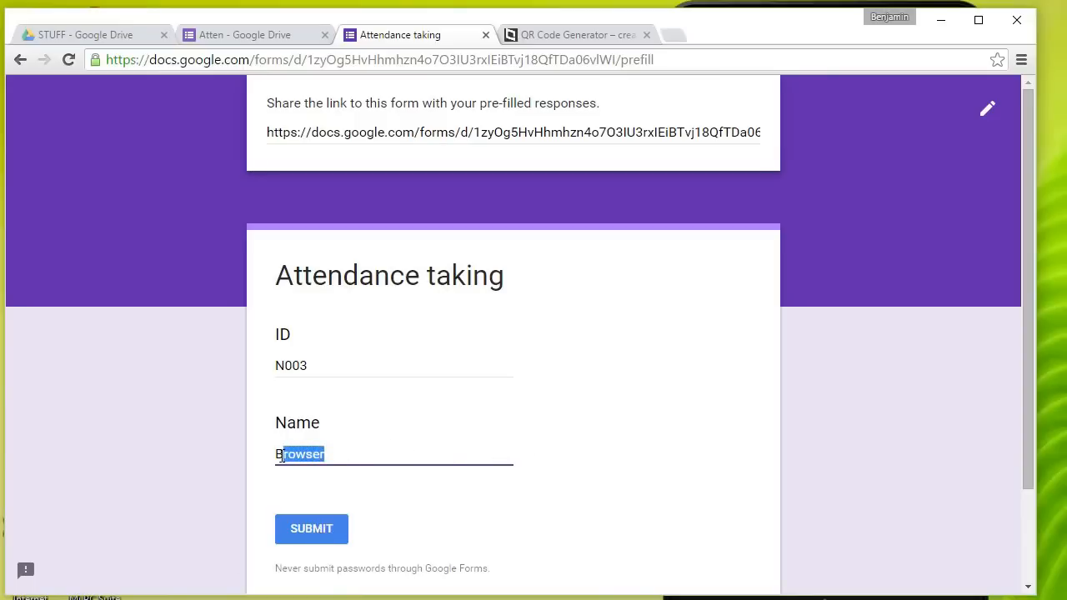
text(oo)
click(313, 542)
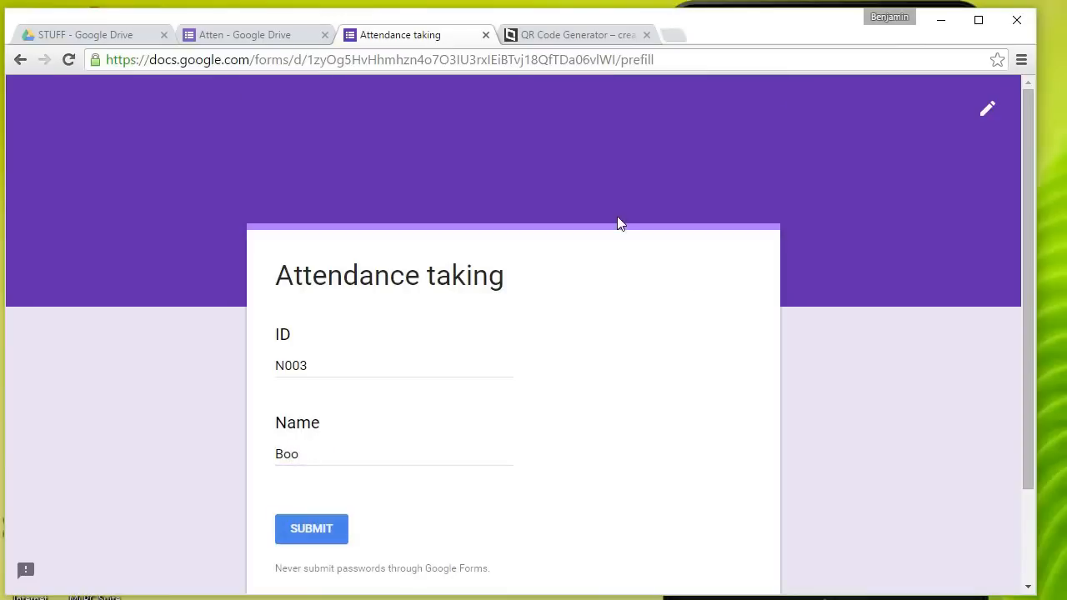
- Copy the third attendee's pre-filled link below the second one in Notepad and examine the name and ID values in it
click(700, 138)
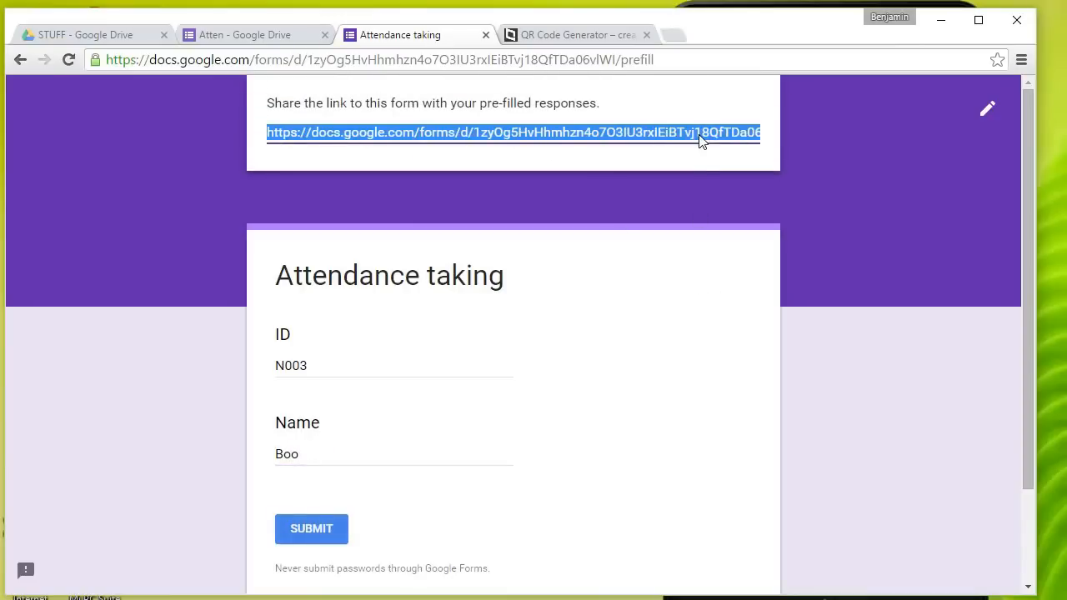
key(alt+Tab)
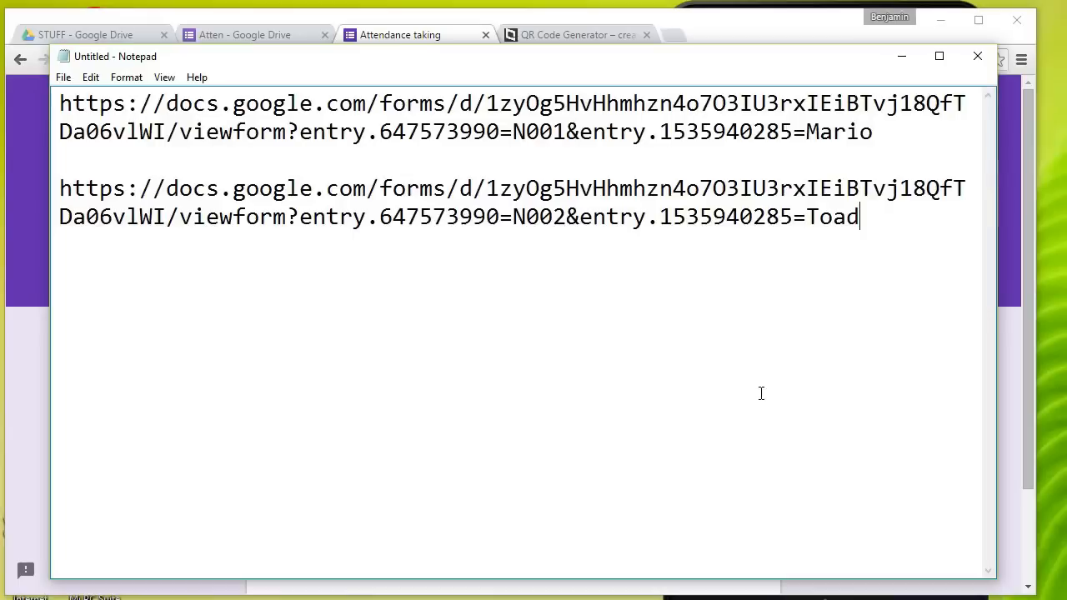
key(Return)
key(Return)
key(ctrl+v)
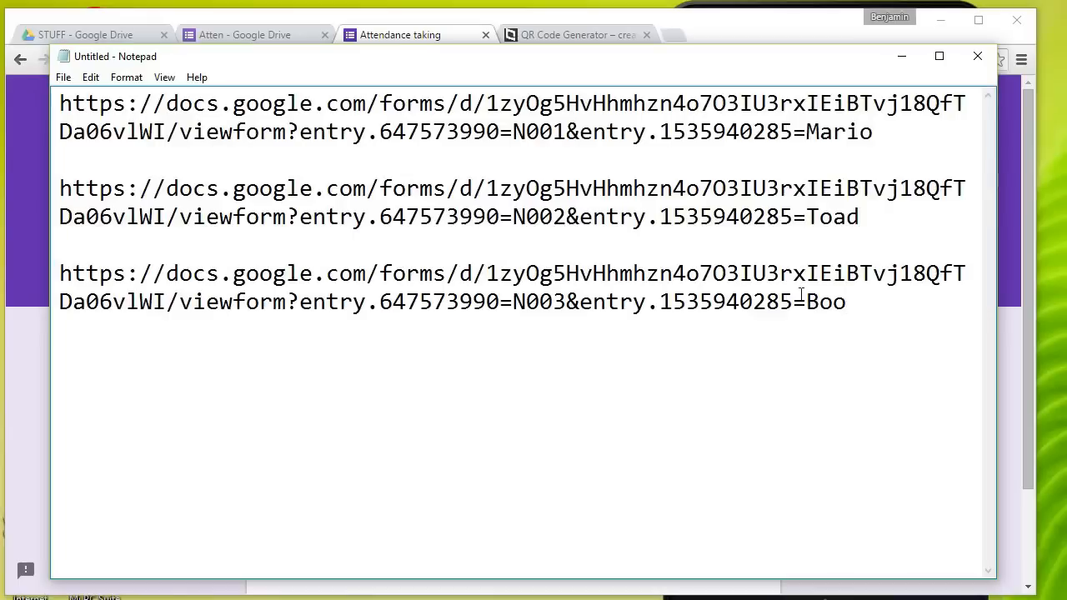
drag(856, 303, 807, 302)
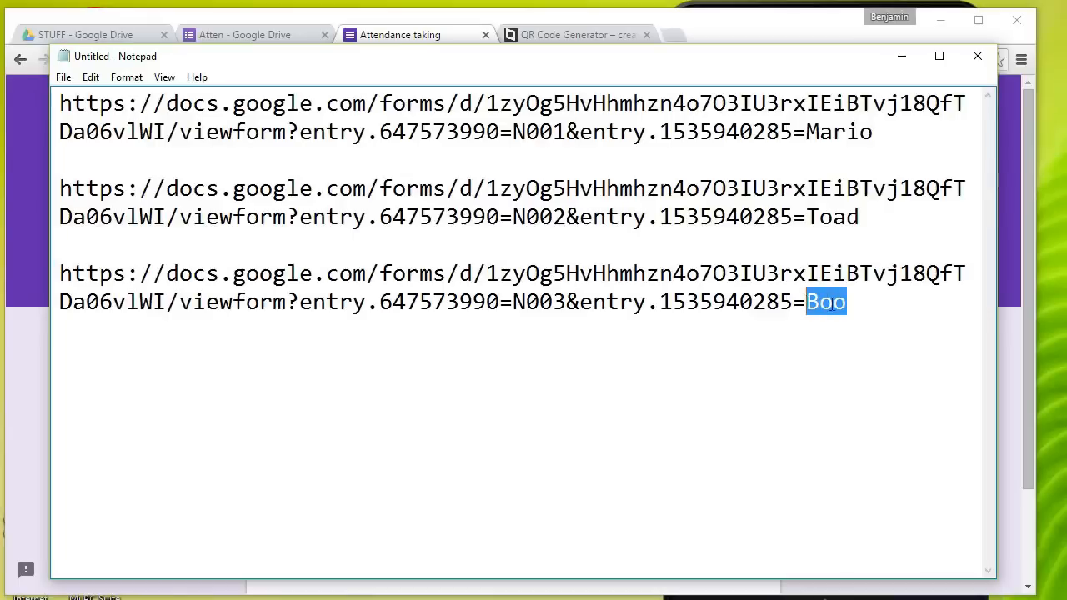
drag(566, 302, 514, 301)
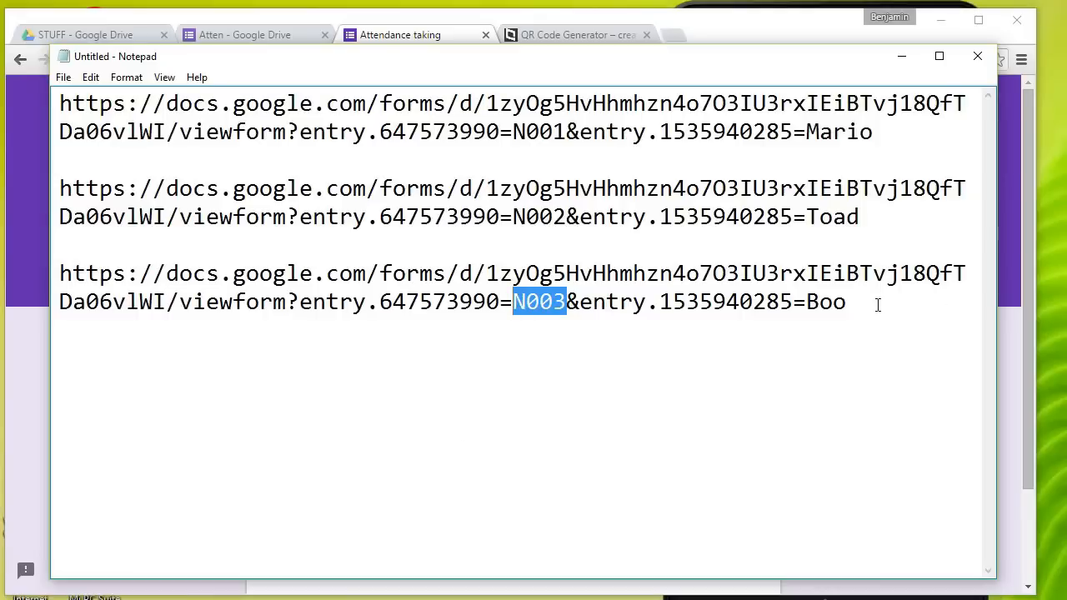
- Open the third pre-filled link from Notepad in a new browser tab and check the form's ID and Name answers
drag(876, 305, 34, 275)
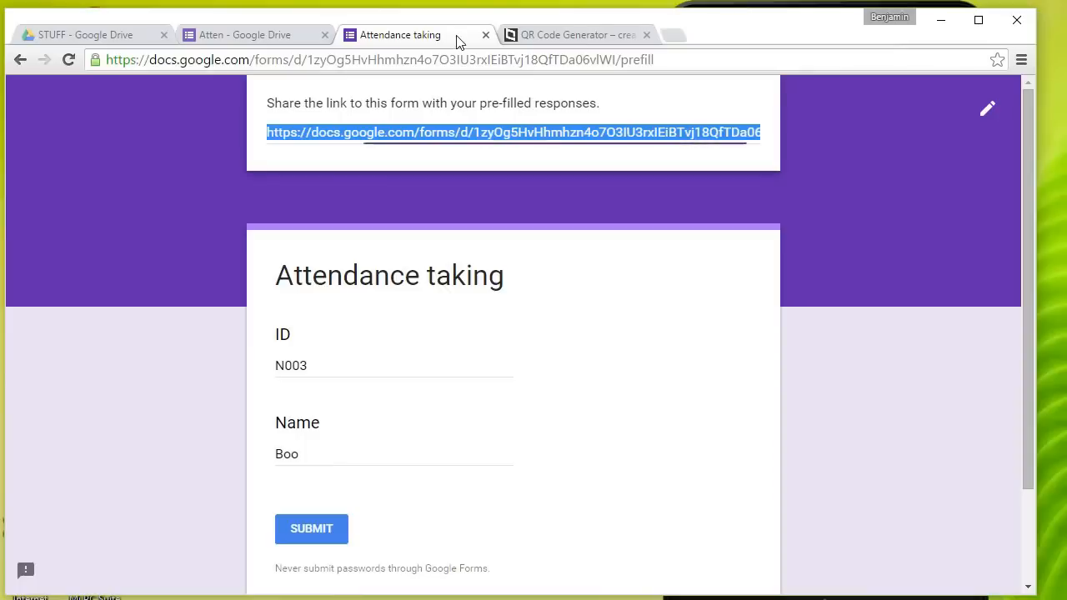
click(459, 39)
click(676, 28)
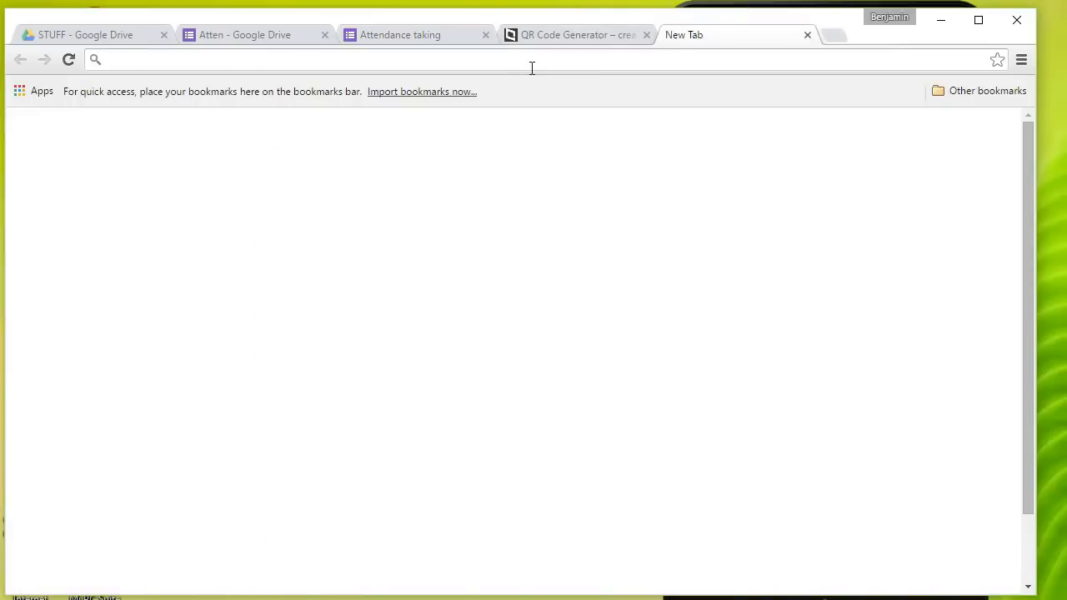
text(https://docs.google.com/forms/d/1zyOg5HvHhmhzn4o7O3IU3rxIEiBTvj18QfTDa06vlWI/viewform?entry.647573990=N003&entry.1535940285=Boo)
key(Return)
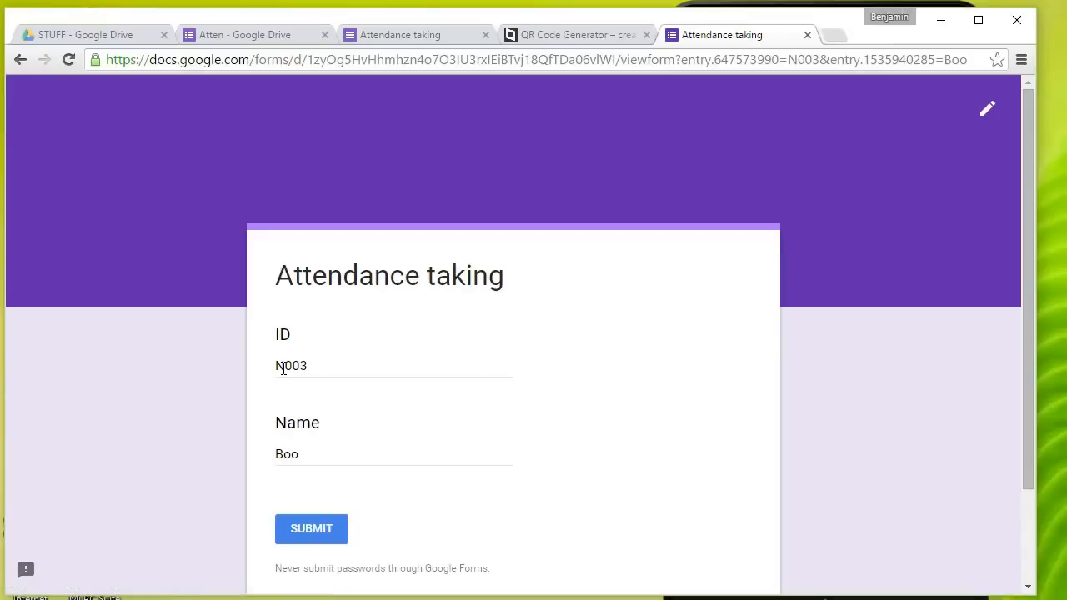
double_click(282, 368)
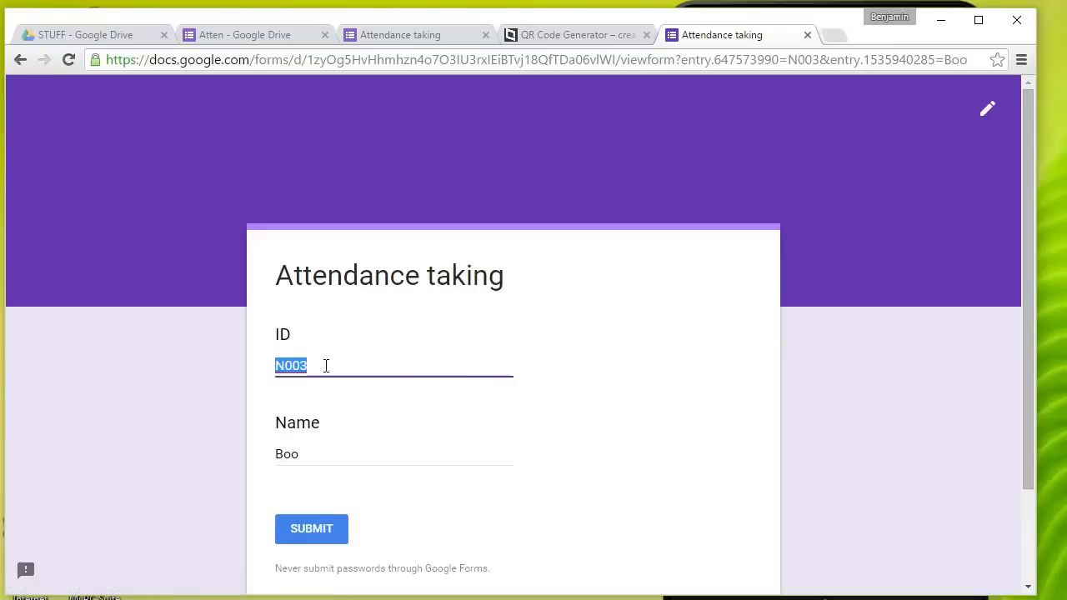
double_click(303, 451)
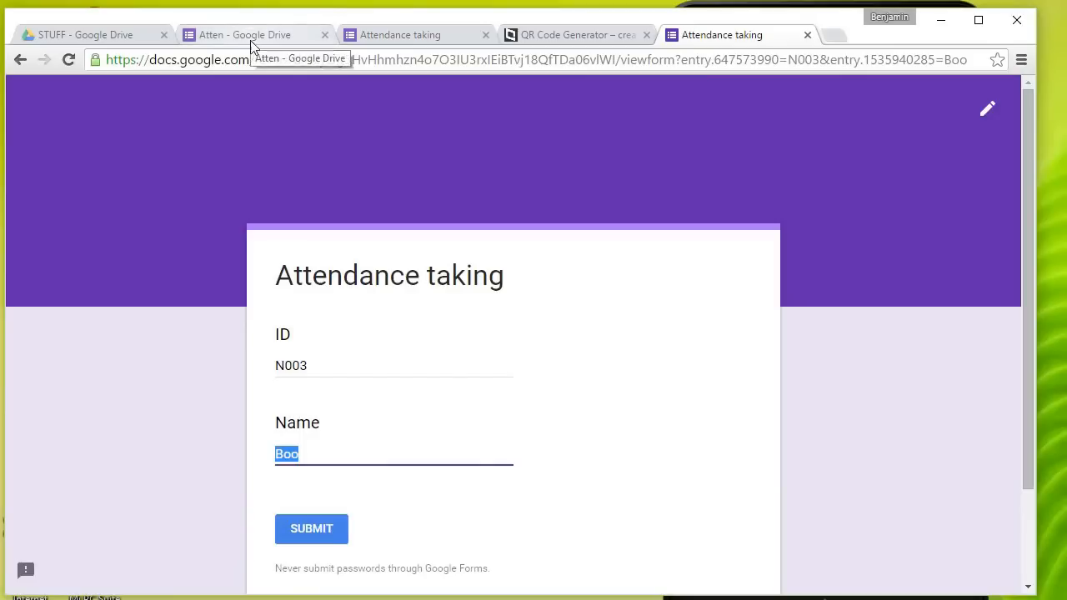
- Go to the Atten form editor and copy the form's regular, unshortened sharing link from the send options
click(281, 33)
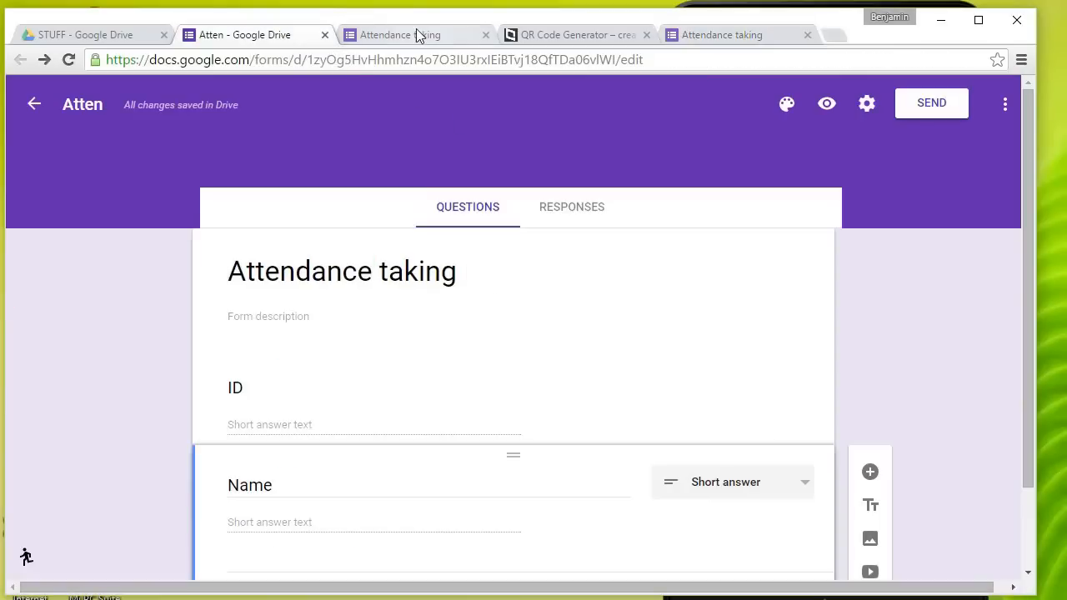
click(416, 35)
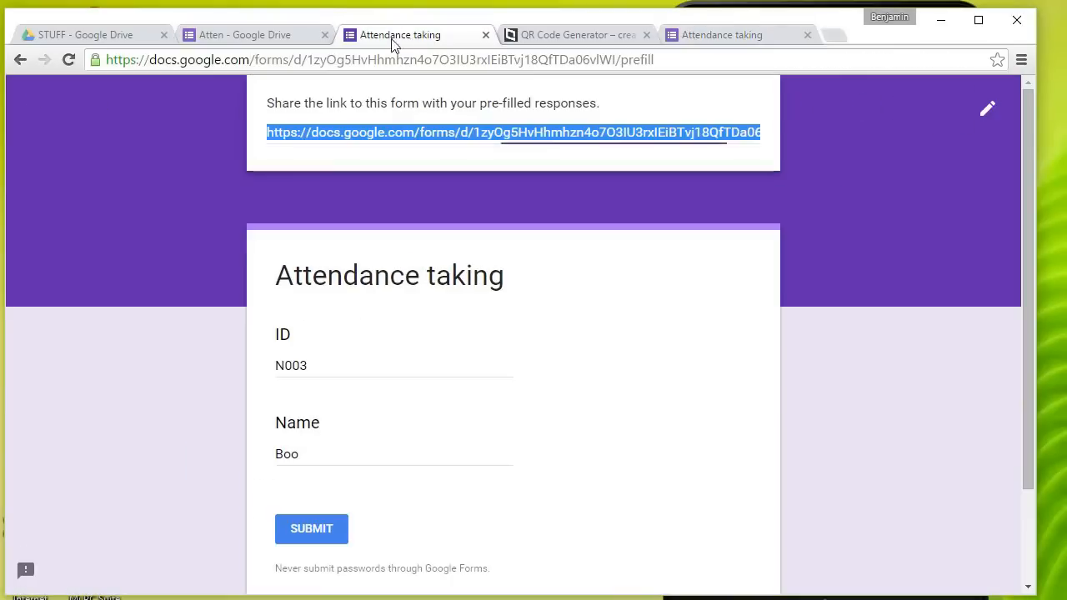
click(237, 34)
click(932, 103)
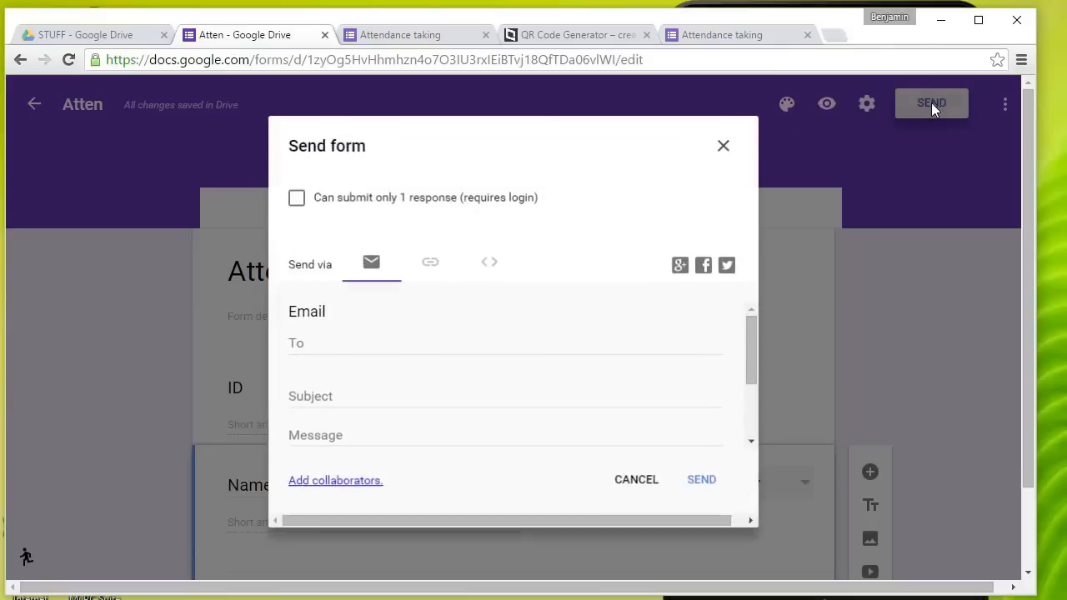
click(432, 267)
click(450, 354)
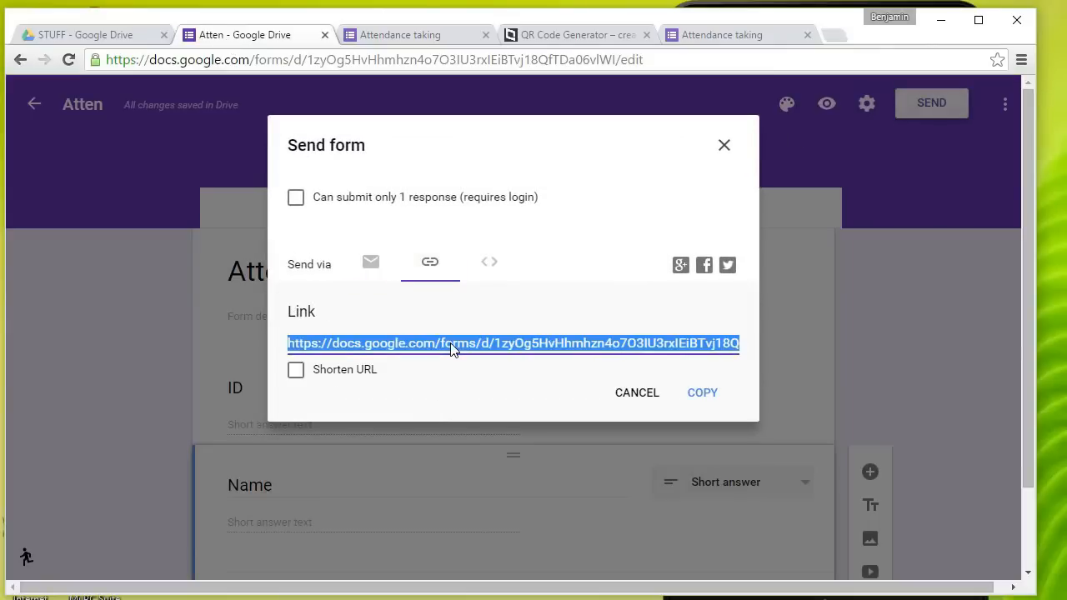
- Load the regular sharing link ending in viewform in the tab that holds the third attendee's pre-filled form
click(726, 40)
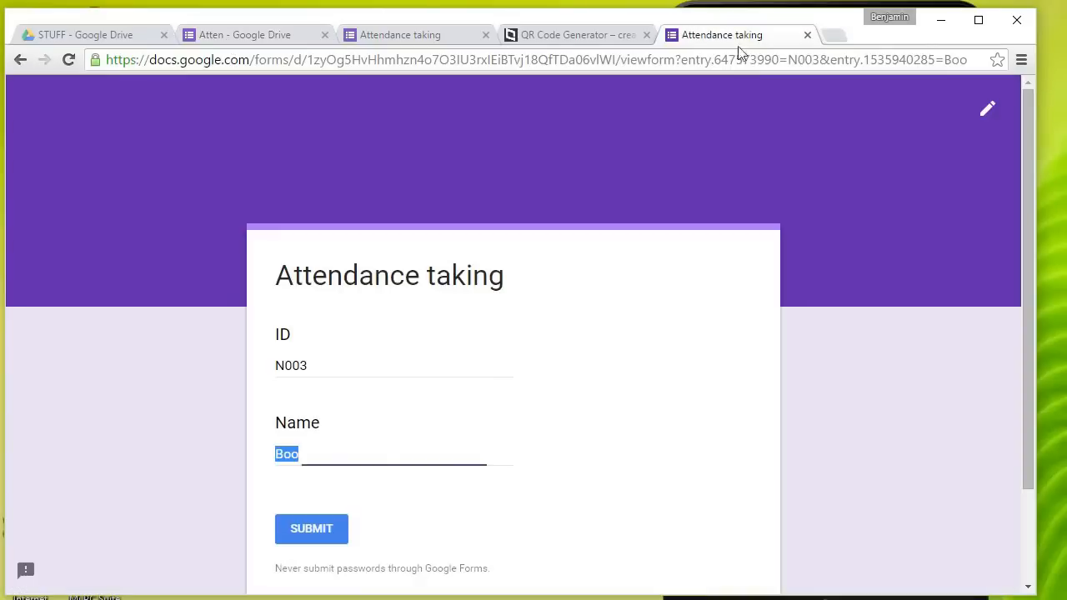
click(651, 59)
text(https://docs.google.com/forms/d/1zyOg5HvHhmhzn4o7O3IU3rxIEiBTvj18QfTDa06vlWI/viewform)
key(Return)
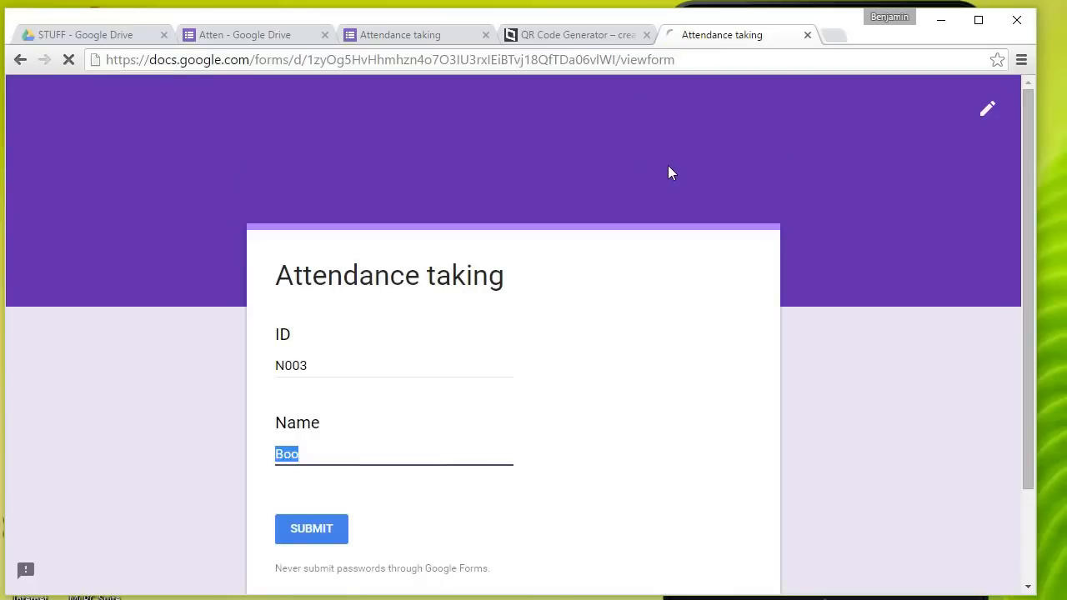
- Compare the viewform ending of the regular link with the same part of the second pre-filled link in Notepad, then return to the browser
drag(688, 60, 621, 60)
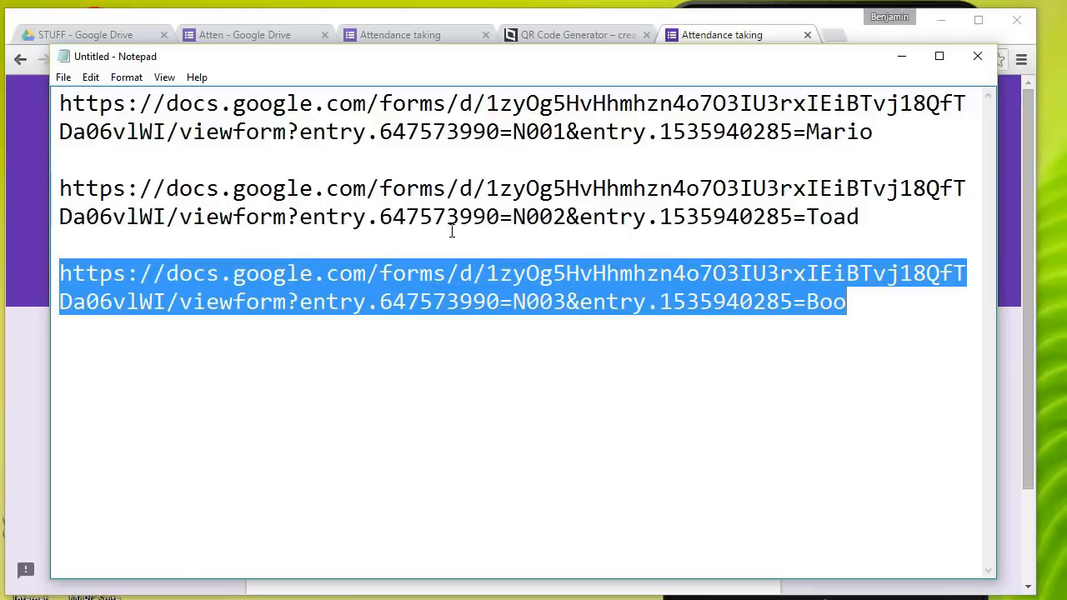
drag(283, 218, 180, 218)
click(36, 487)
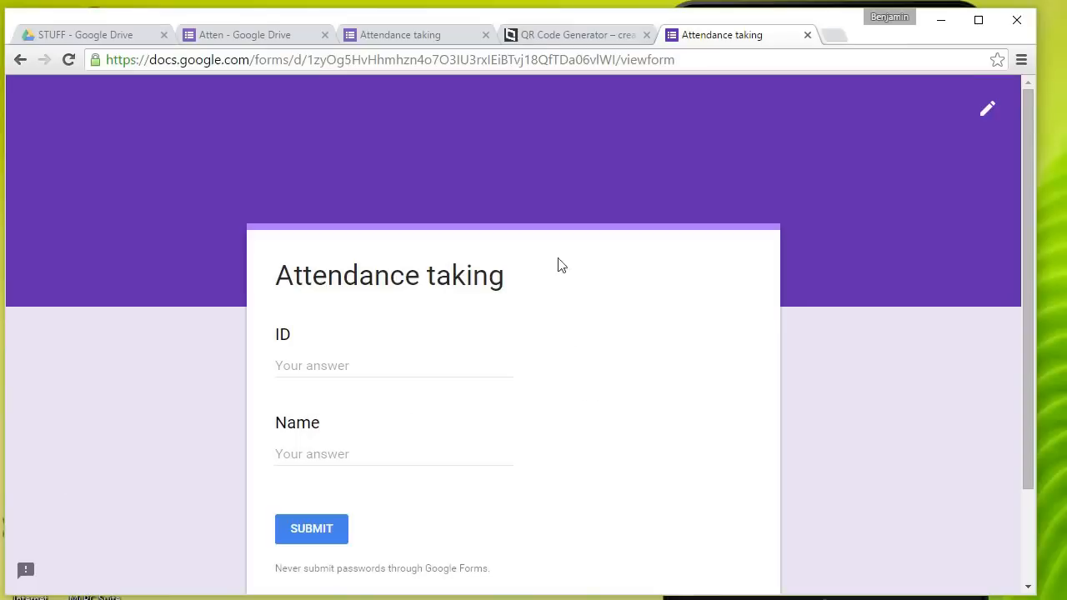
- Inspect the blank Attendance taking form page and expand its HTML down to the form element inside freebirdFormviewerViewCenteredContent
scroll(717, 283, down, 2)
scroll(730, 324, up, 2)
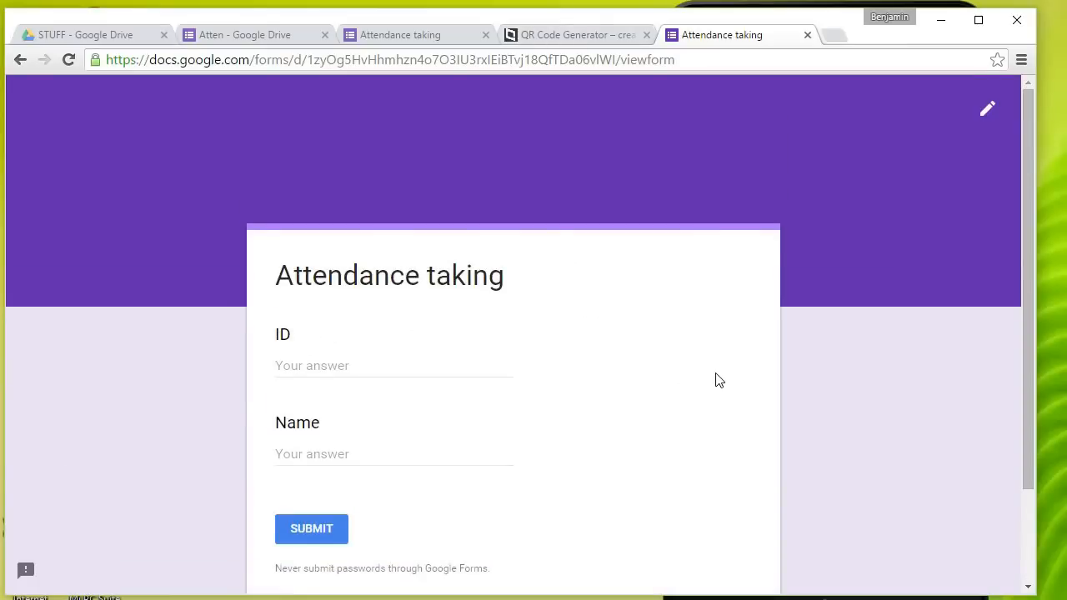
scroll(442, 319, down, 1)
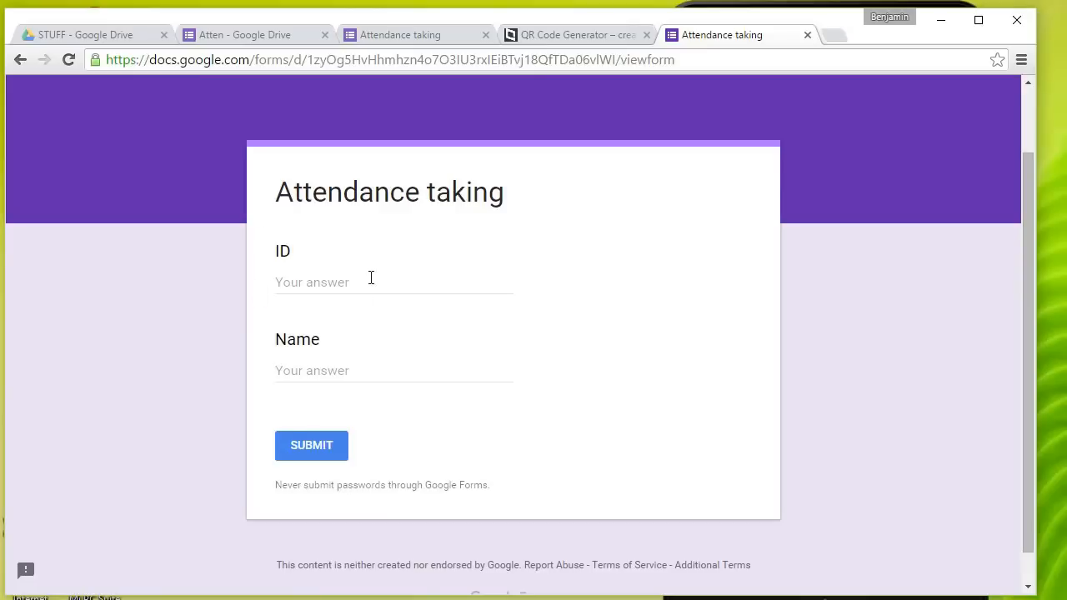
right_click(832, 296)
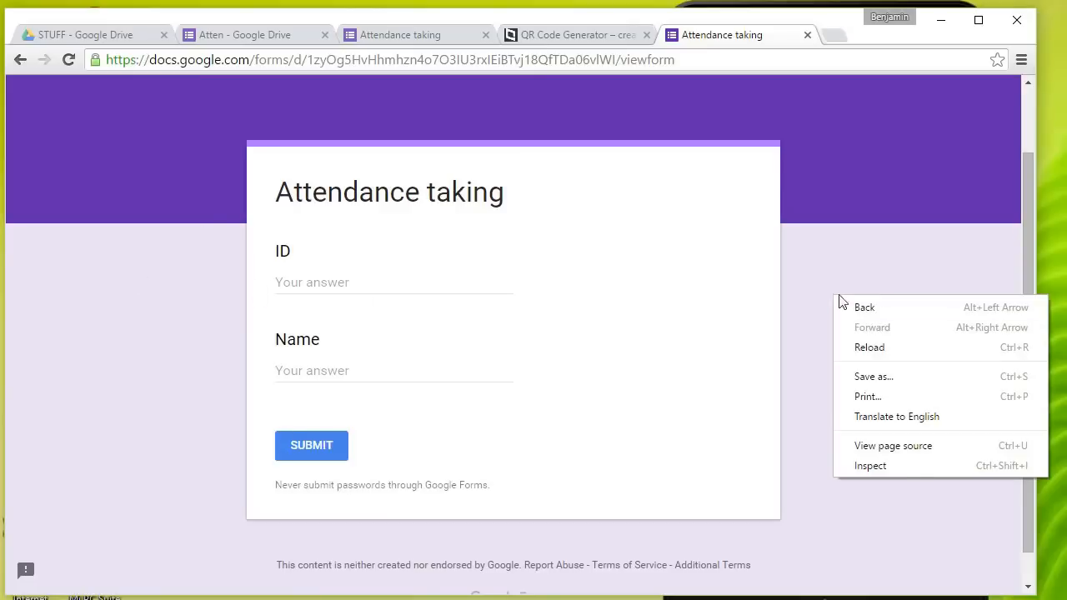
click(898, 468)
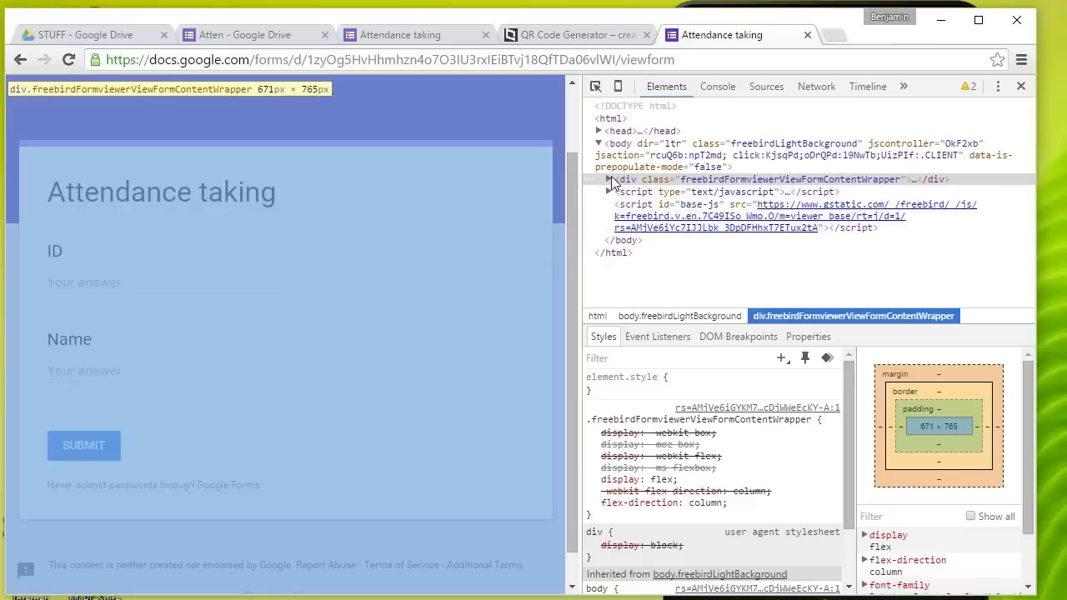
click(608, 179)
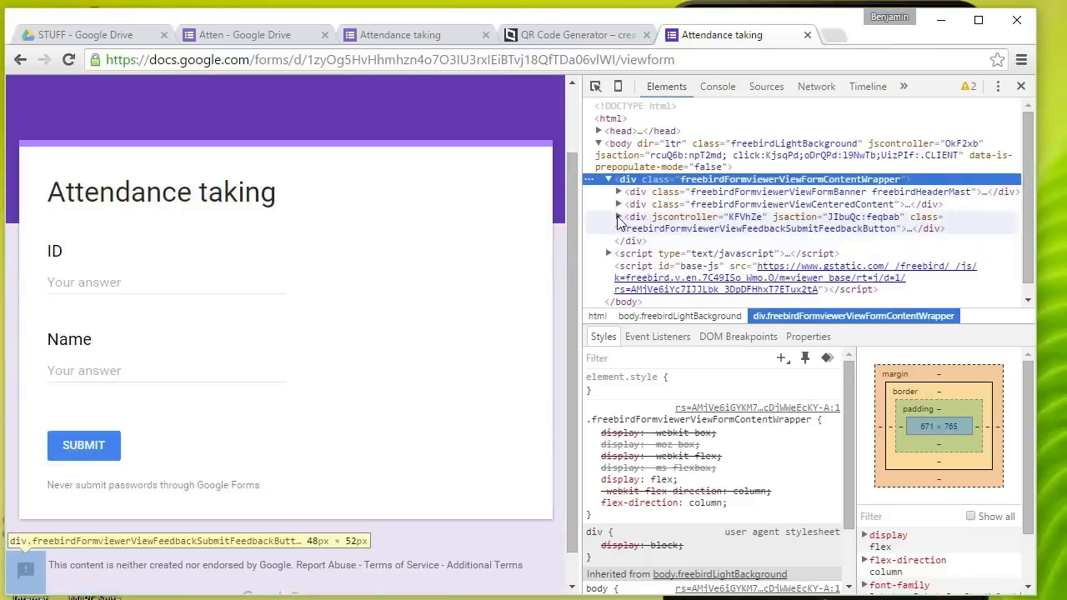
click(618, 217)
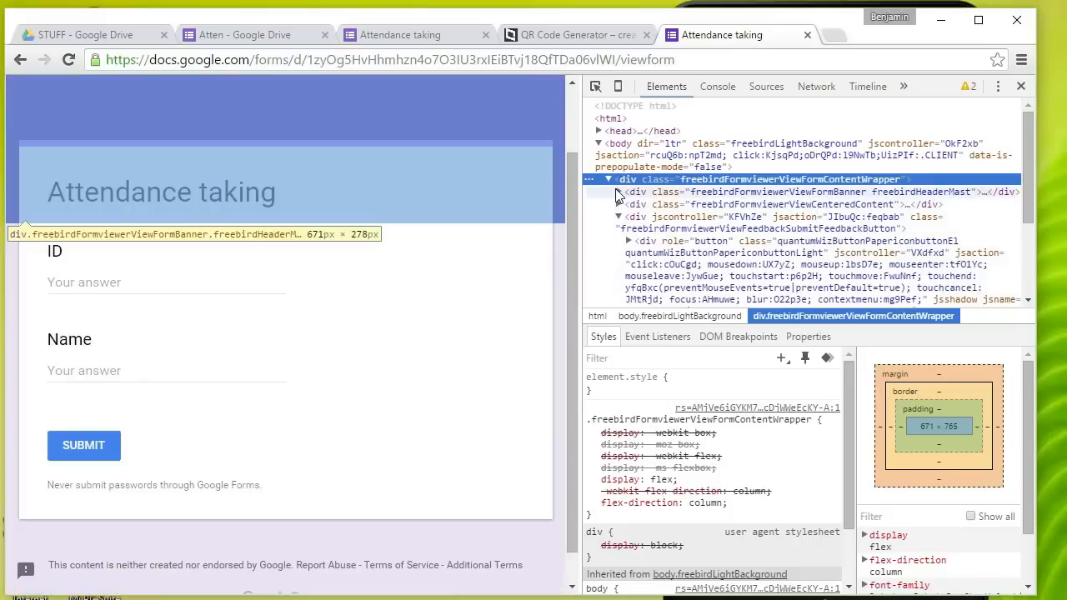
click(617, 192)
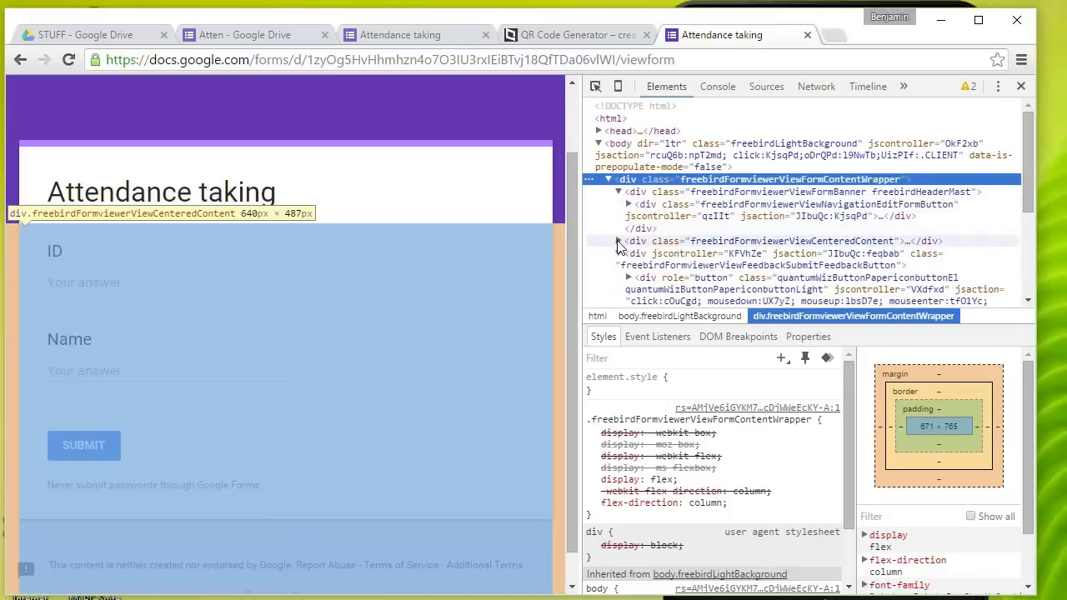
click(618, 240)
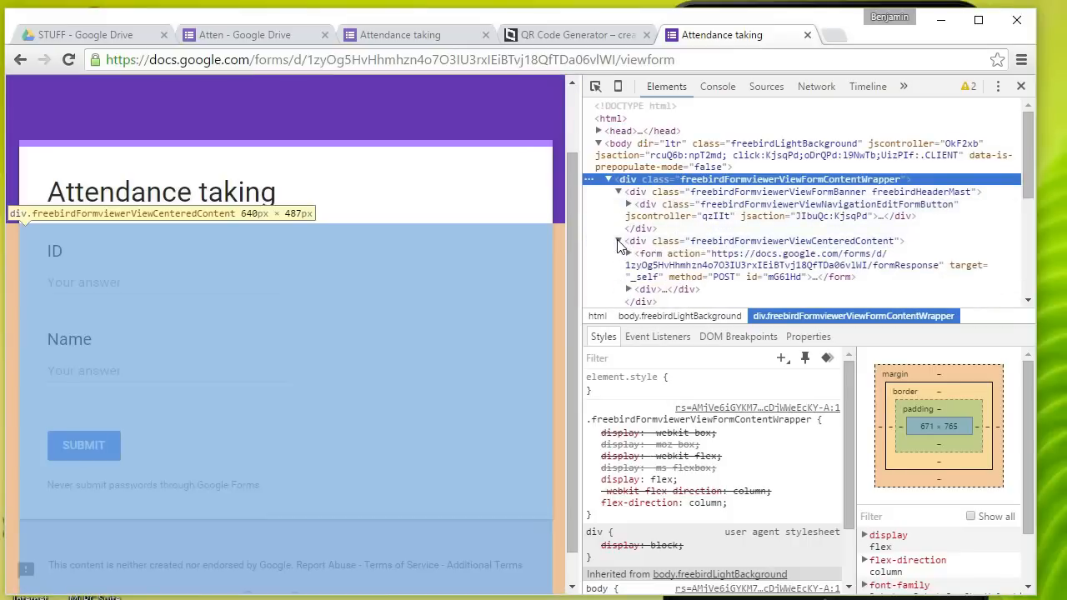
- Copy the form element's selector and paste it below the third link in Notepad
right_click(665, 263)
mouse_move(741, 318)
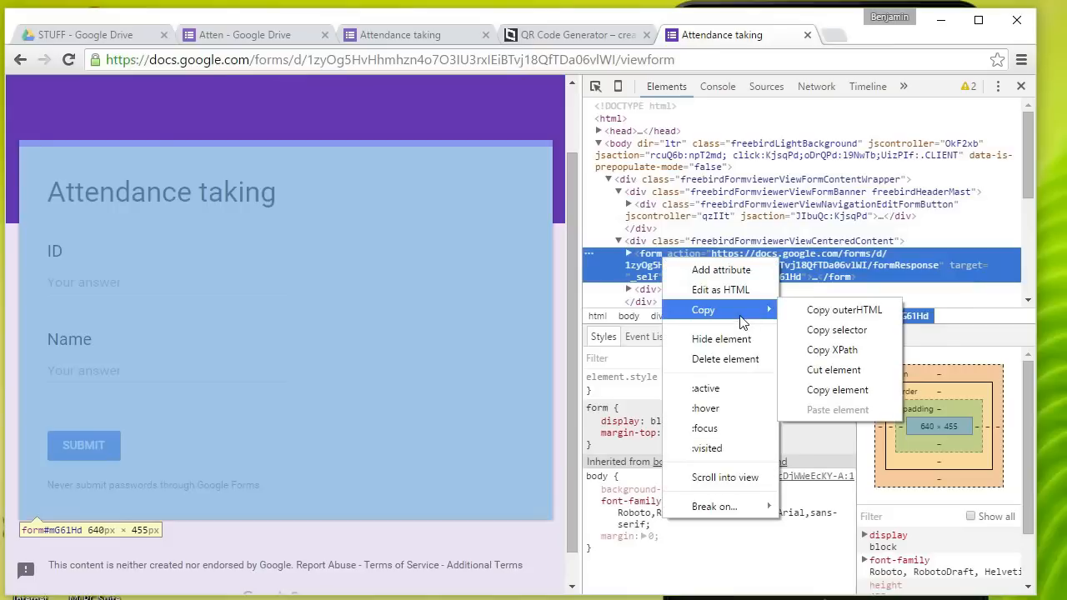
click(867, 341)
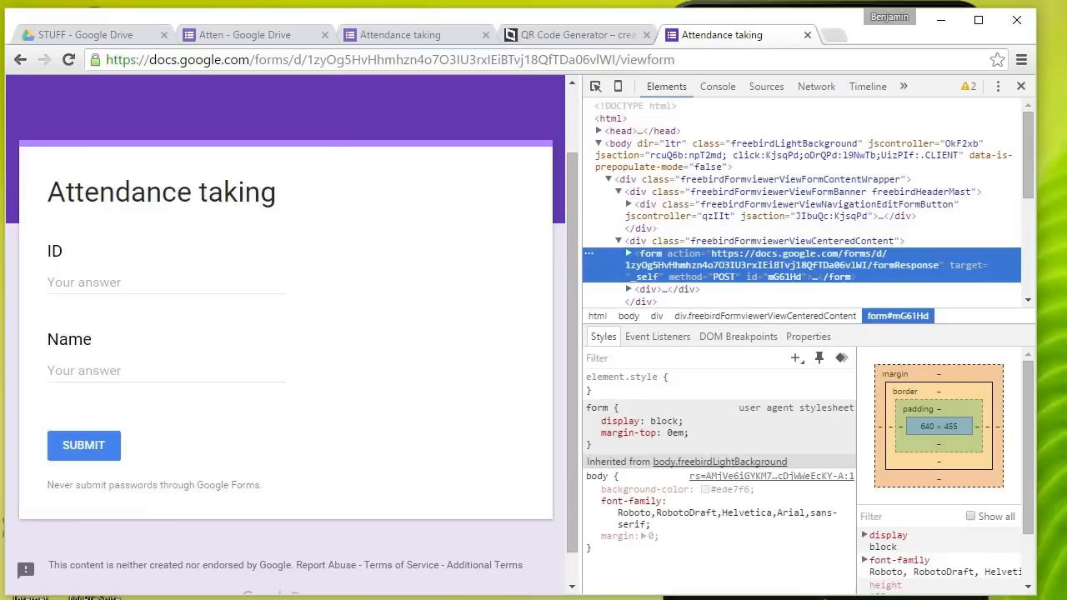
key(alt+Tab)
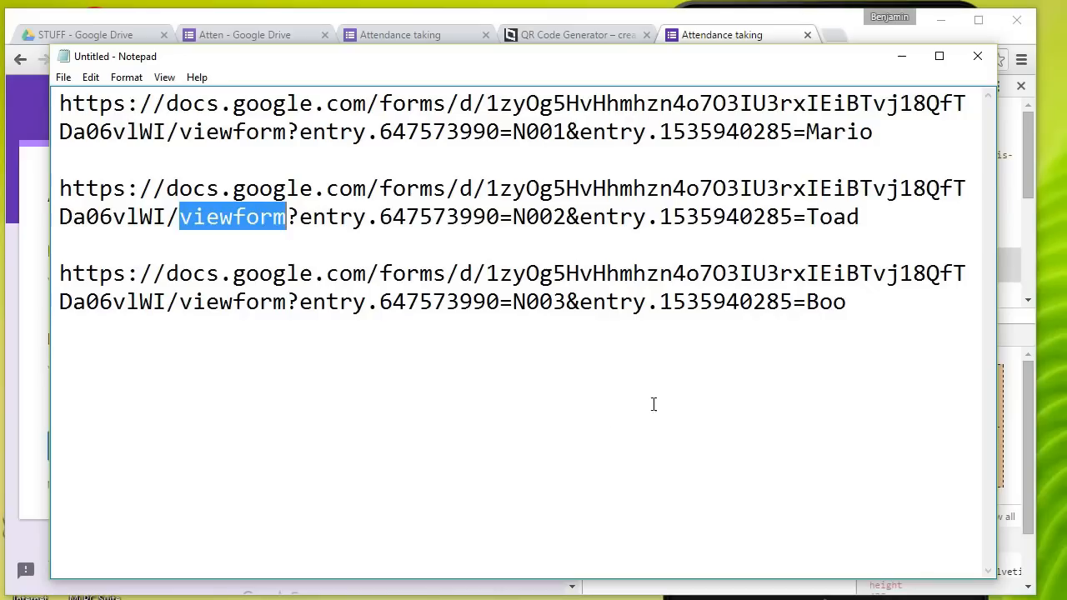
click(861, 376)
key(ctrl+v)
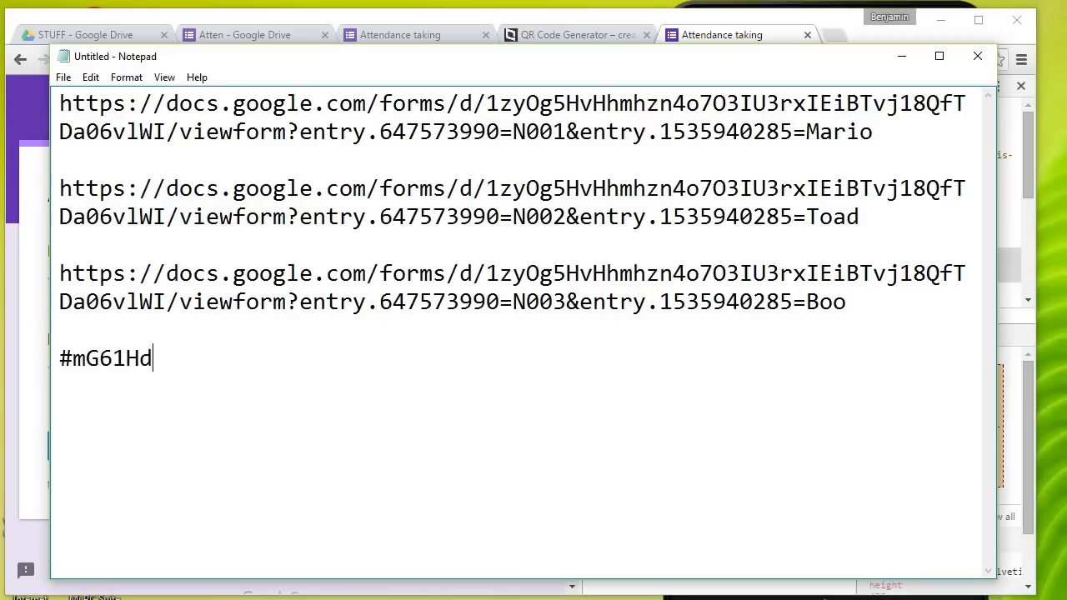
- Copy the form element's outerHTML from the inspector and paste it in Notepad over the #mG61Hd selector
click(838, 24)
right_click(886, 261)
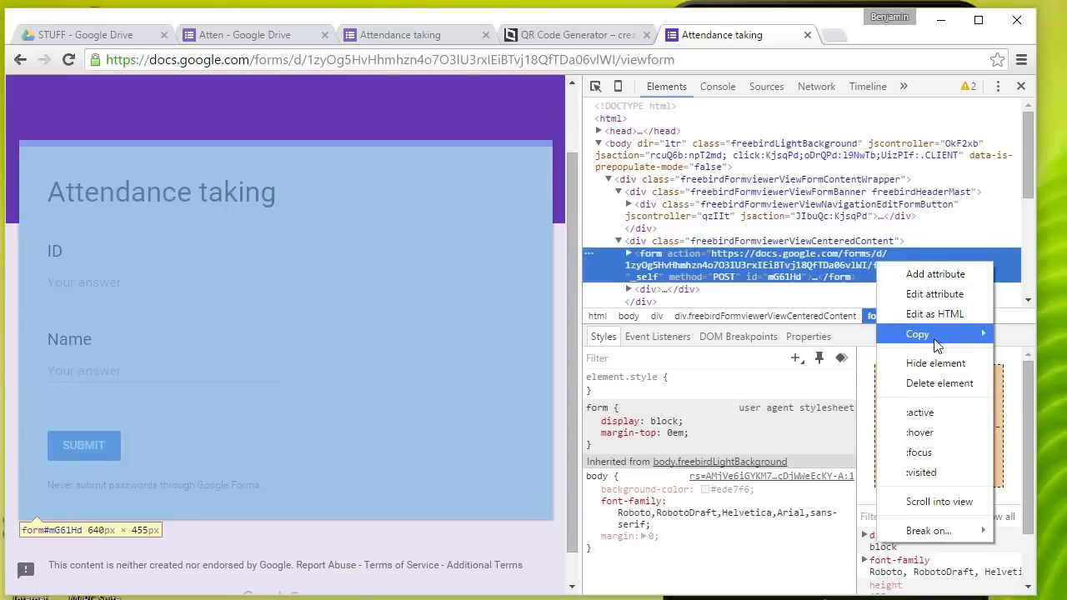
mouse_move(958, 335)
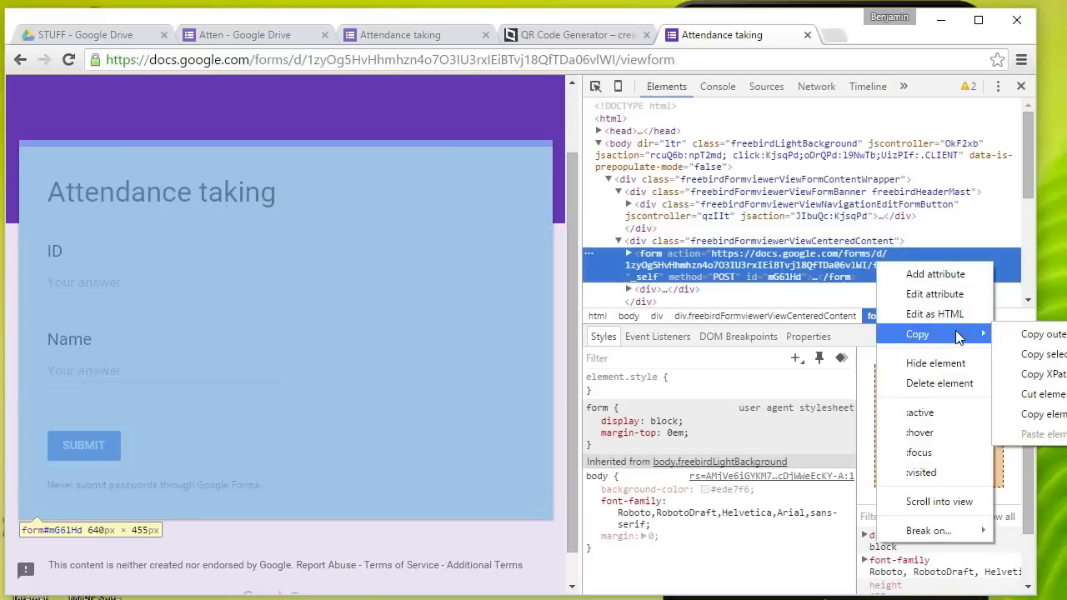
right_click(628, 267)
right_click(630, 264)
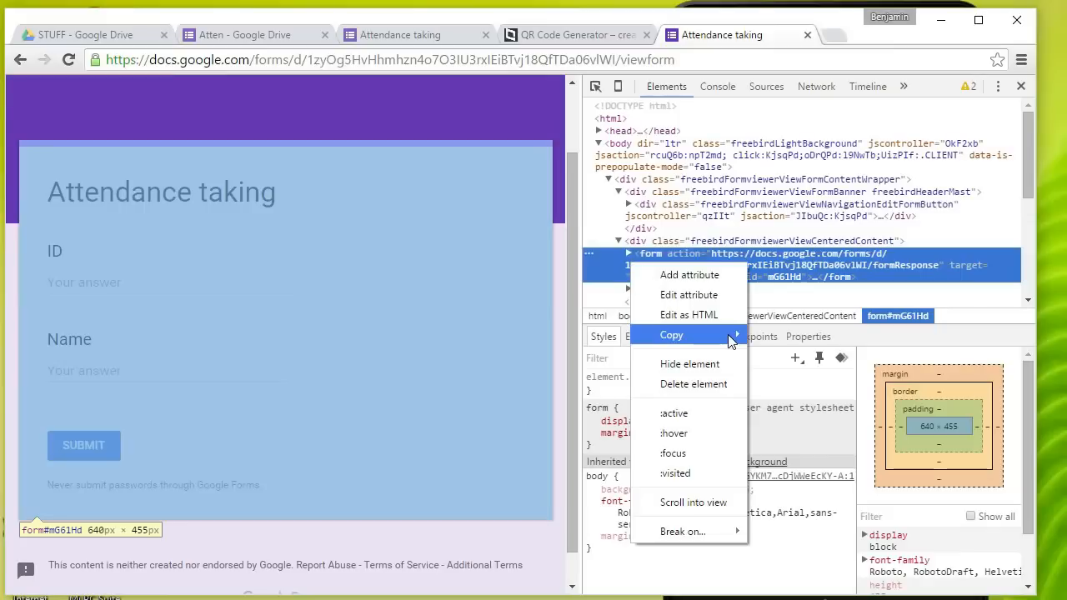
mouse_move(730, 336)
click(796, 334)
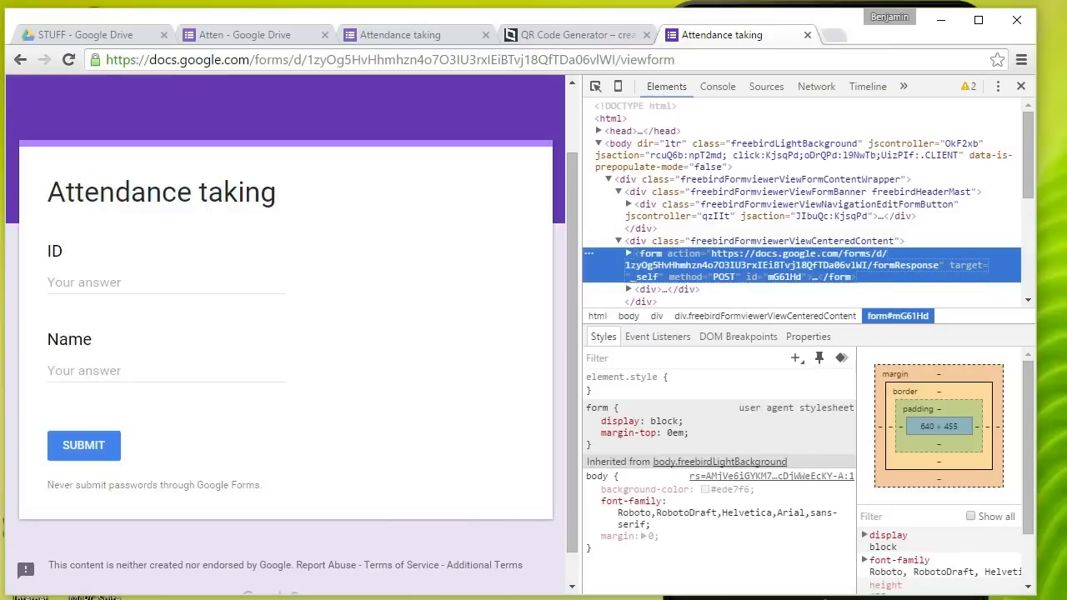
key(alt+Tab)
key(shift+Home)
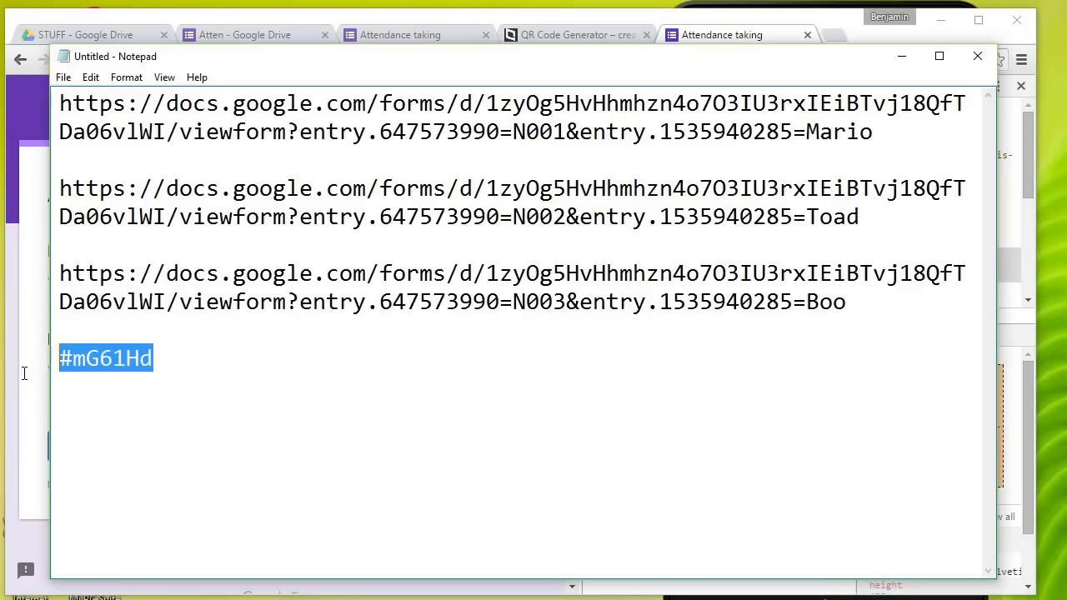
key(ctrl+v)
- Delete the inner markup of the pasted form HTML, keeping the opening lines with the action URL and the closing form tag
scroll(881, 433, up, 3)
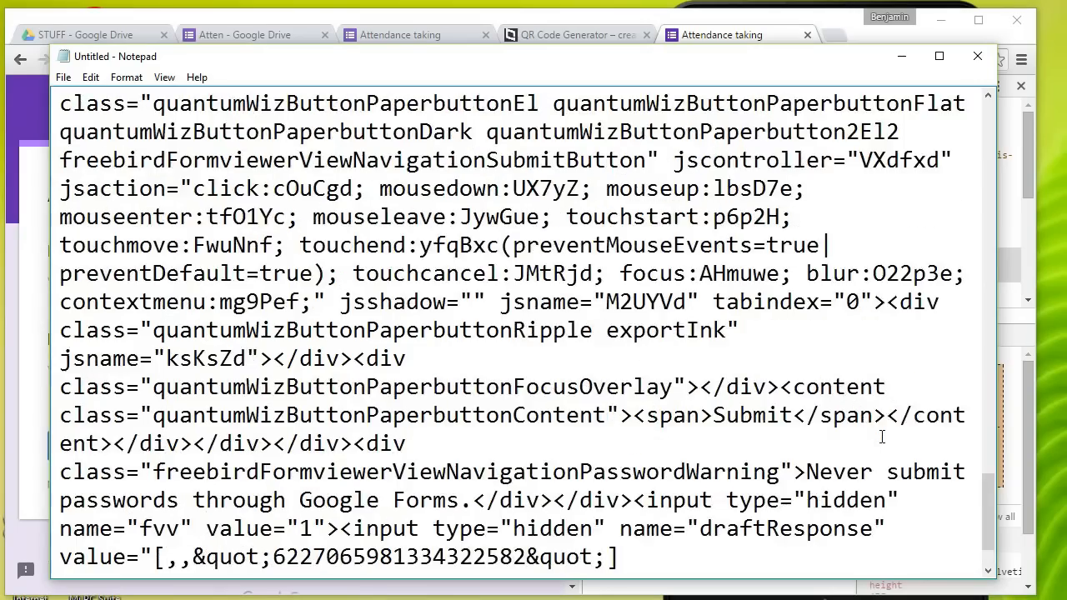
scroll(881, 433, up, 15)
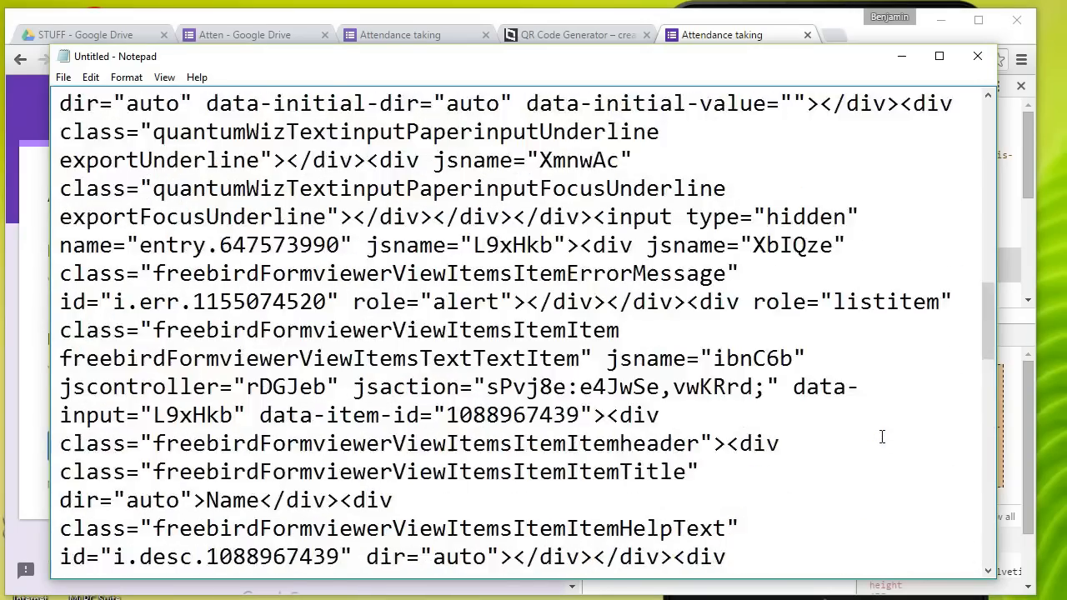
scroll(881, 435, up, 15)
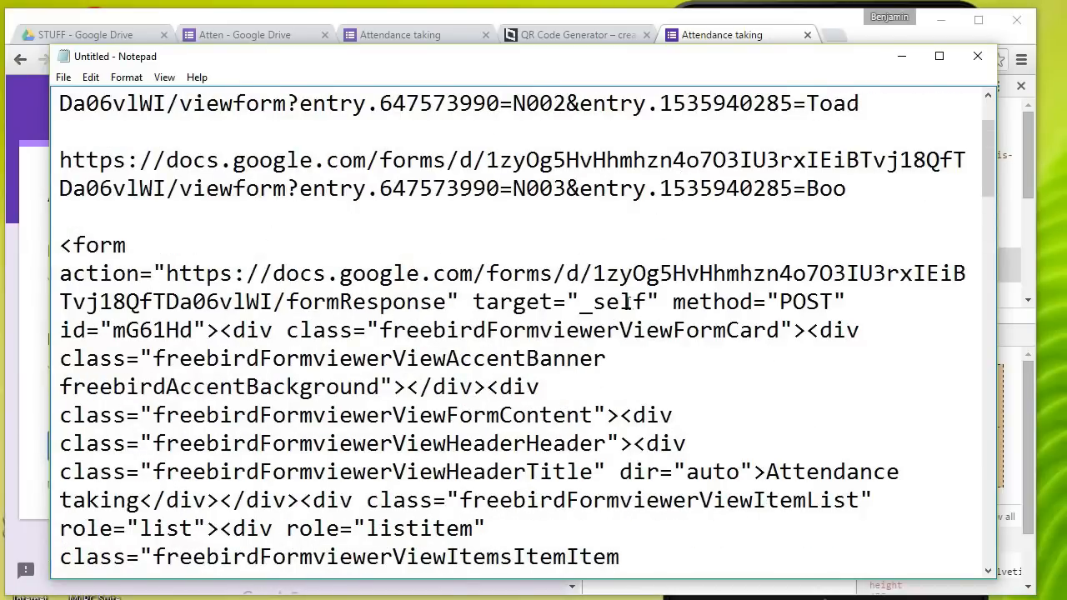
drag(408, 386, 708, 583)
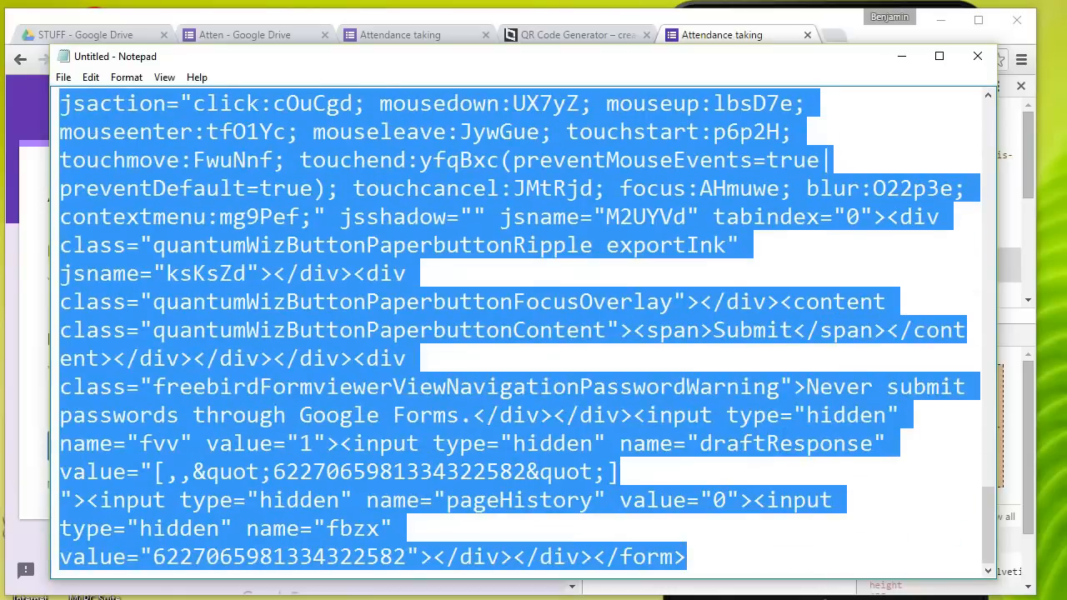
drag(589, 561, 589, 562)
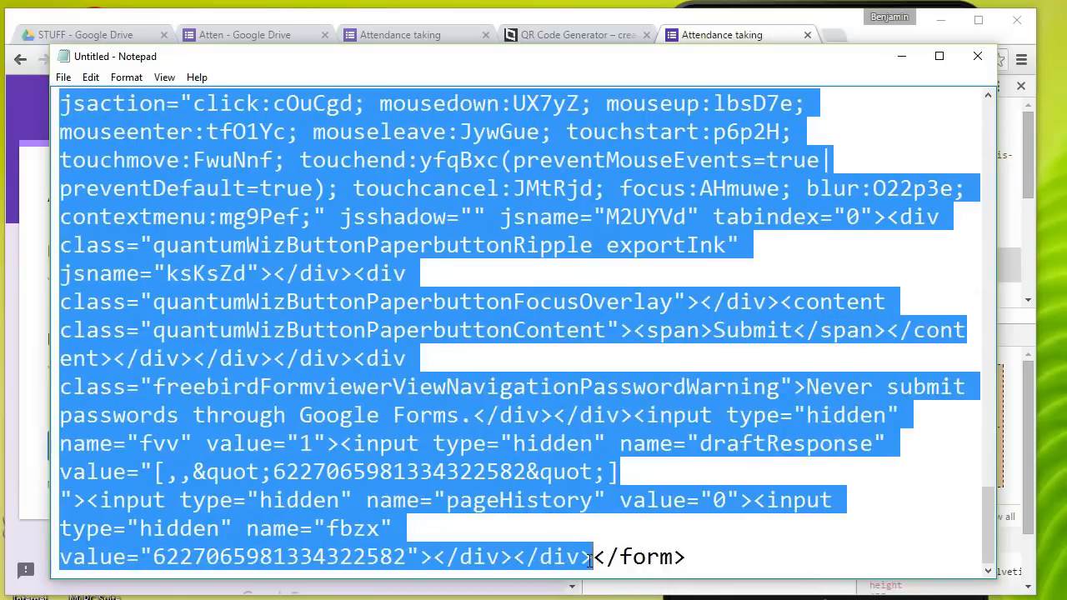
key(Delete)
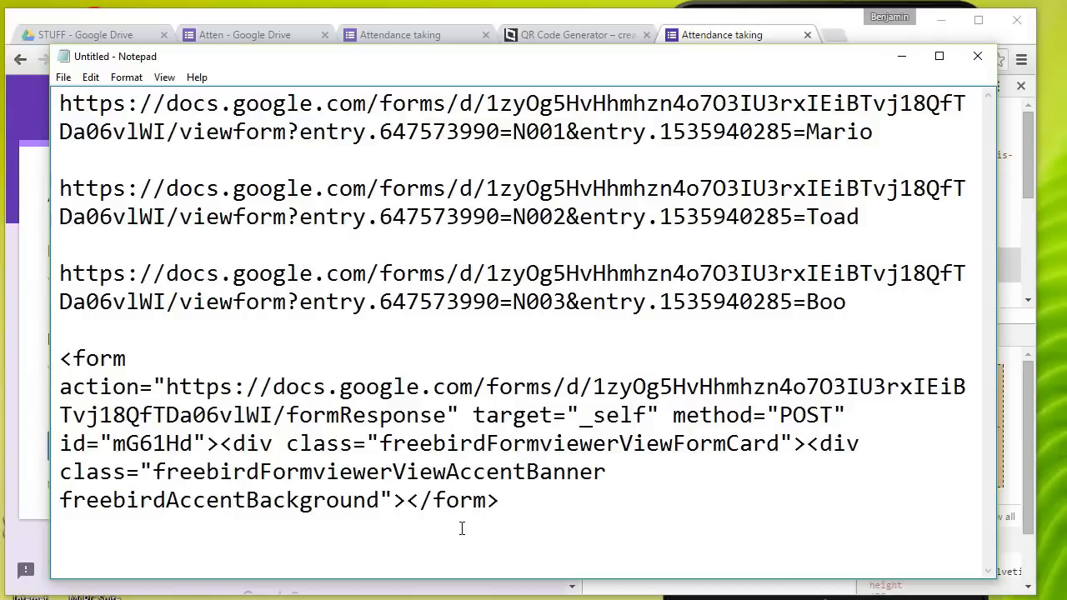
- Copy formResponse from the end of the form's action URL and replace viewform with it in the third link
drag(510, 501, 409, 510)
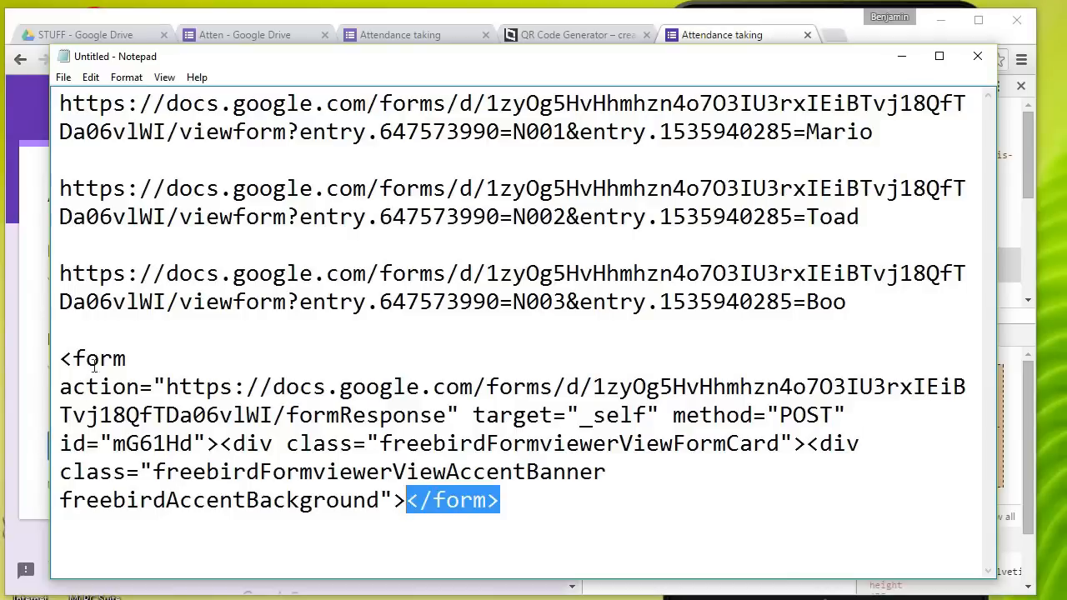
drag(74, 358, 854, 415)
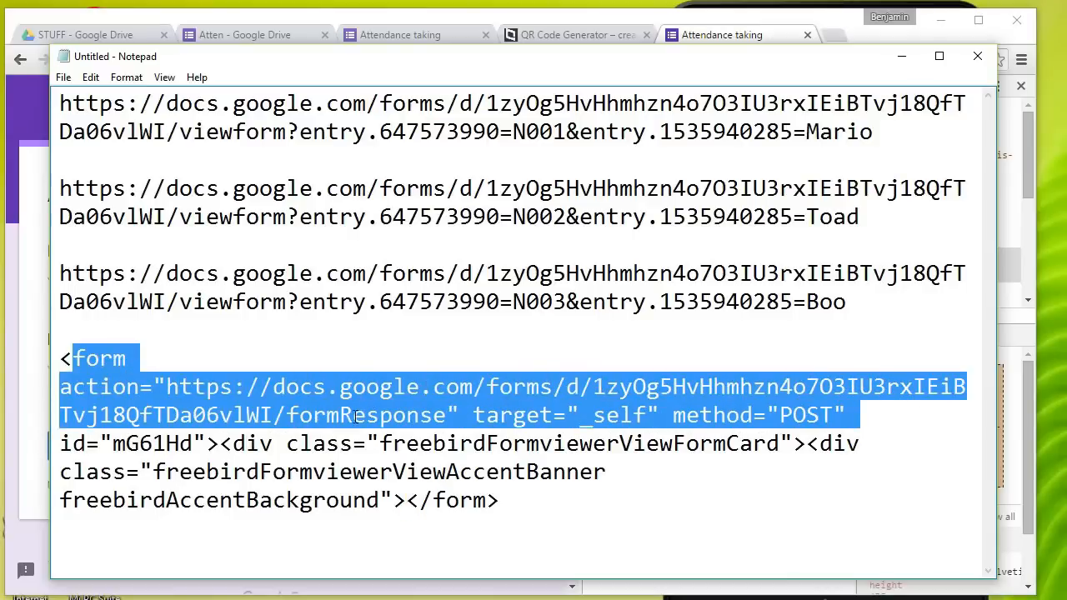
double_click(357, 417)
drag(447, 416, 283, 414)
key(ctrl+c)
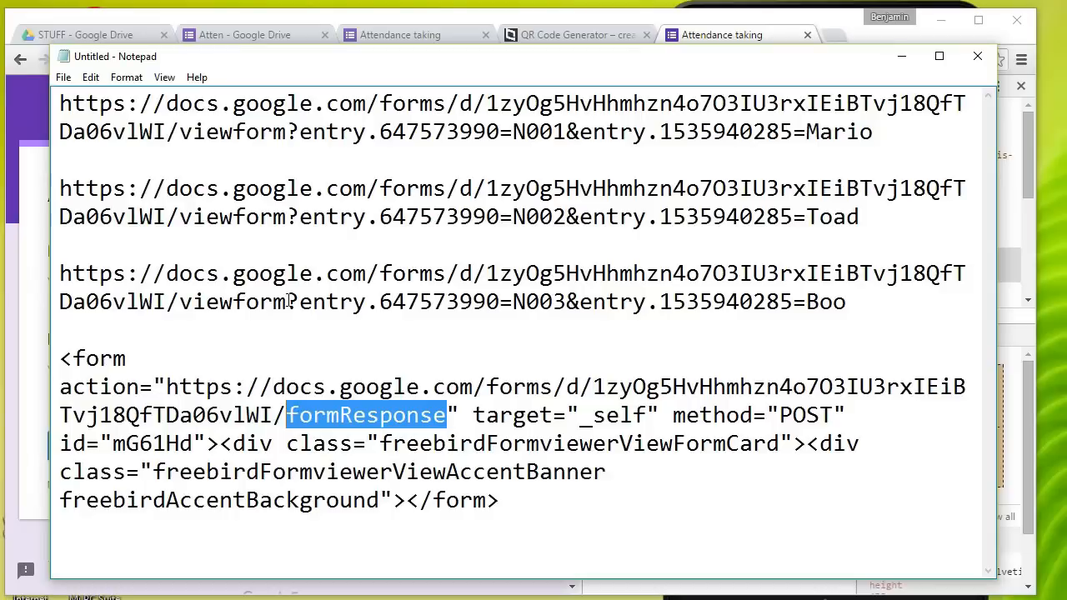
drag(287, 302, 177, 298)
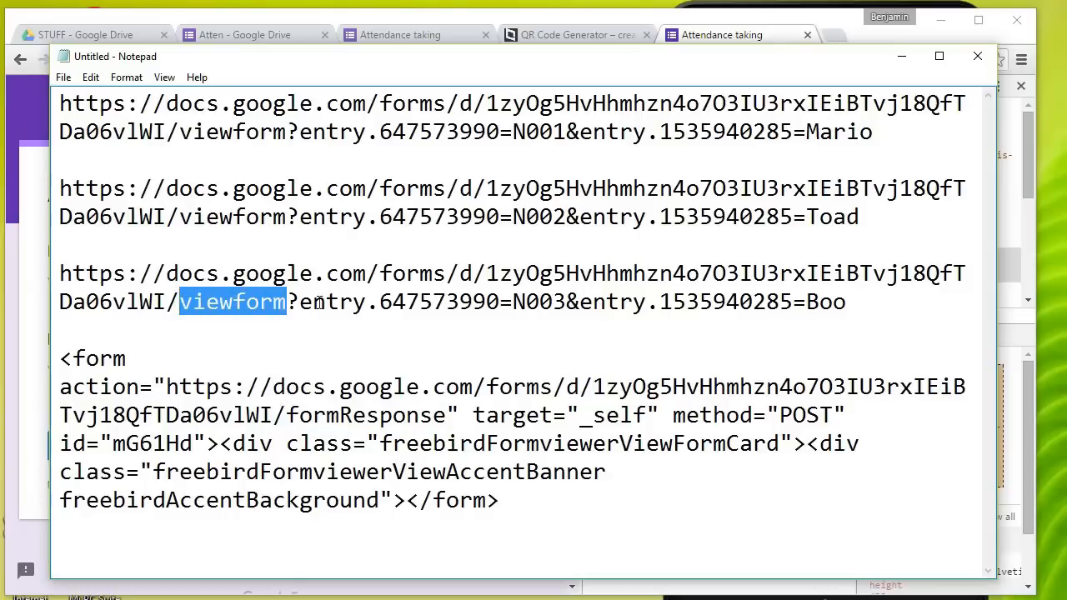
key(ctrl+v)
- Check the third link's entry parameters and delete the leftover form HTML below it
drag(359, 302, 915, 300)
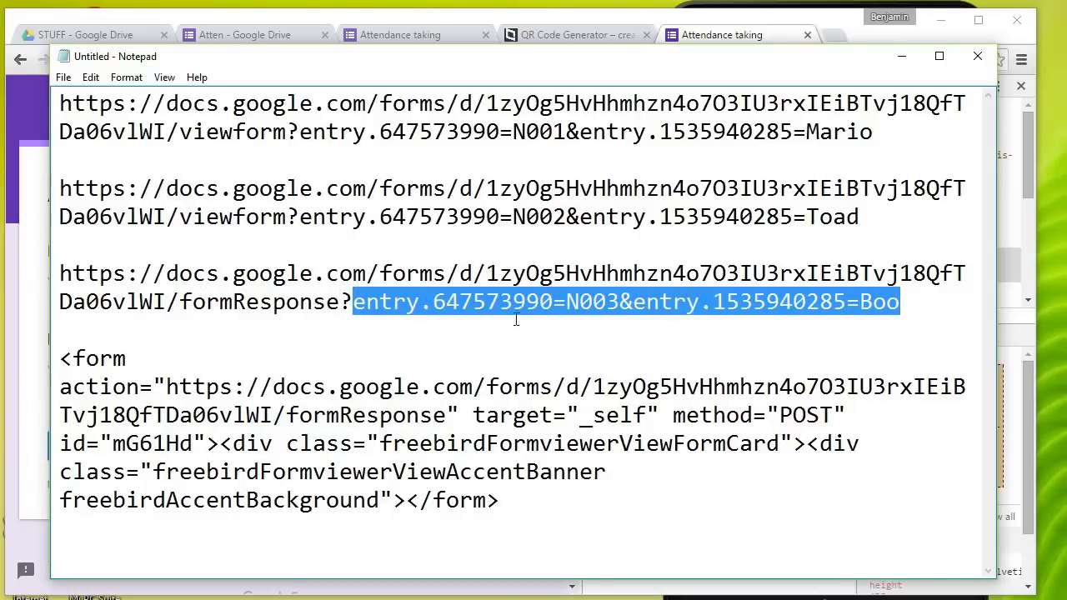
drag(541, 520, 52, 363)
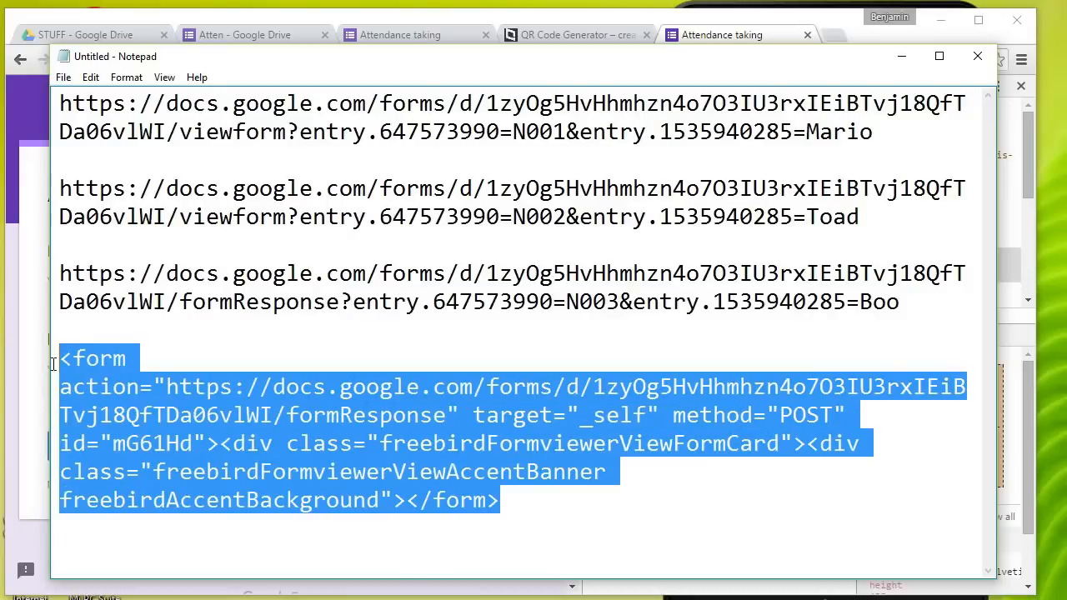
key(Delete)
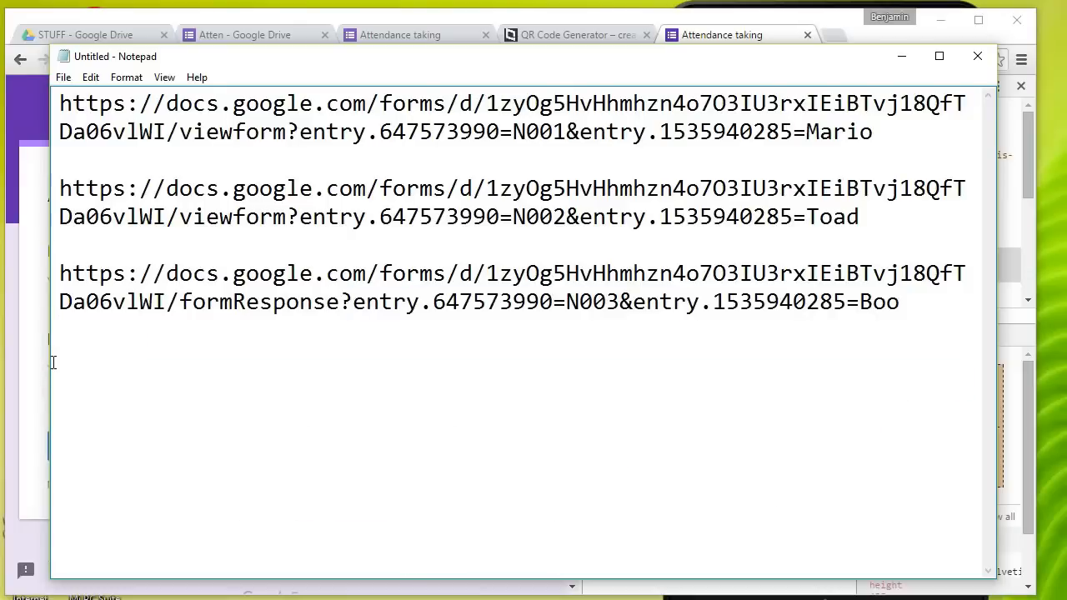
- Replace viewform with formResponse in the second and first links
drag(293, 217, 184, 218)
key(ctrl+v)
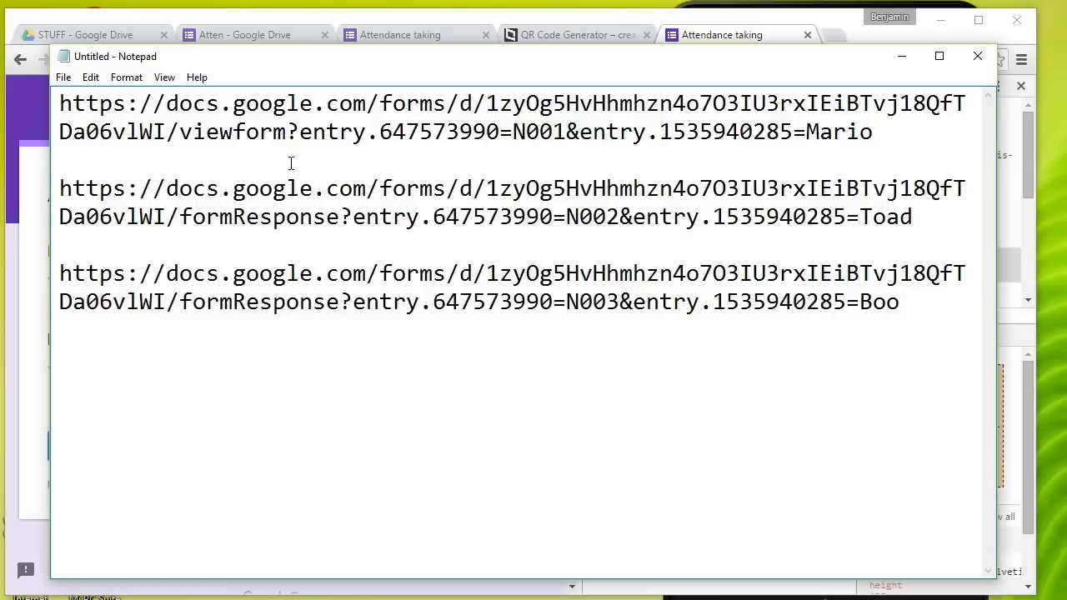
drag(288, 131, 183, 133)
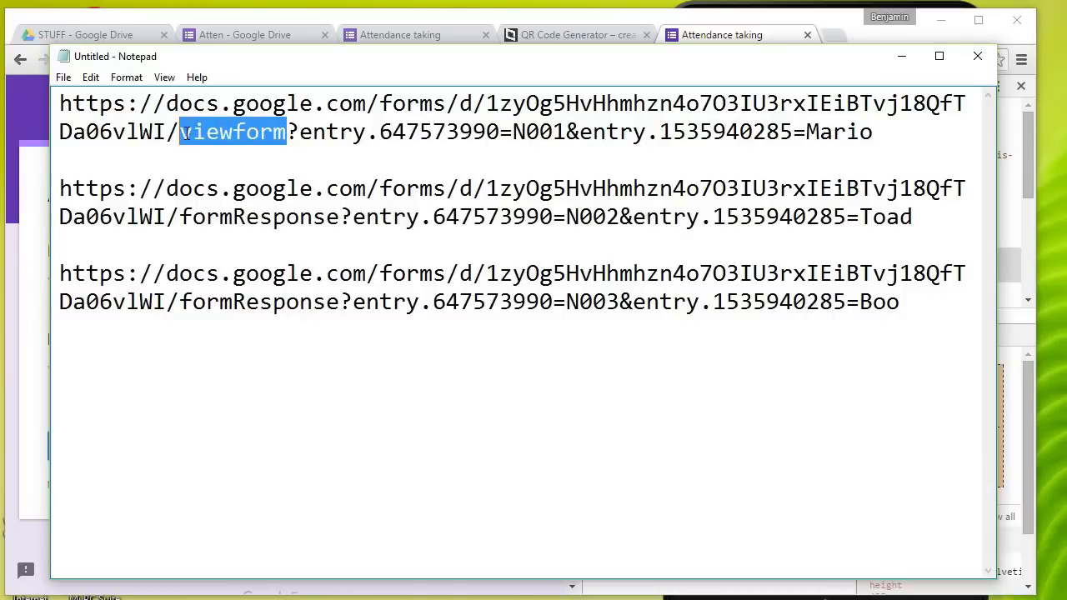
key(ctrl+v)
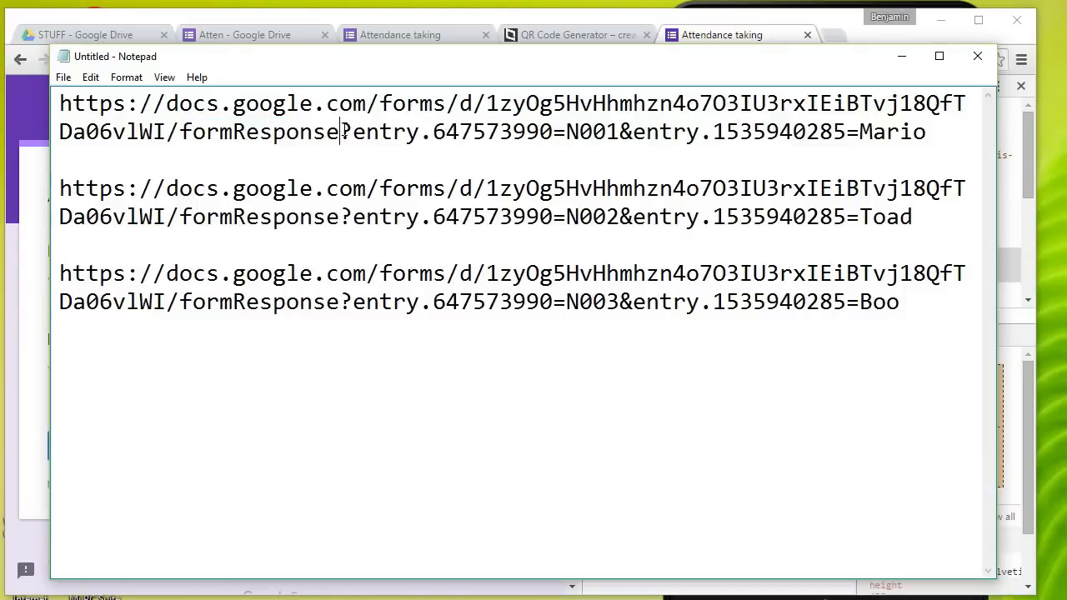
- Compare the first link's base address and the ID entry number in the first two links
drag(340, 132, 52, 89)
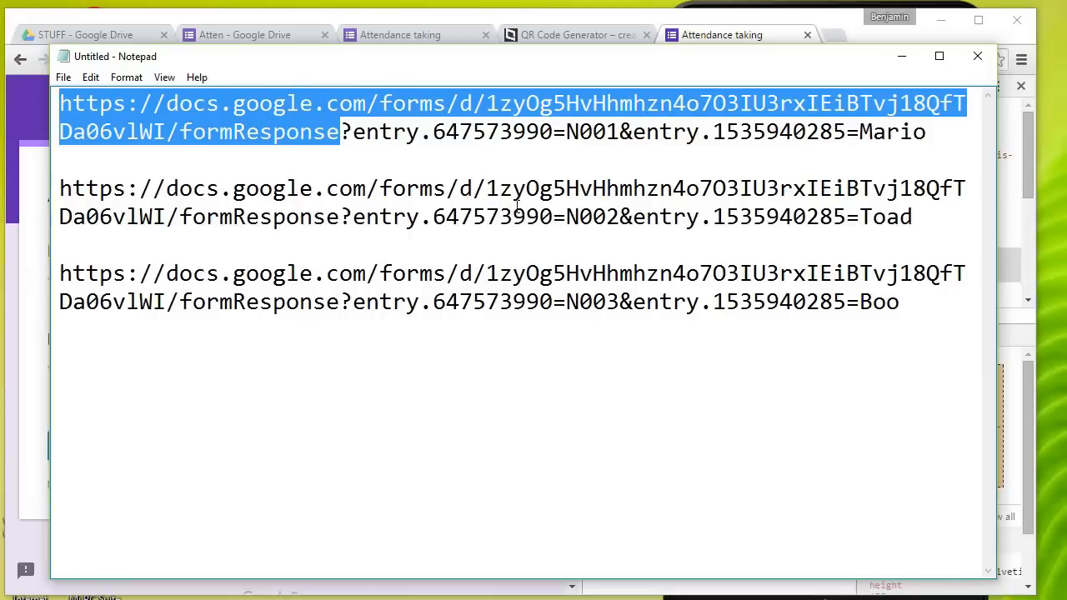
drag(551, 131, 434, 134)
drag(557, 215, 423, 220)
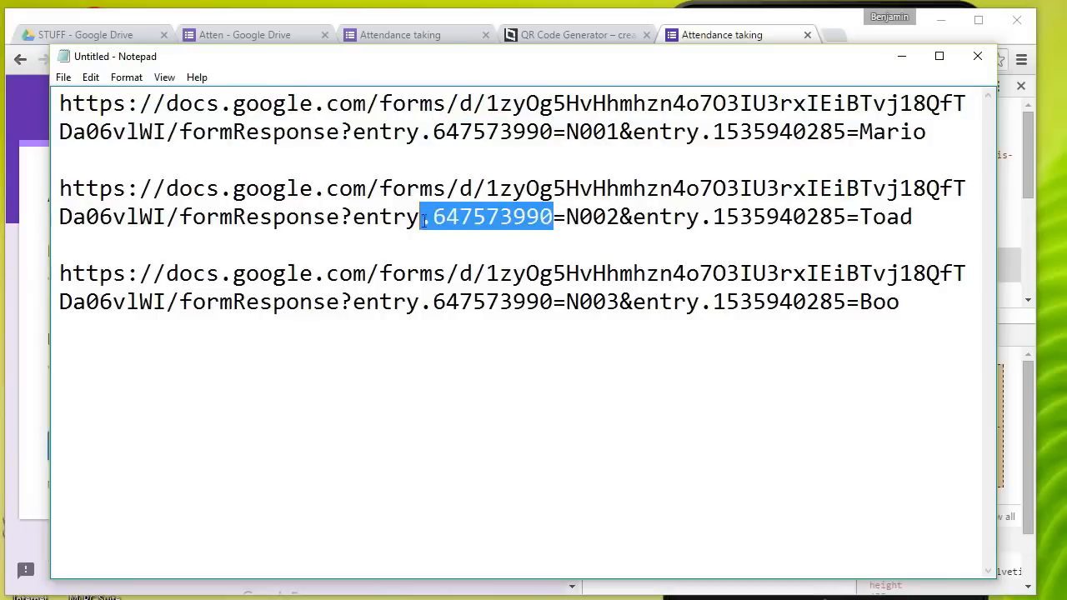
- Check the third link's entry numbers and ID value, and review all three formResponse links as a set
drag(566, 303, 459, 303)
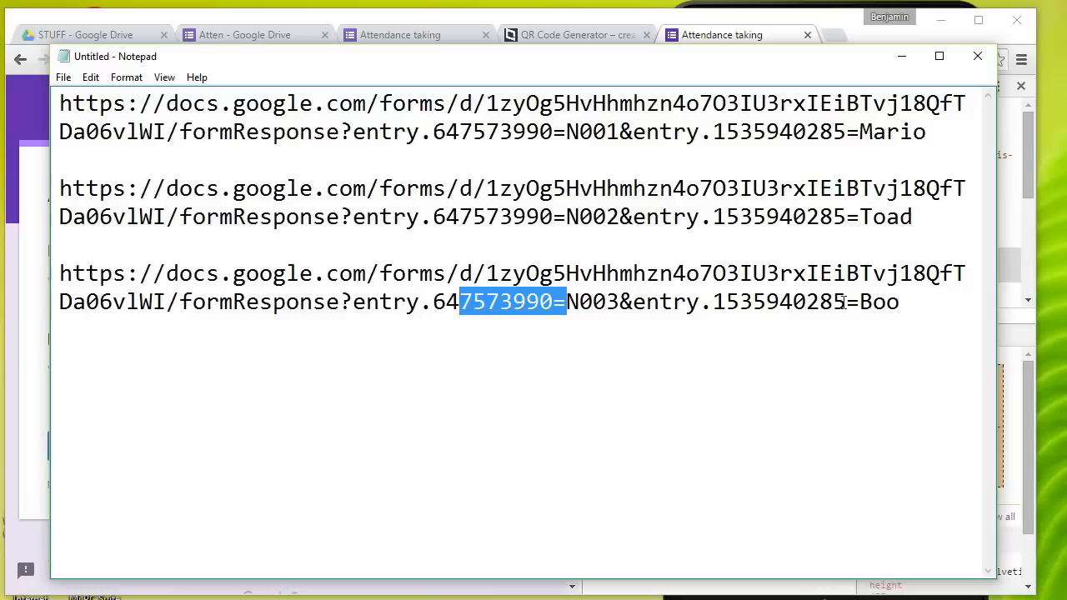
drag(846, 304, 703, 304)
drag(619, 304, 565, 303)
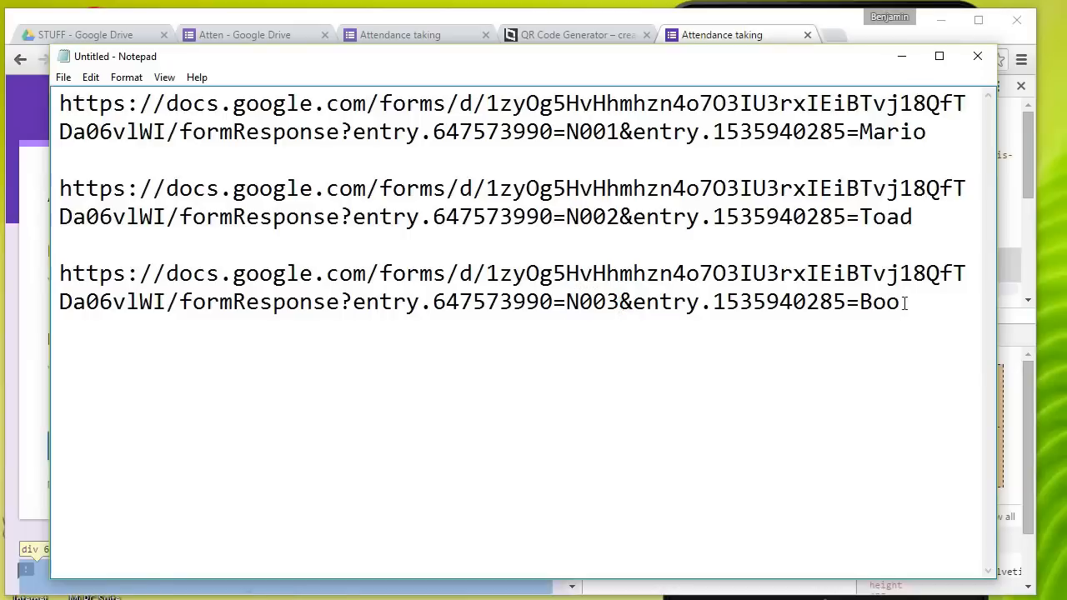
drag(905, 302, 61, 276)
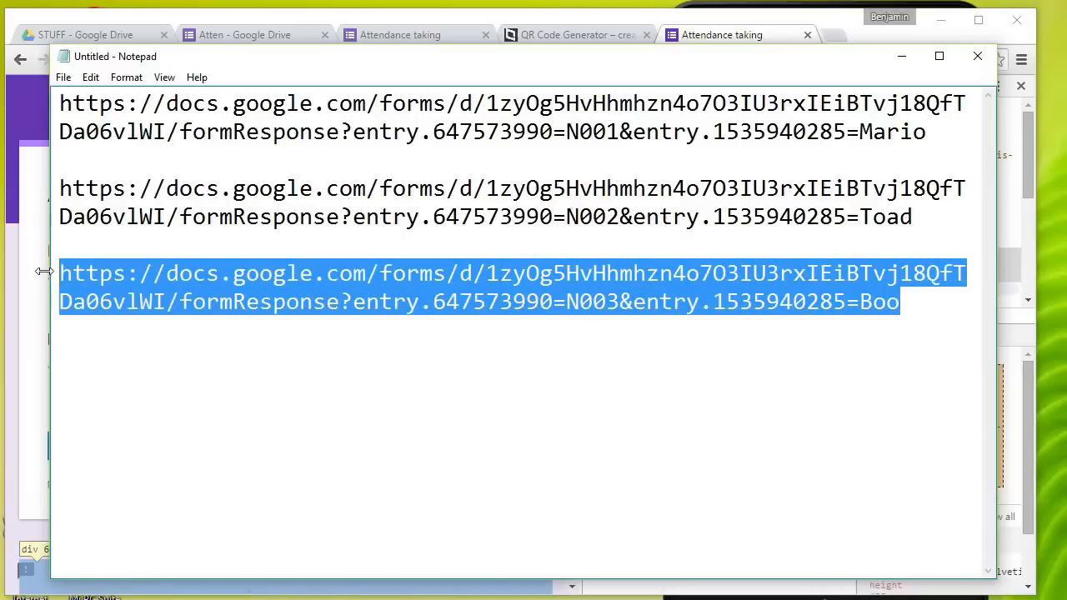
click(738, 440)
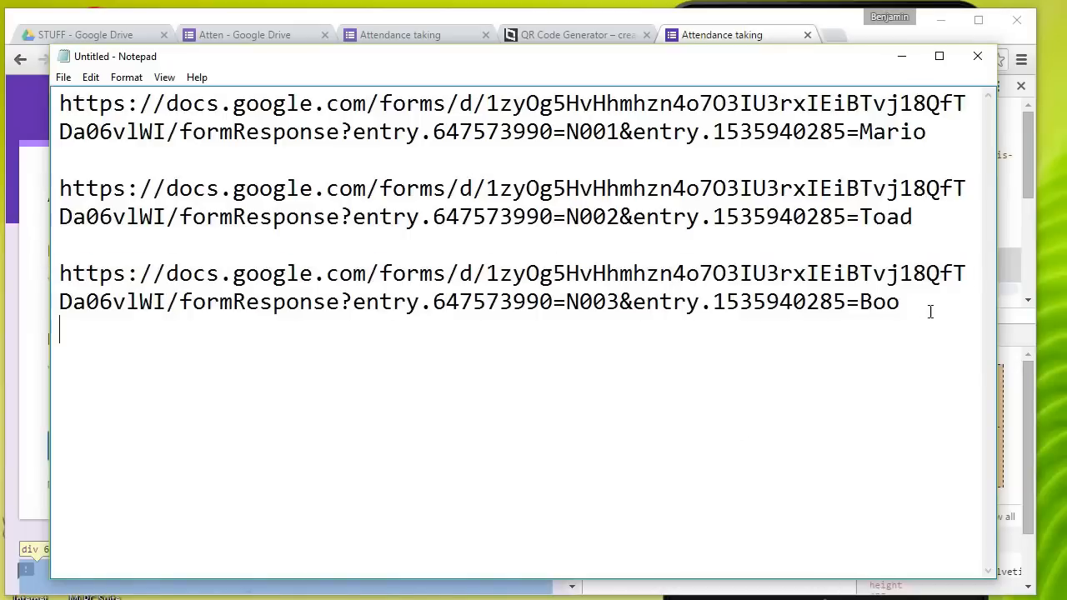
drag(930, 311, 60, 101)
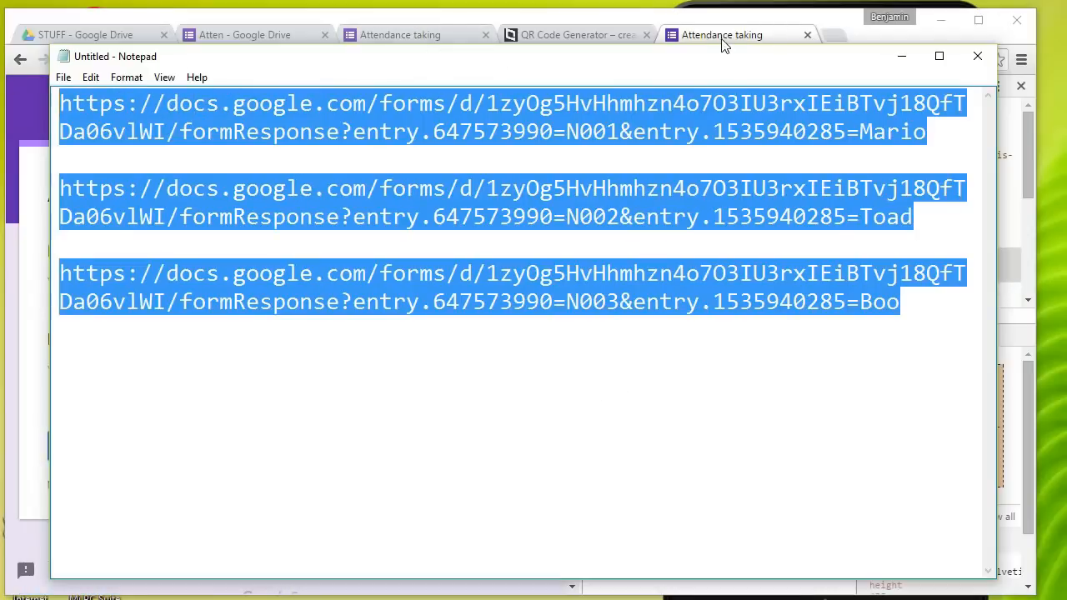
- Copy the complete first formResponse link, the one with ID N001
click(859, 188)
drag(941, 131, 15, 102)
key(ctrl+c)
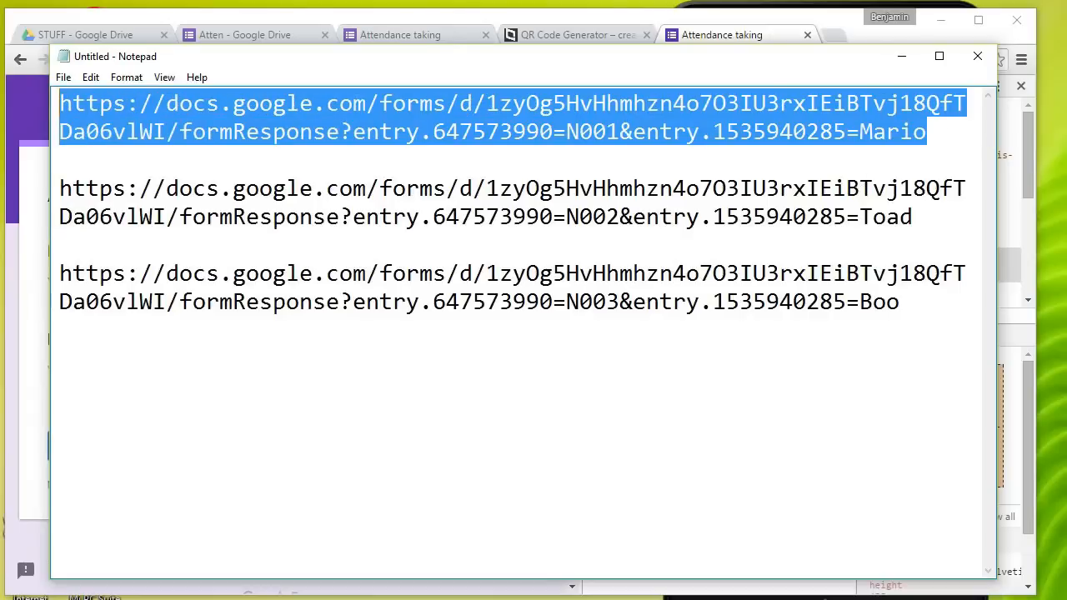
- Close the form page's developer tools and submit the N001 response by loading the copied link in place of the viewform address
click(737, 38)
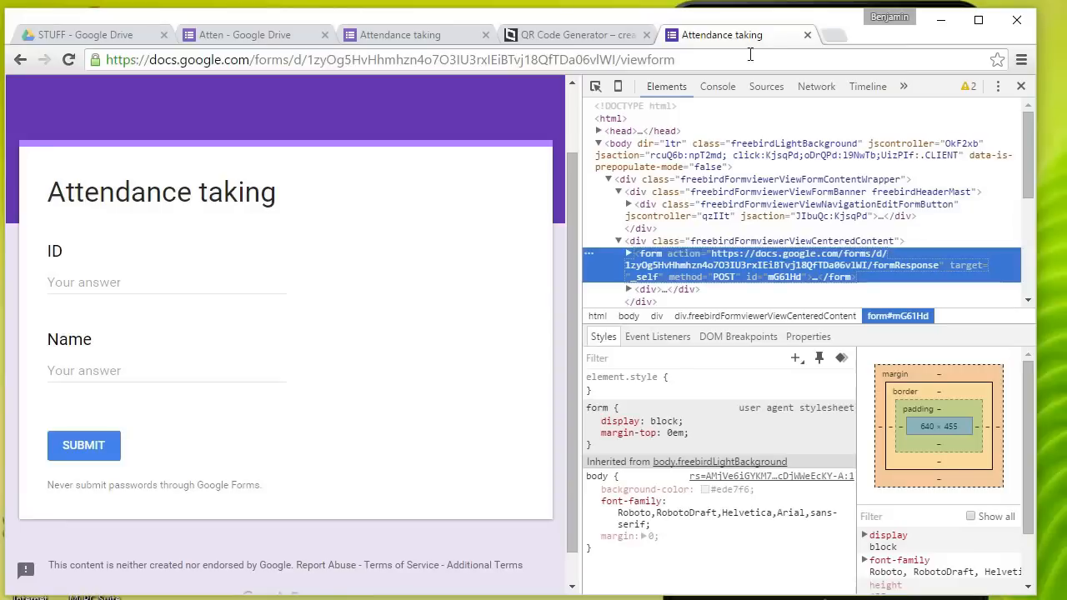
drag(771, 56, 211, 62)
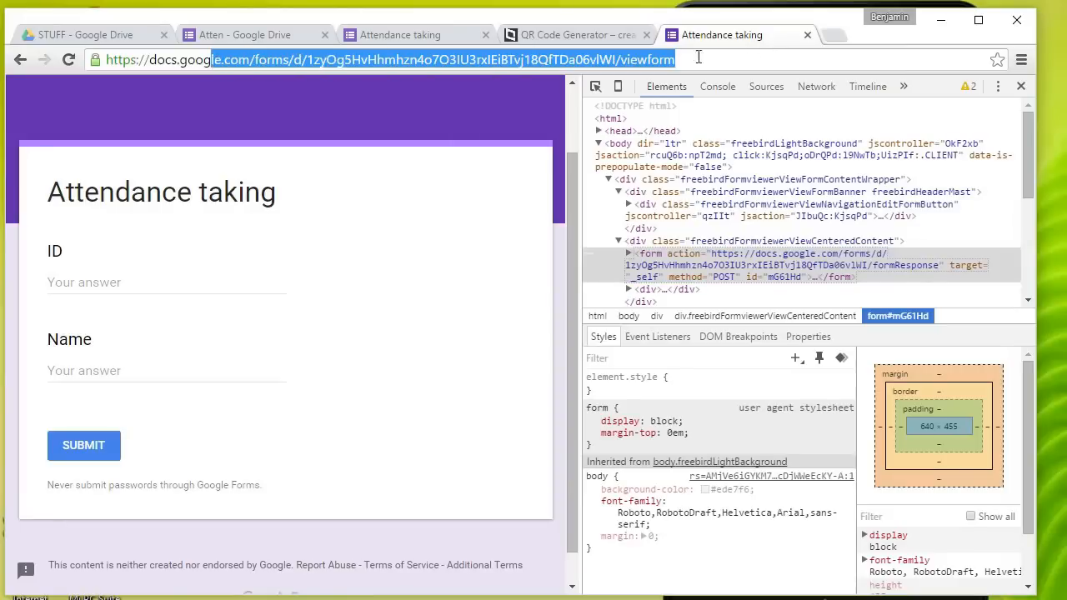
click(1021, 87)
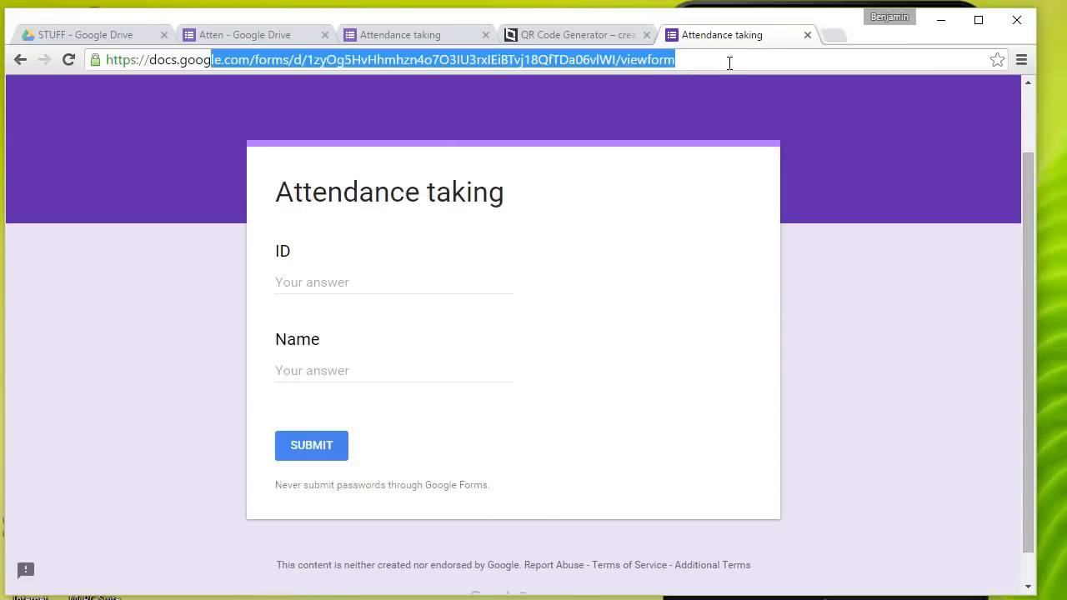
key(ctrl+a)
key(ctrl+v)
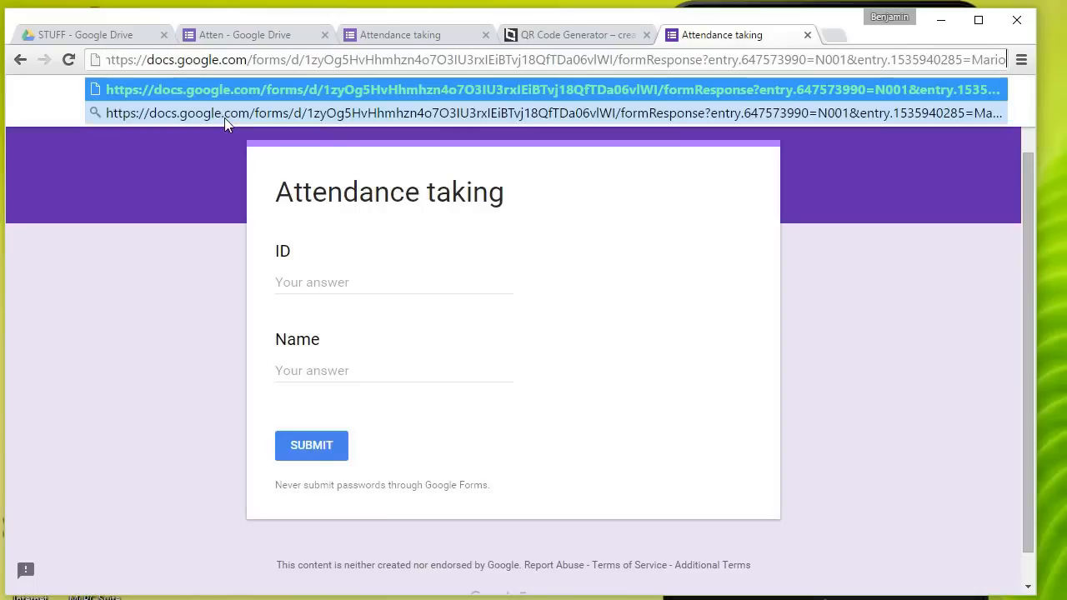
key(Return)
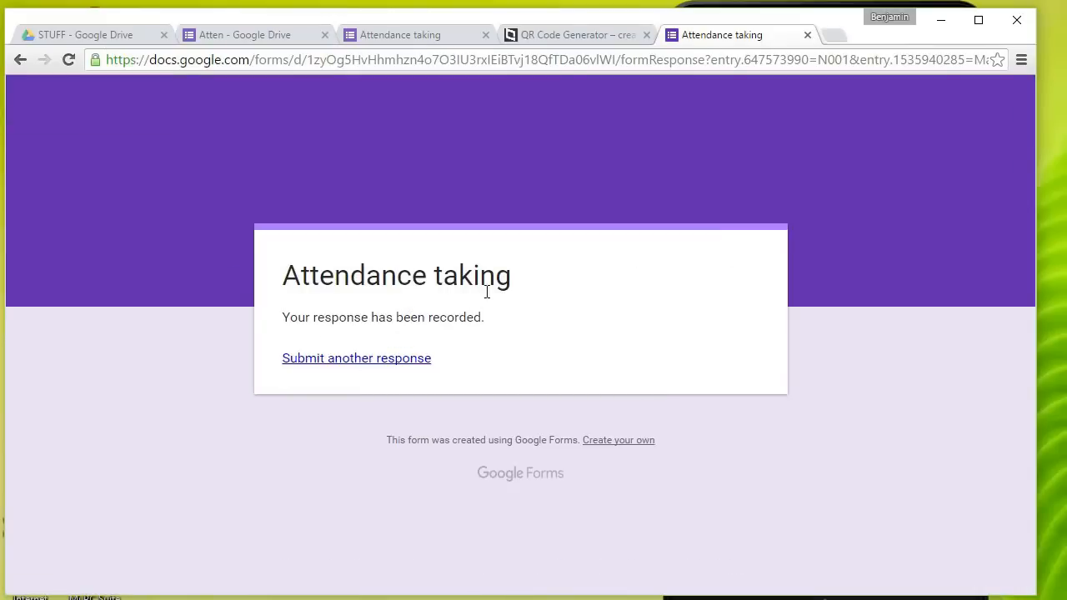
drag(297, 316, 494, 317)
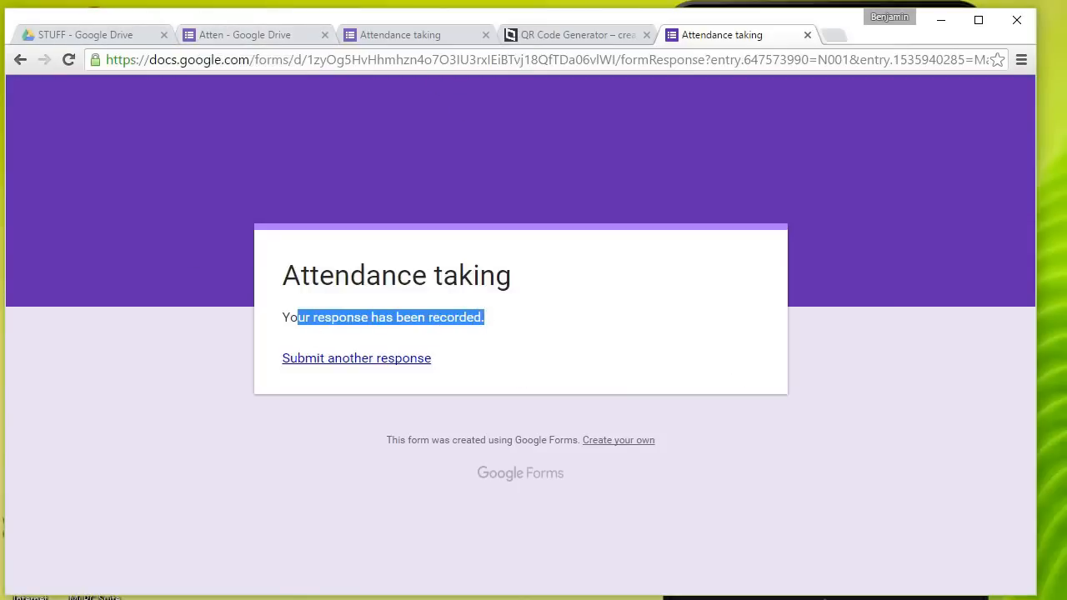
- Close the Atten form's send dialog and check its recorded responses for the ID and name from the first link
key(alt+Tab)
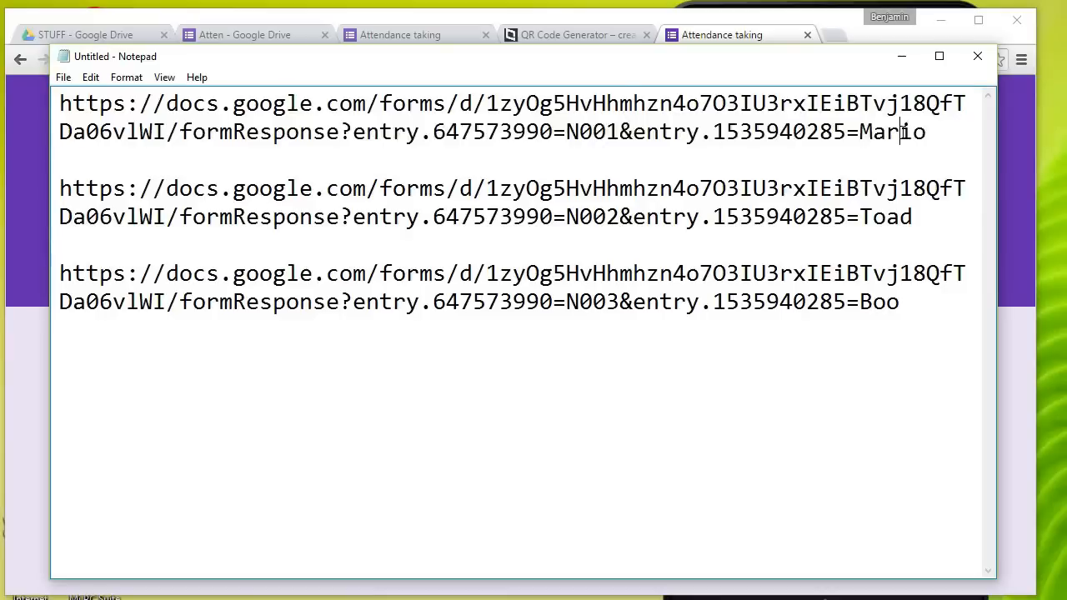
double_click(900, 133)
click(270, 31)
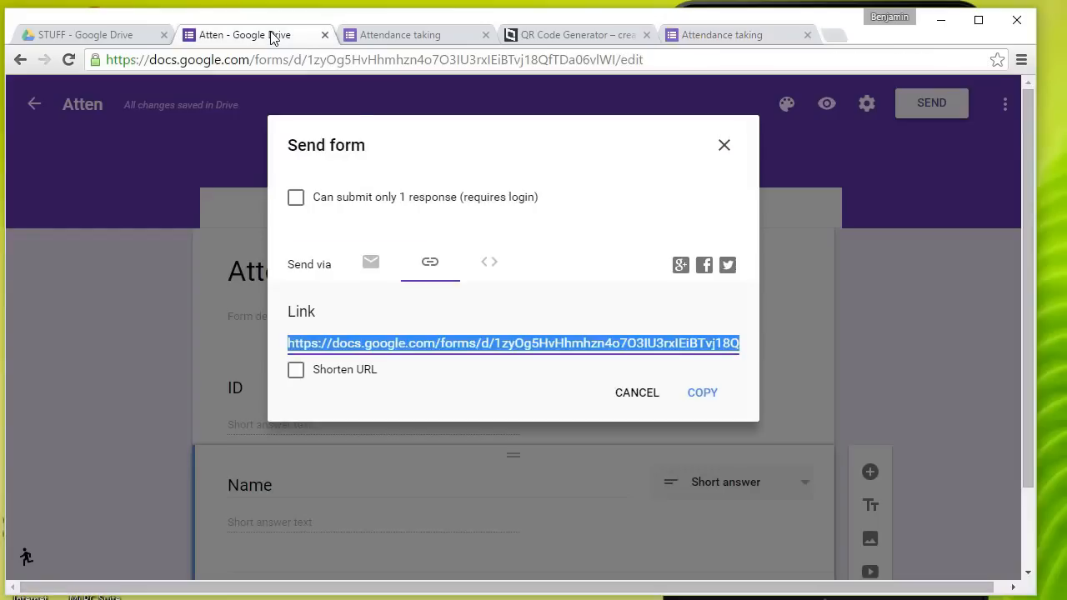
click(723, 148)
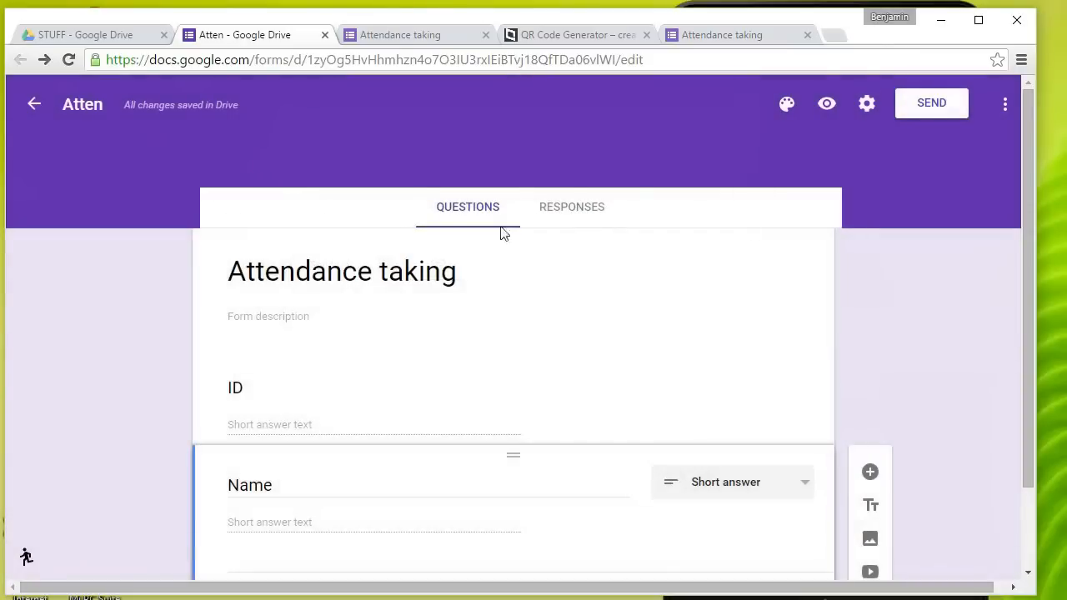
click(588, 208)
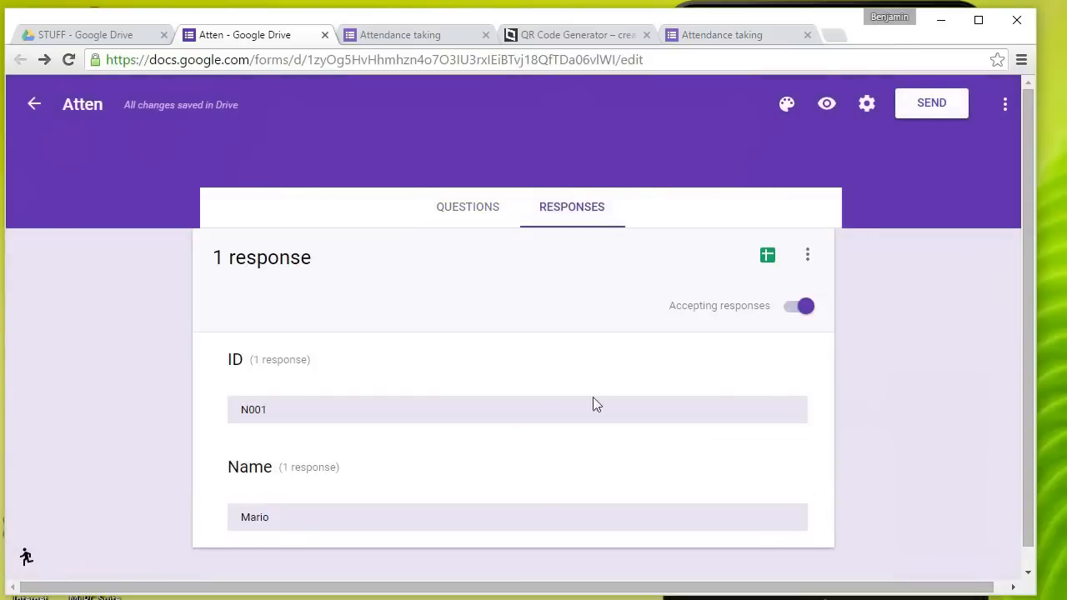
double_click(275, 419)
drag(221, 261, 207, 258)
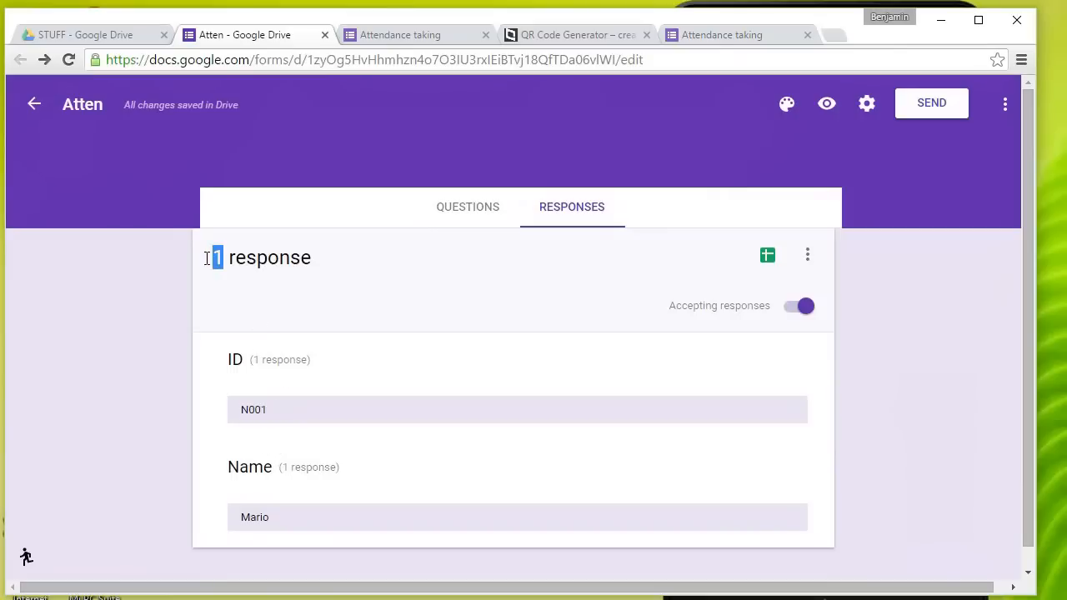
double_click(249, 409)
double_click(254, 518)
scroll(326, 477, down, 1)
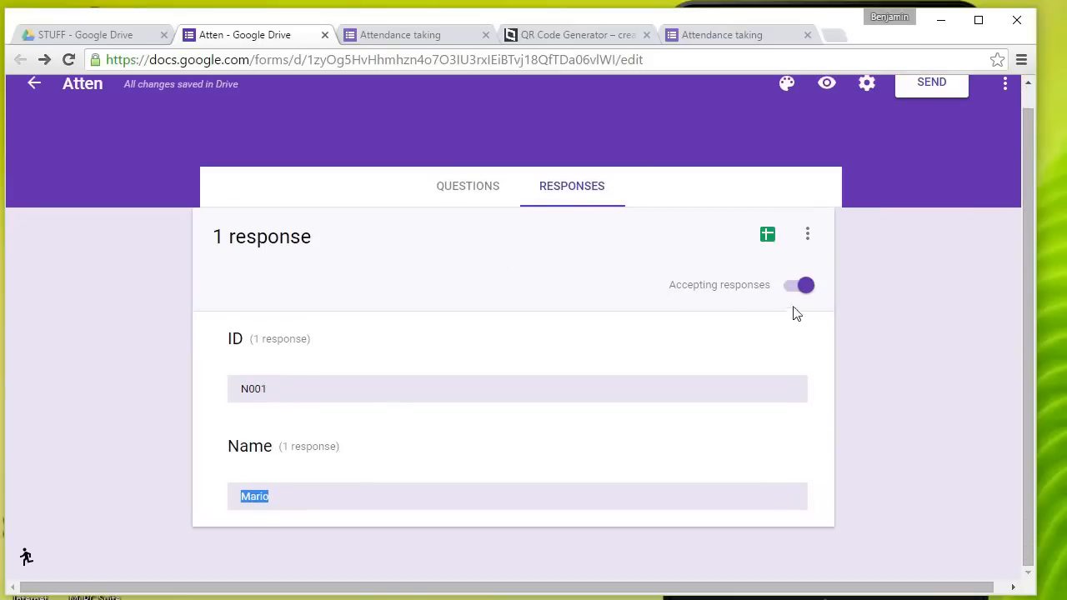
click(807, 235)
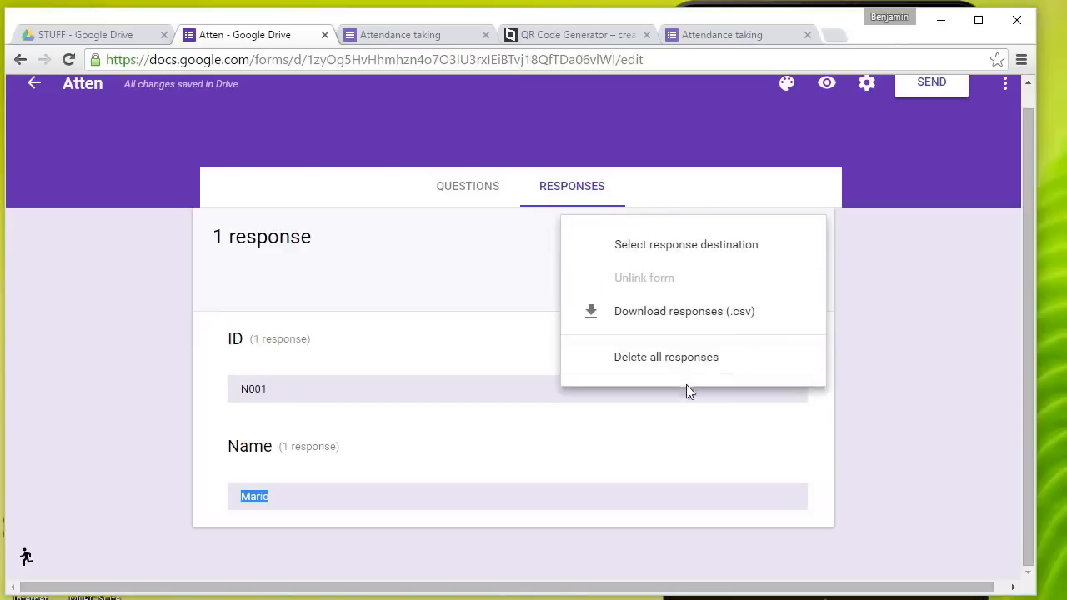
click(925, 294)
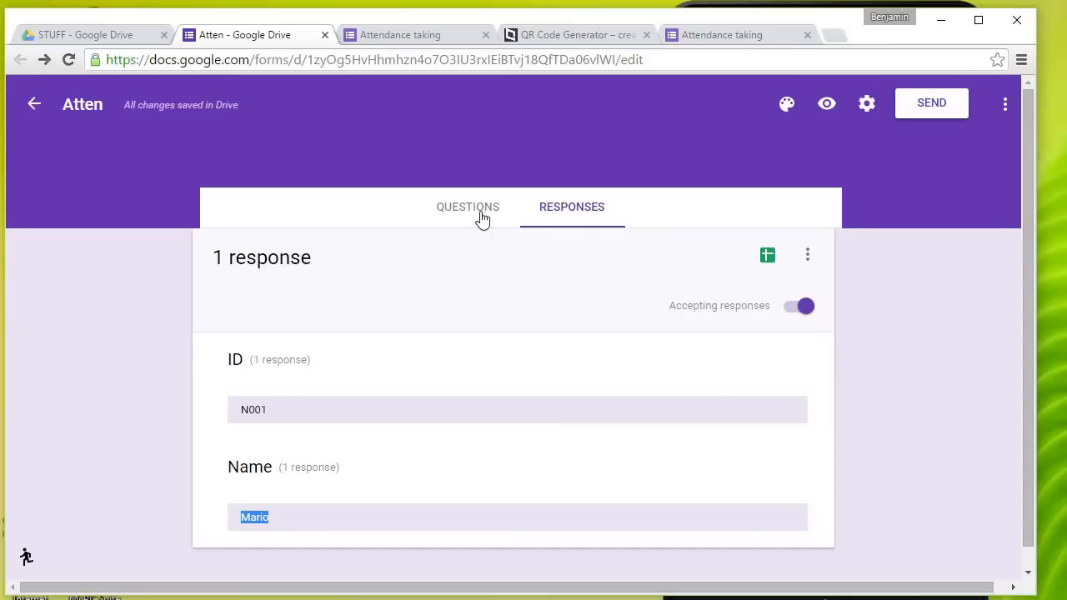
click(767, 258)
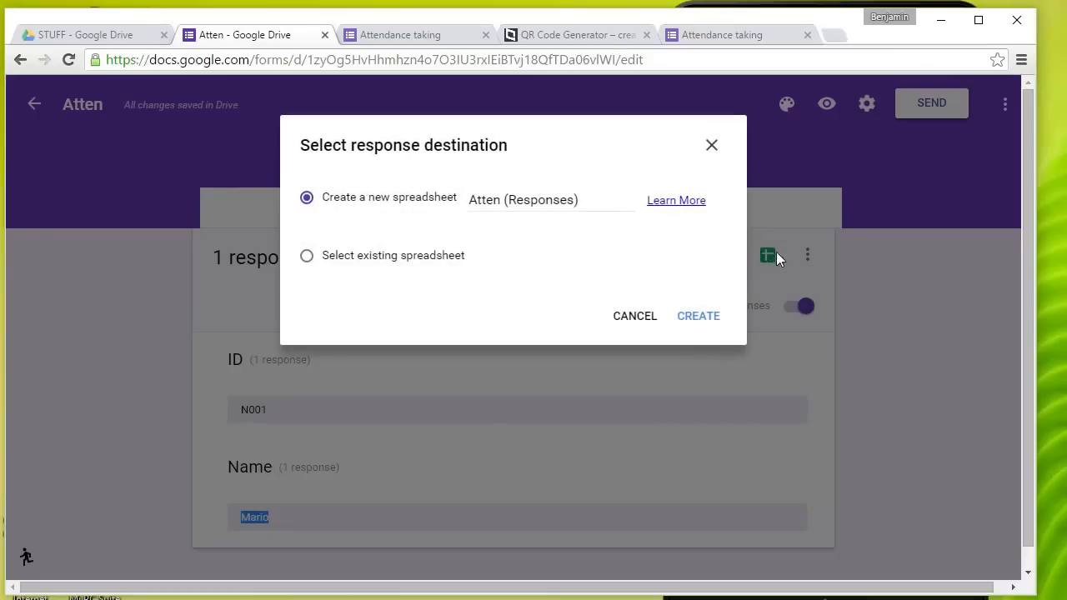
click(711, 145)
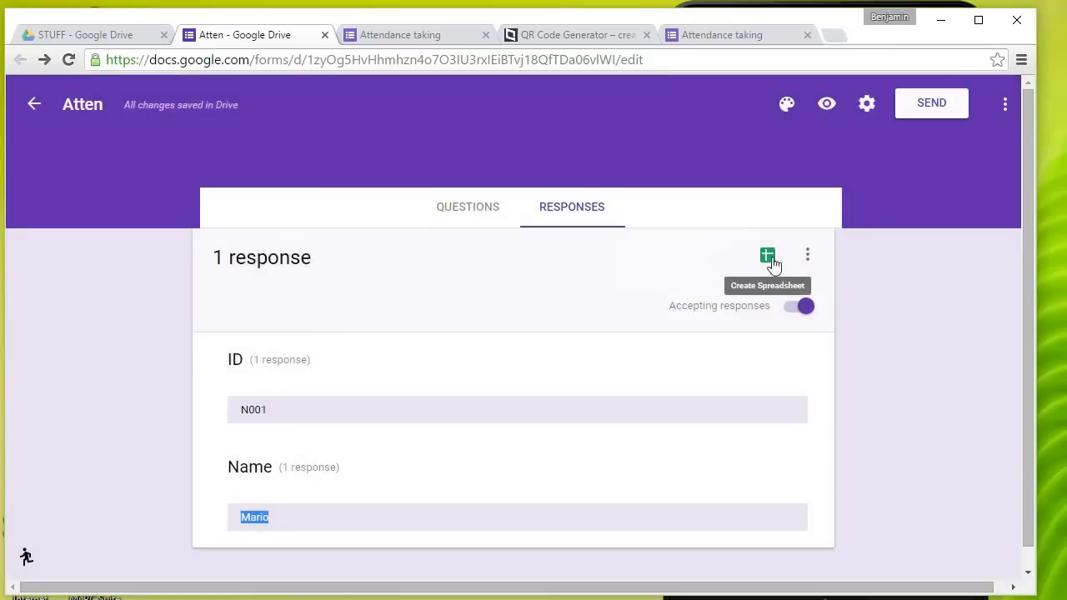
- Create a new spreadsheet named Atten (Responses) as the form's response destination
click(767, 258)
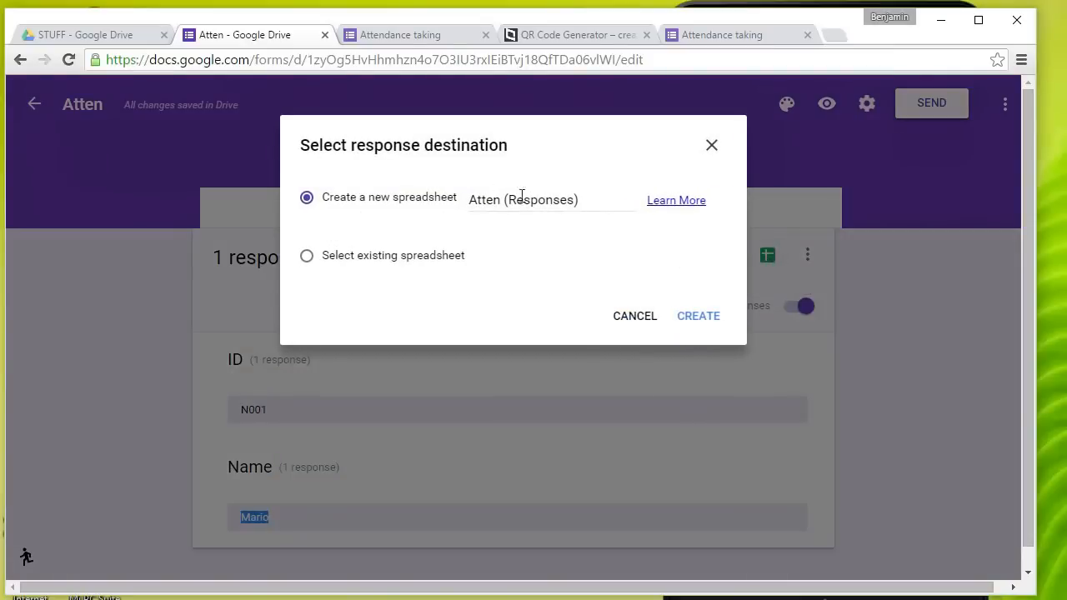
click(692, 321)
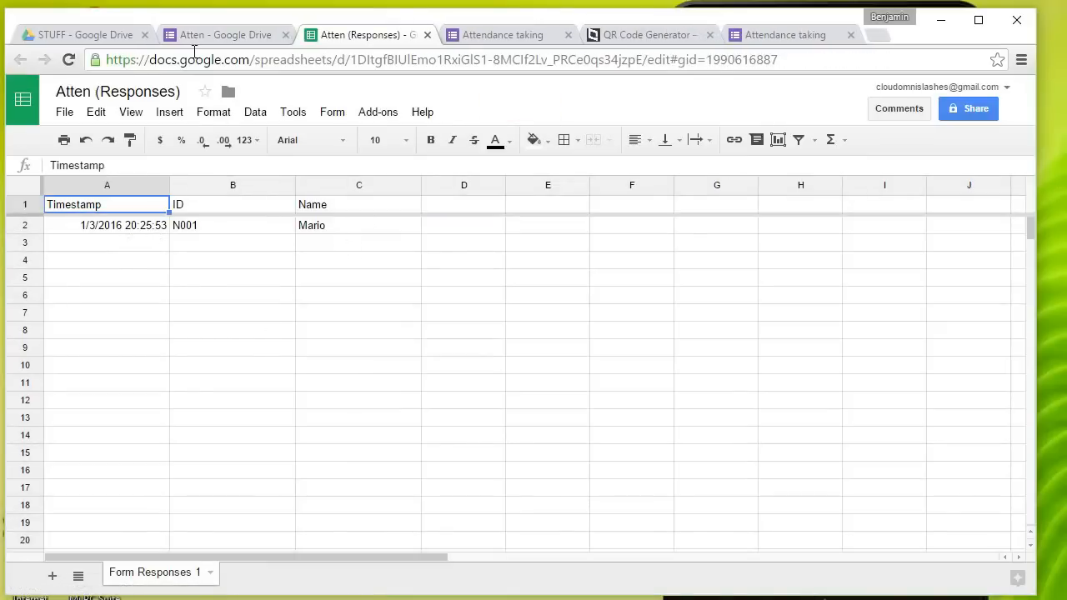
- Examine the timestamp, ID and name headers and the recorded attendance entry in row 2 of the response spreadsheet
double_click(208, 227)
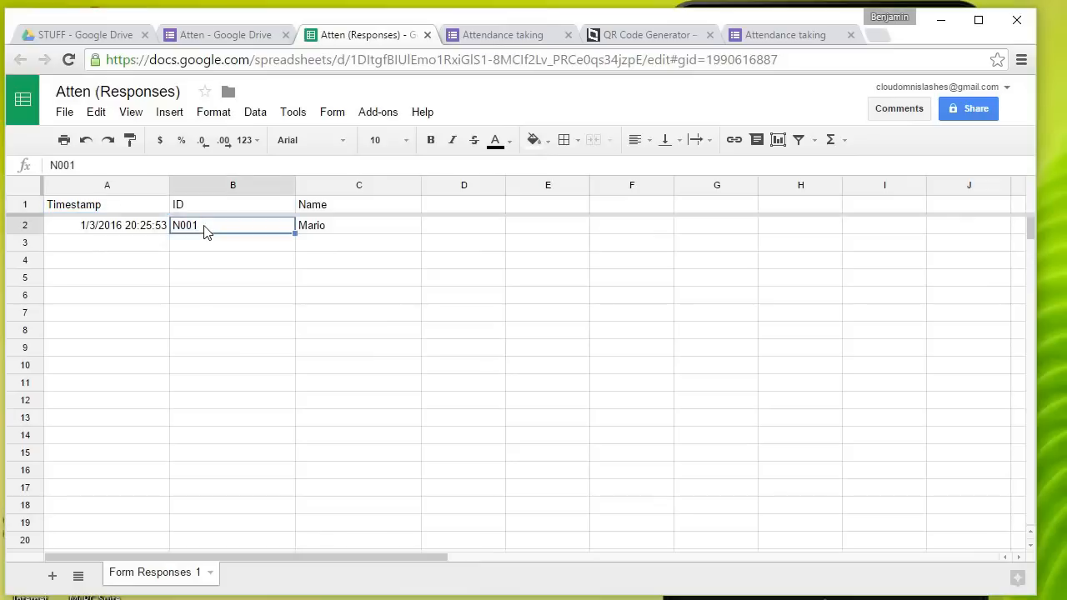
click(235, 213)
click(348, 229)
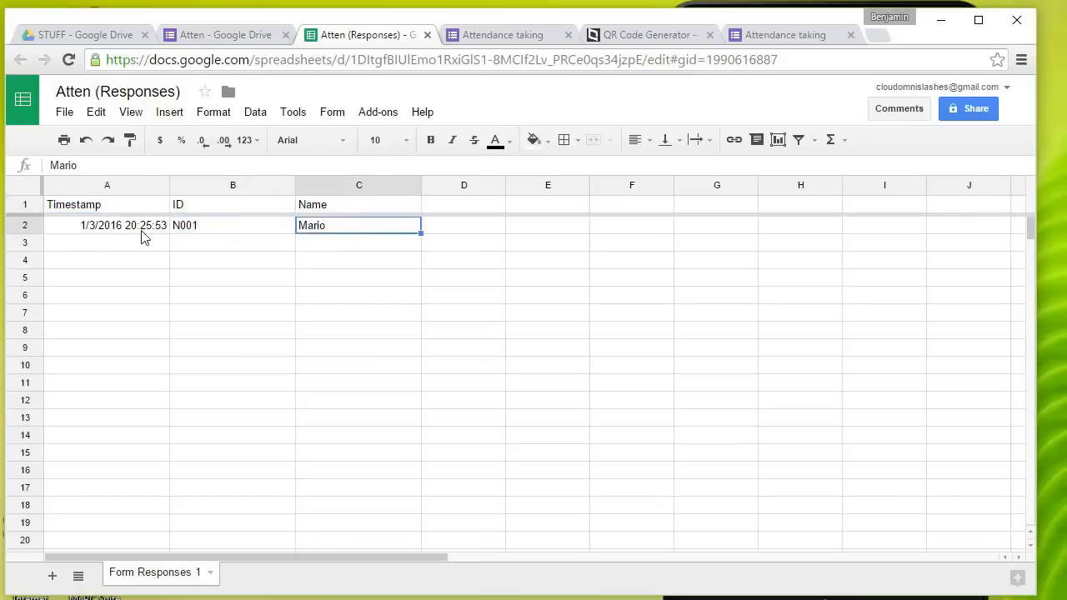
click(141, 236)
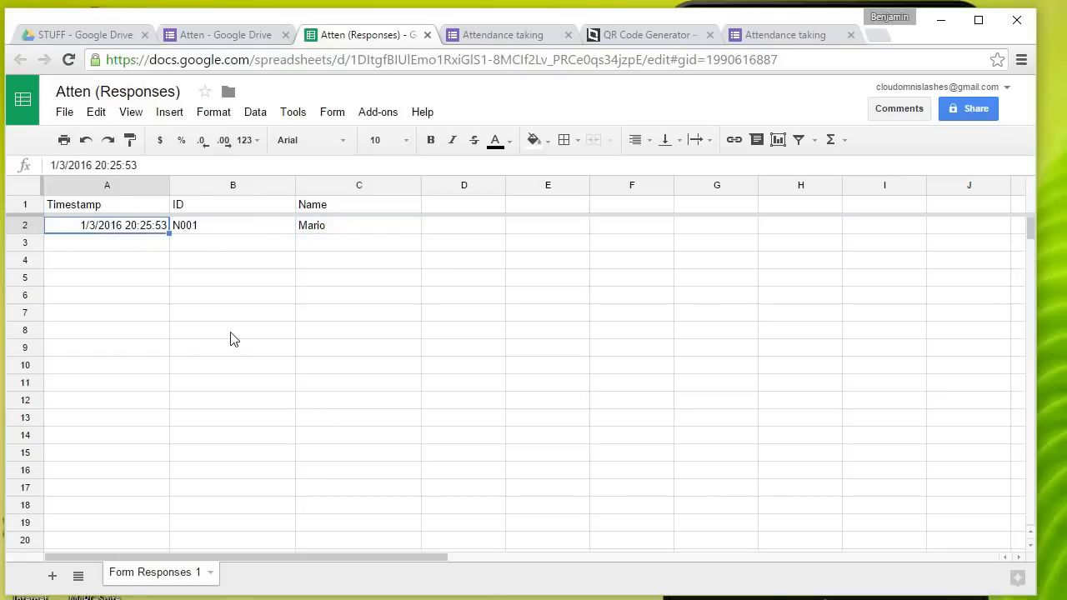
click(426, 280)
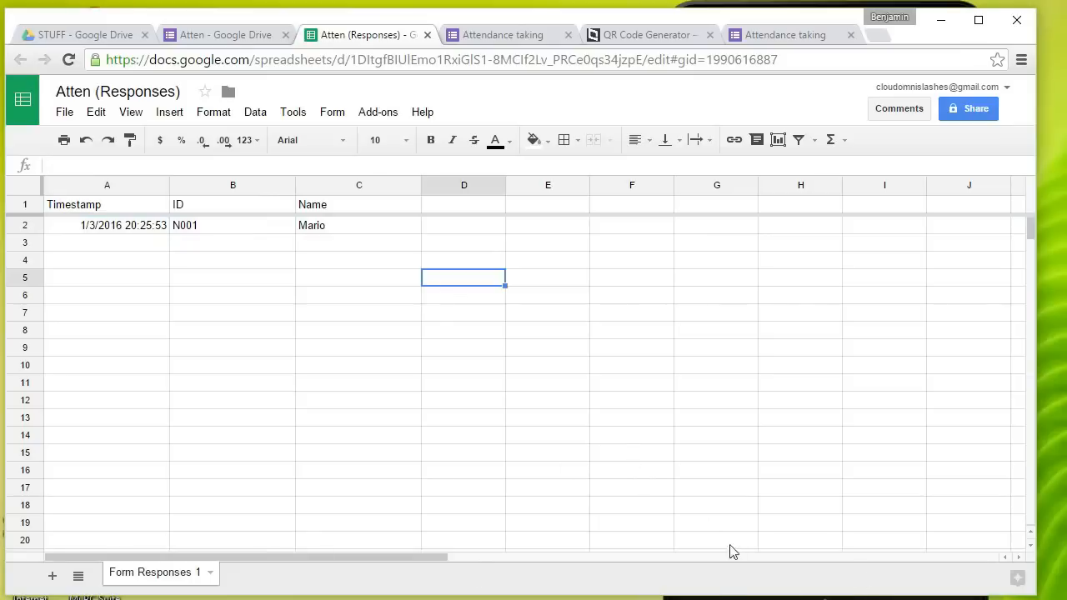
scroll(585, 341, down, 3)
scroll(584, 341, up, 3)
click(187, 230)
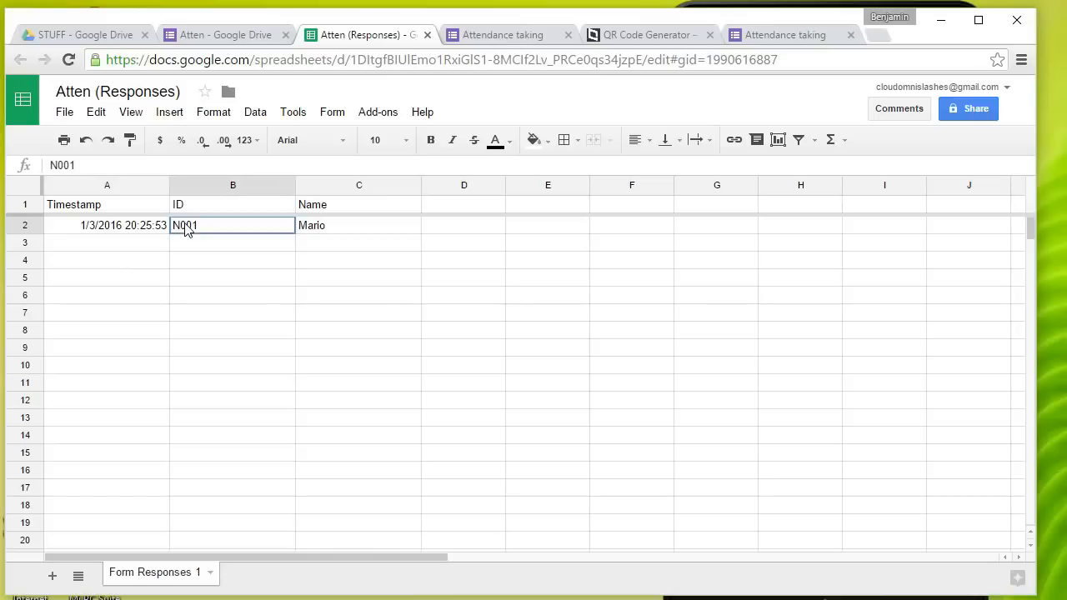
click(202, 209)
click(305, 210)
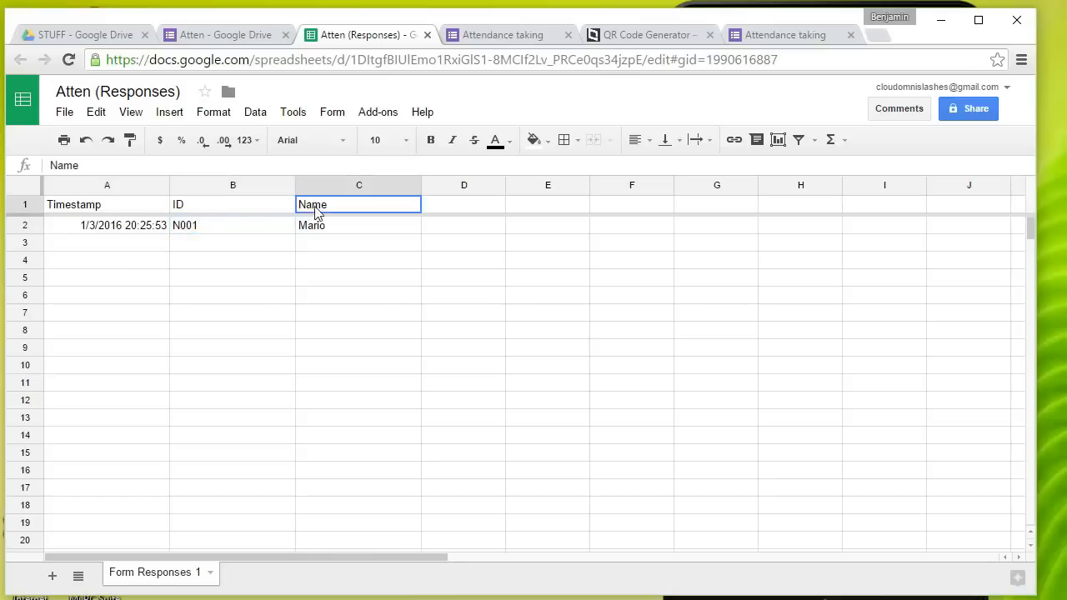
click(74, 211)
click(142, 236)
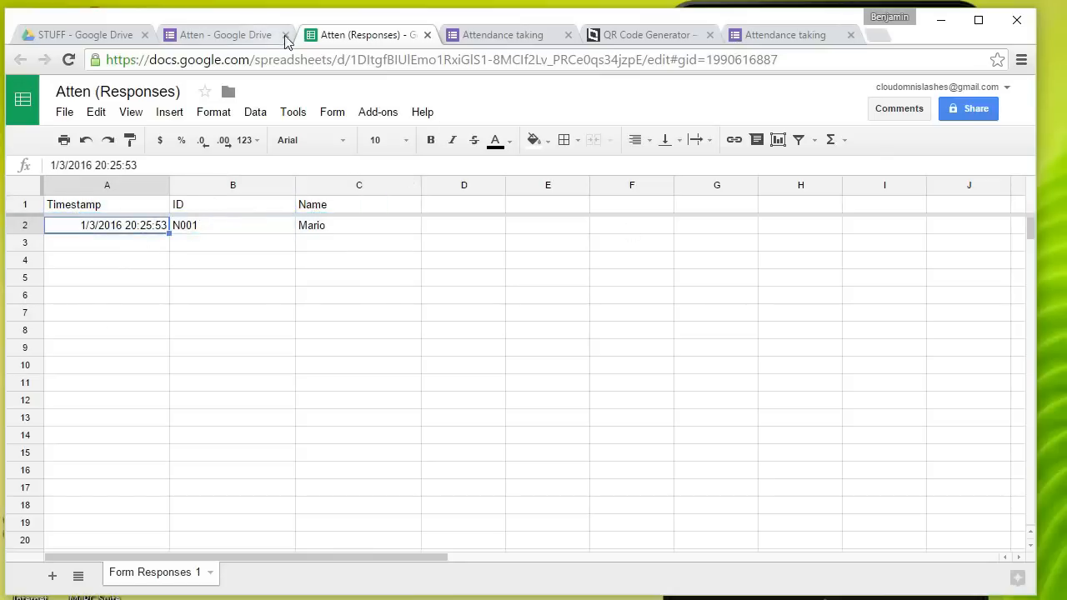
- Close the submitted-response page and open the QR Code Generator at goqr.me, ready for text contents
click(230, 38)
click(871, 315)
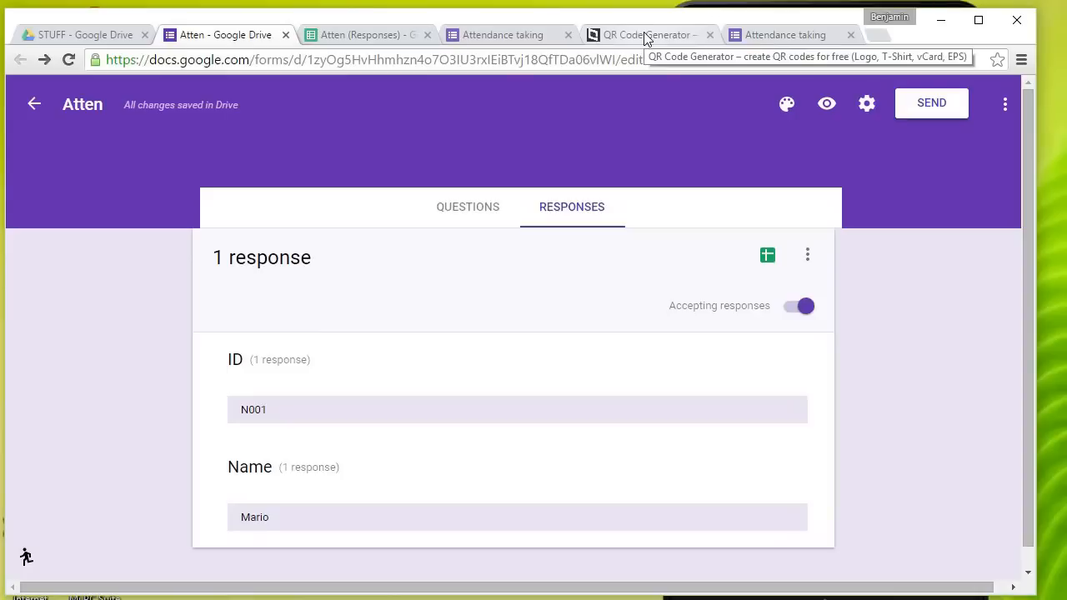
click(850, 35)
click(745, 40)
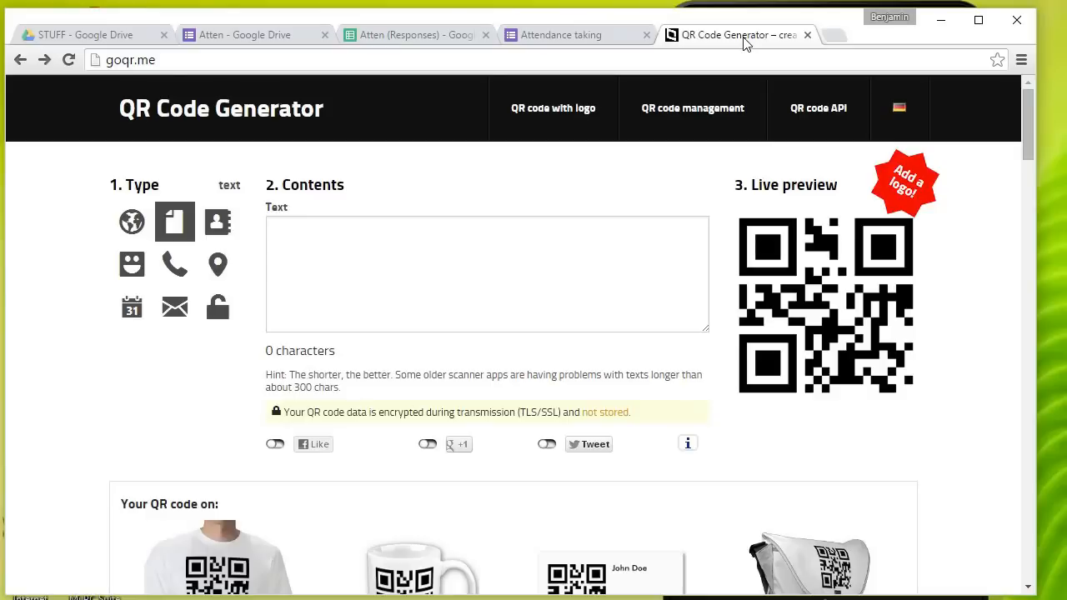
click(119, 67)
click(447, 310)
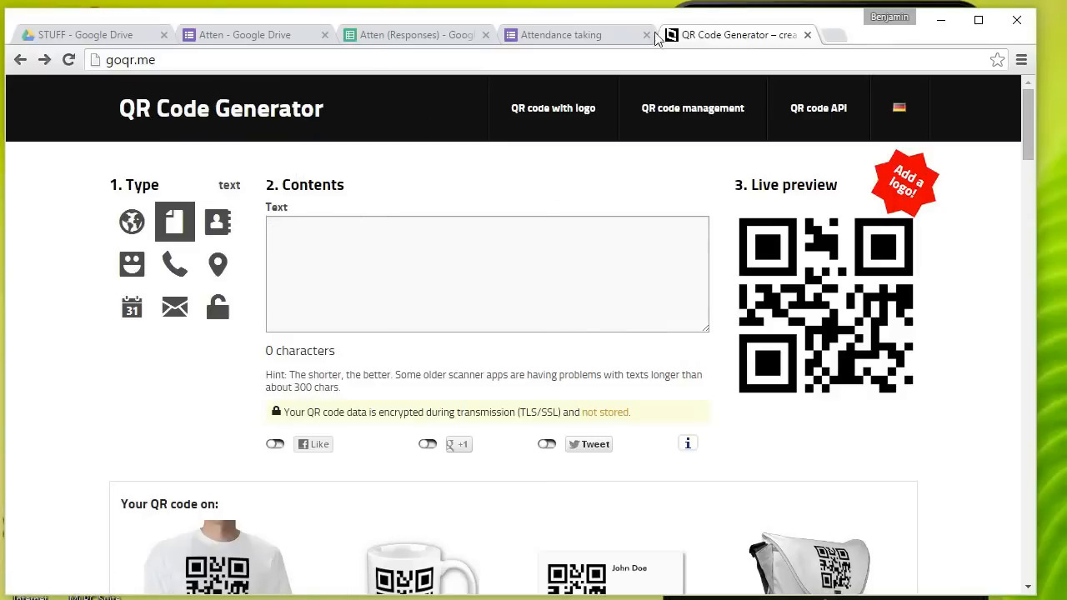
- Close the pre-filled Attendance taking form page and copy the complete third formResponse link from the Notepad list
click(565, 38)
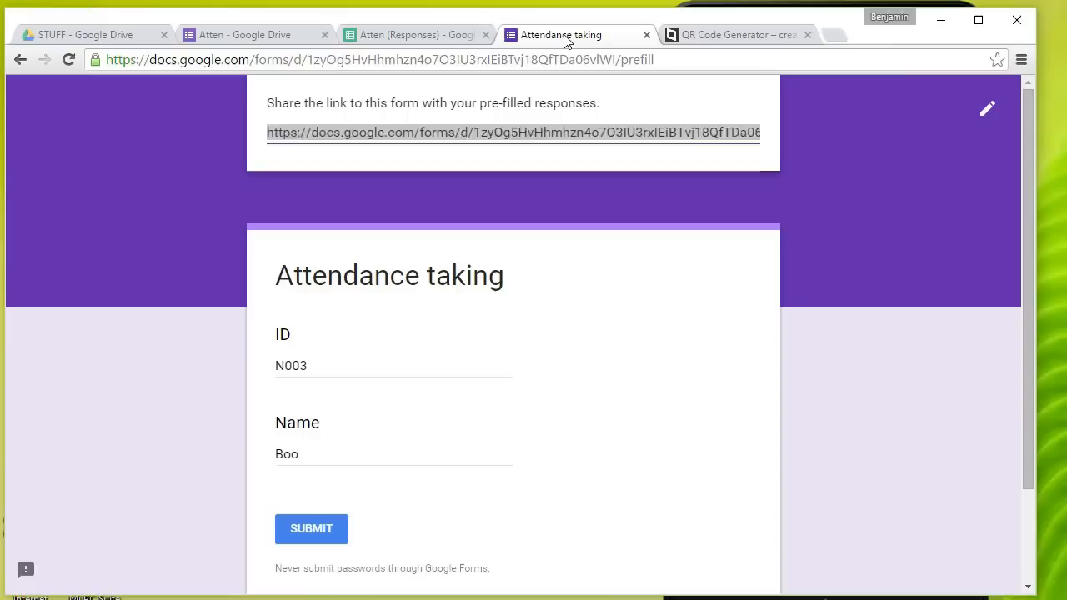
click(646, 35)
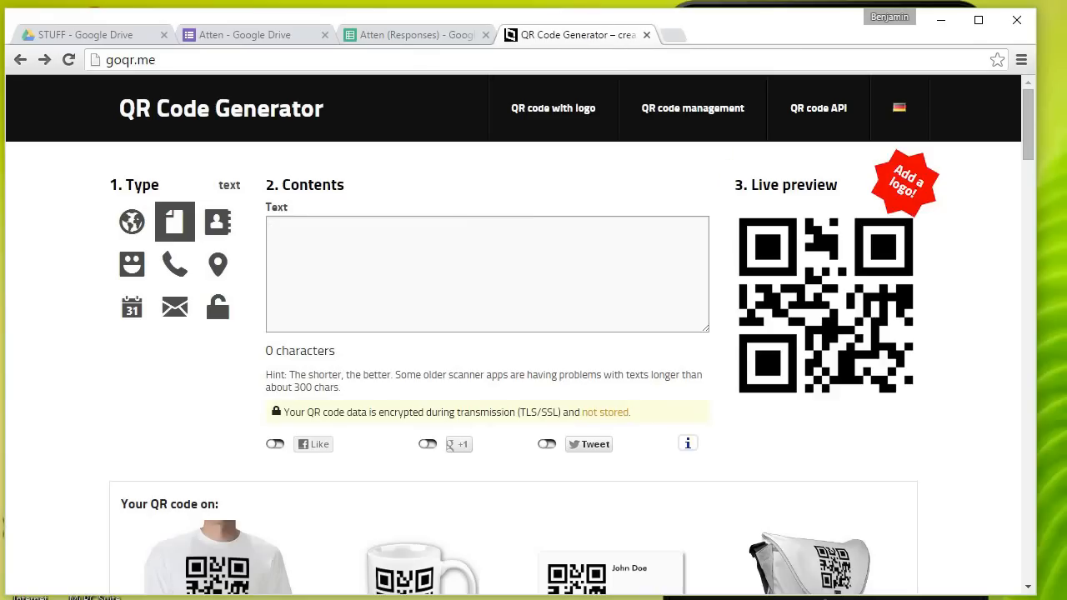
key(alt+Tab)
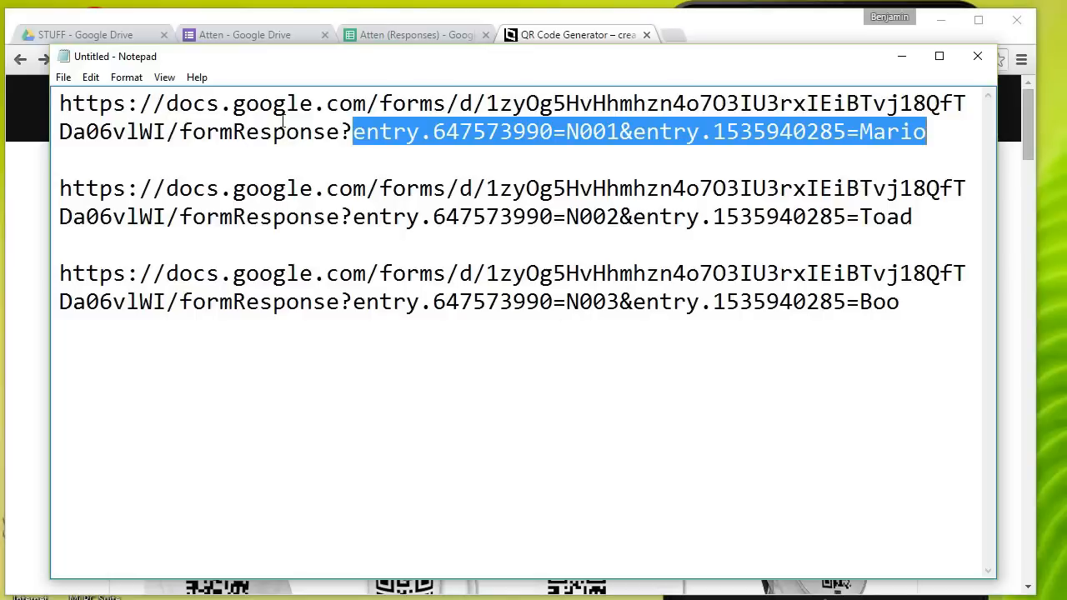
drag(936, 134, 59, 132)
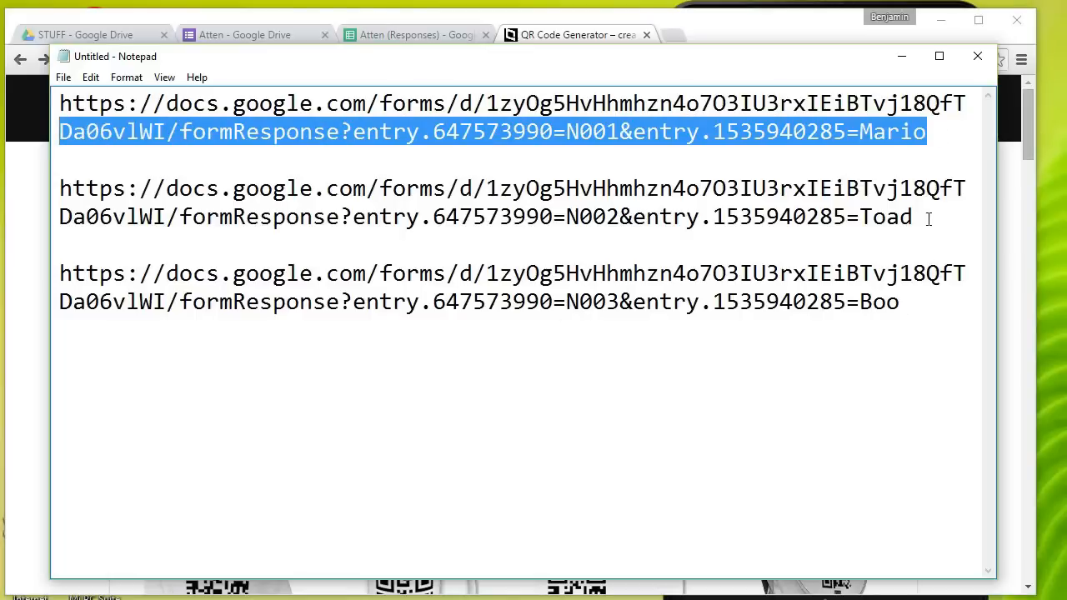
drag(914, 305, 22, 275)
key(ctrl+c)
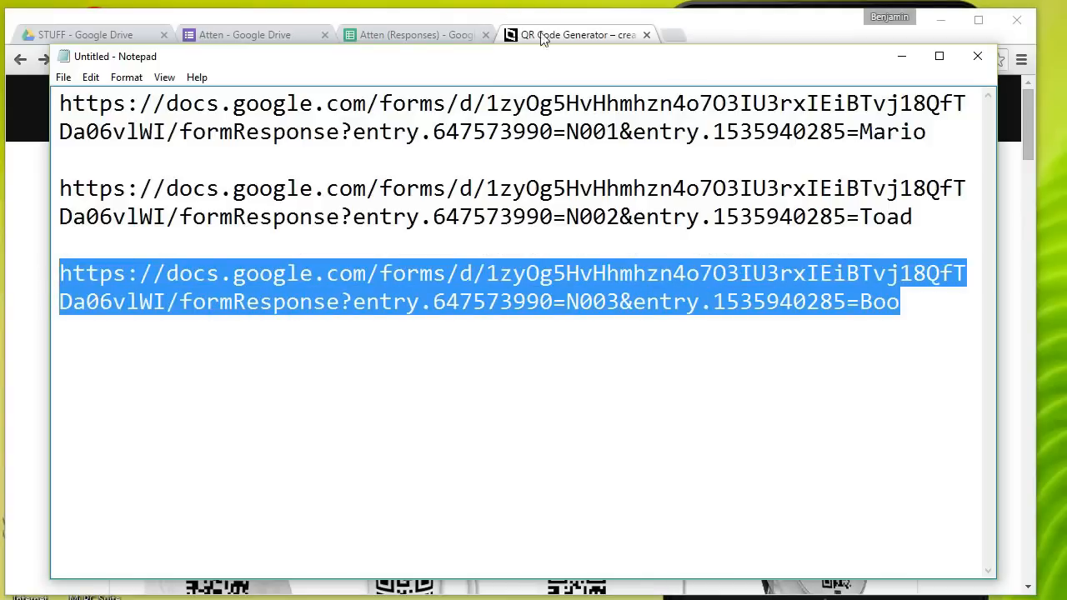
- Generate a text QR code from the full third formResponse link
click(575, 35)
key(ctrl+v)
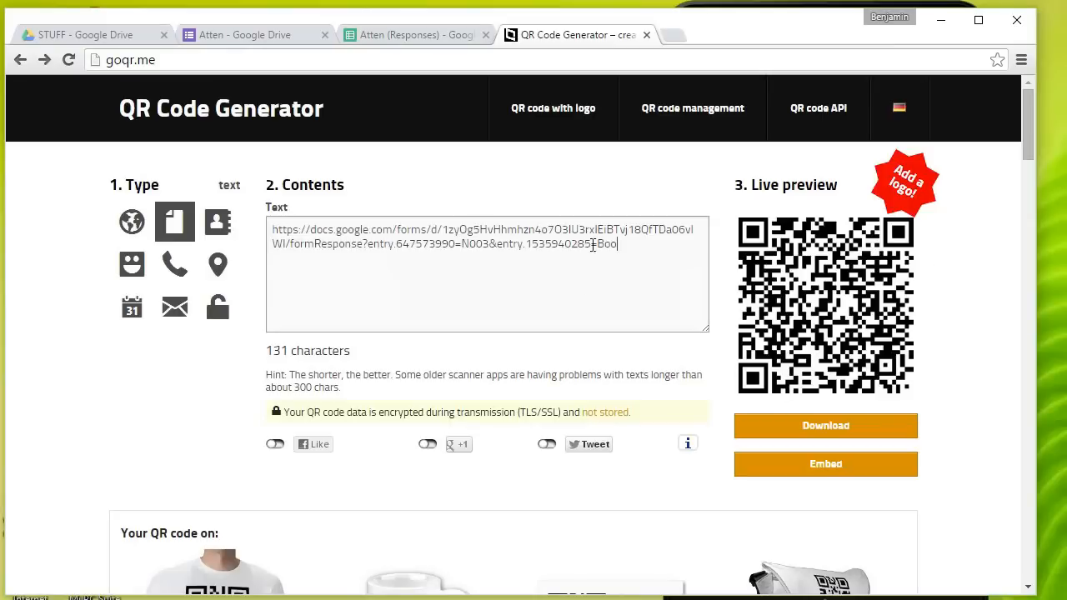
drag(618, 244, 244, 219)
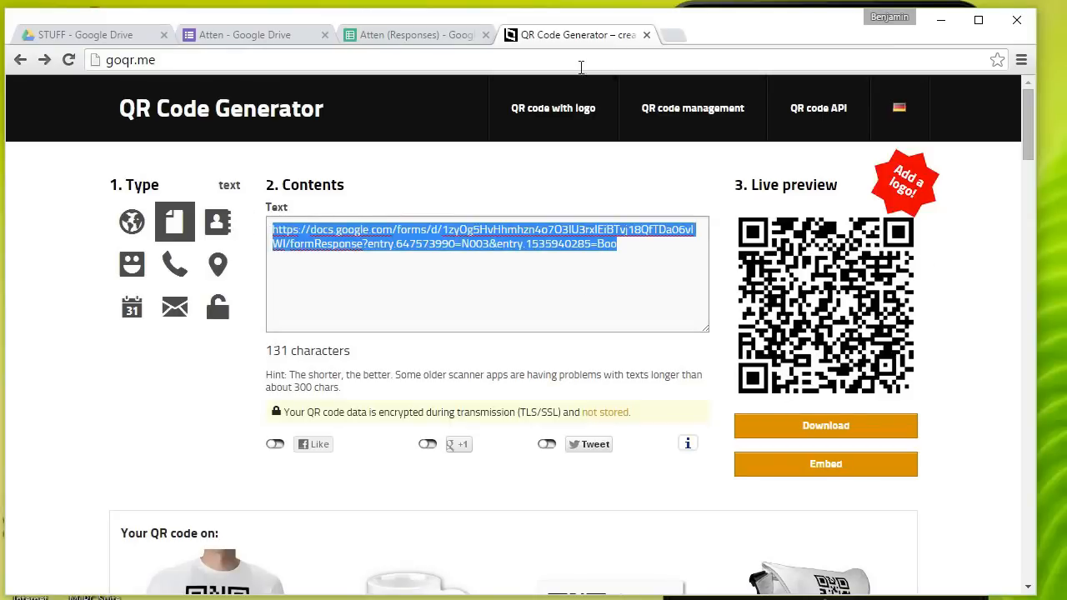
- Open the goo.gl URL shortener in a new tab and shorten the copied third formResponse link
click(675, 36)
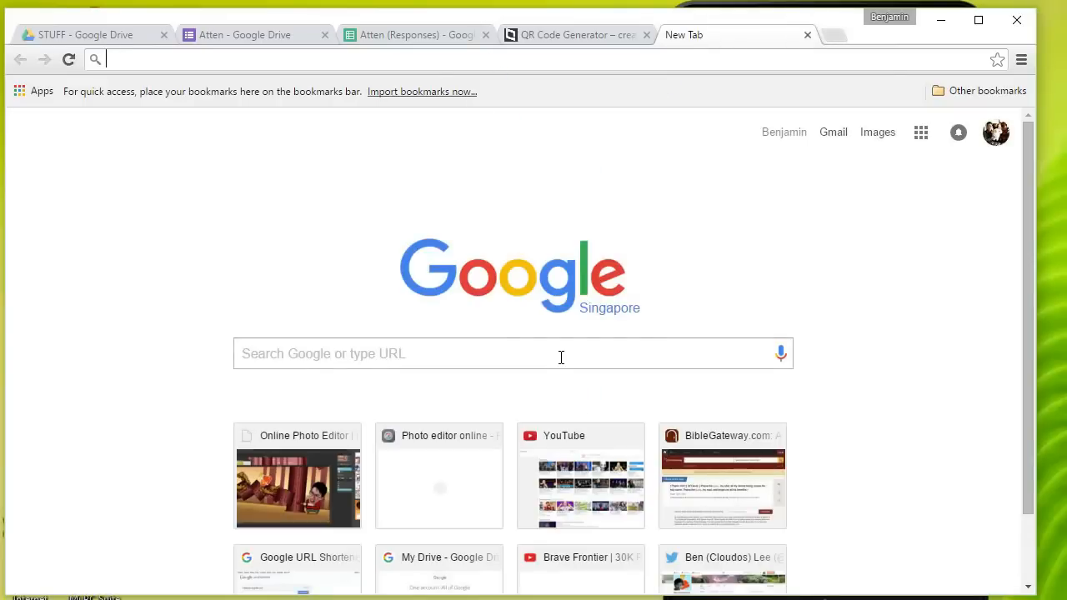
text(goo)
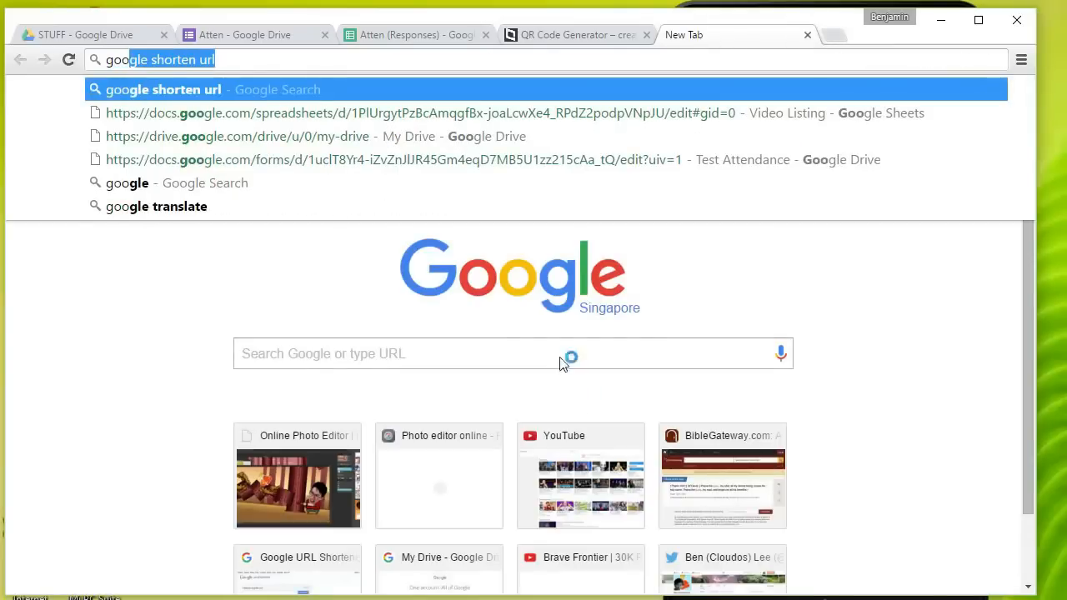
text(.gl)
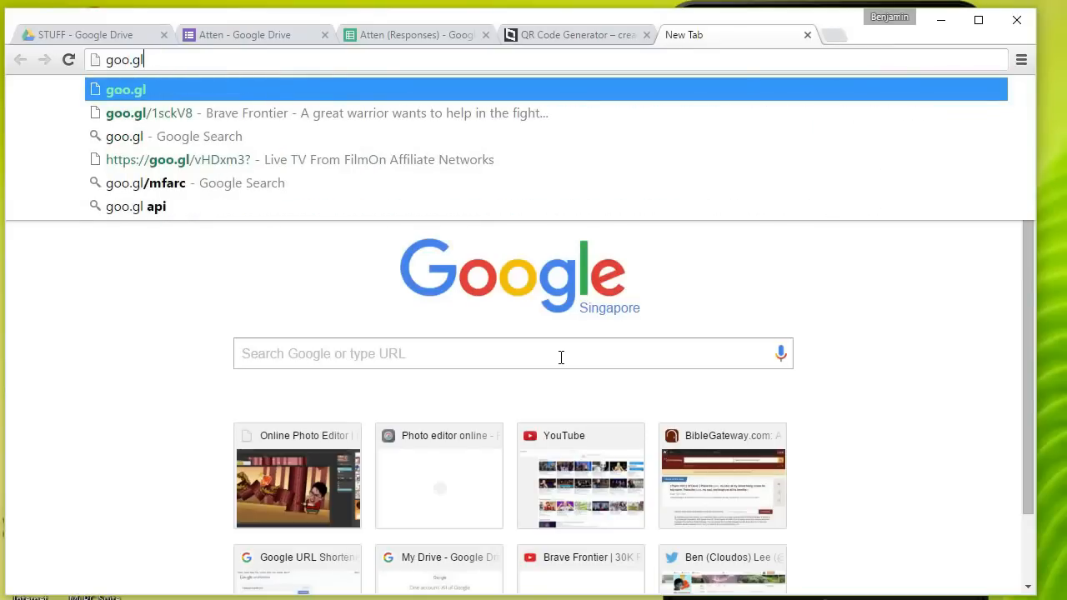
key(Return)
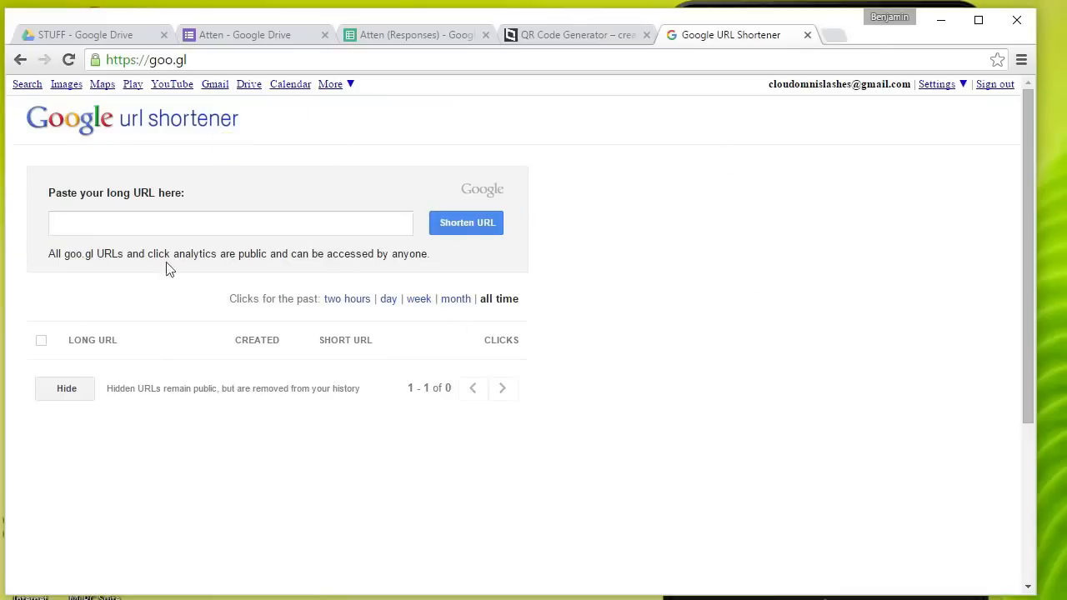
click(195, 221)
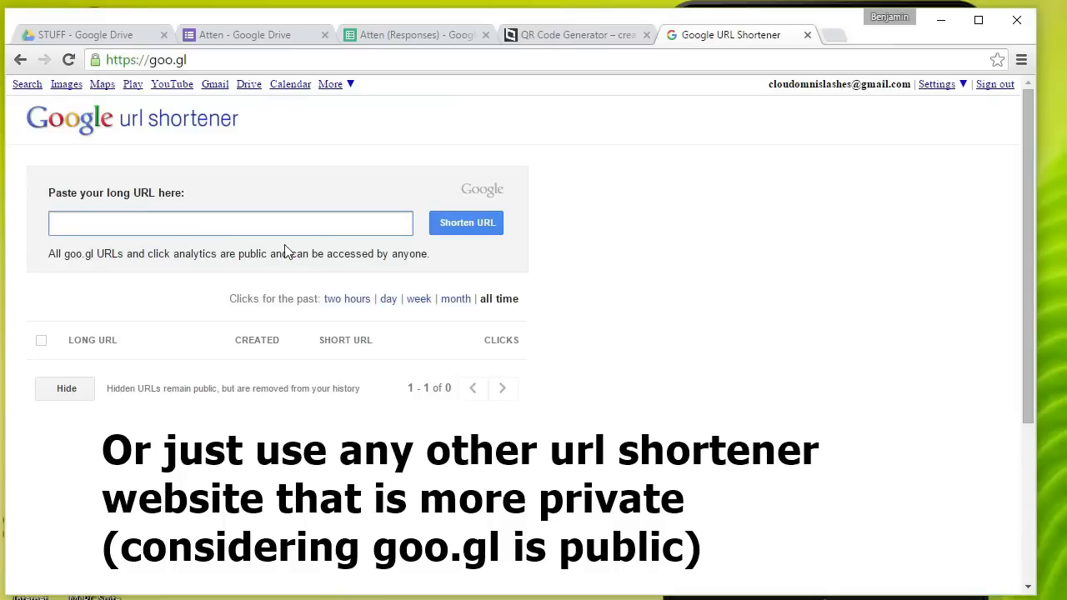
key(ctrl+v)
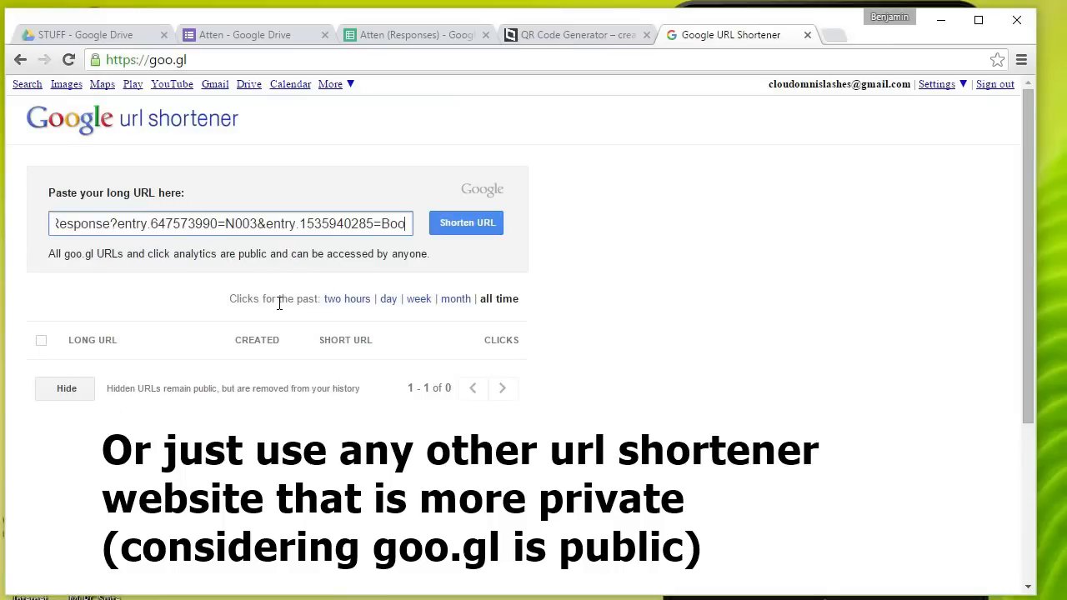
click(491, 224)
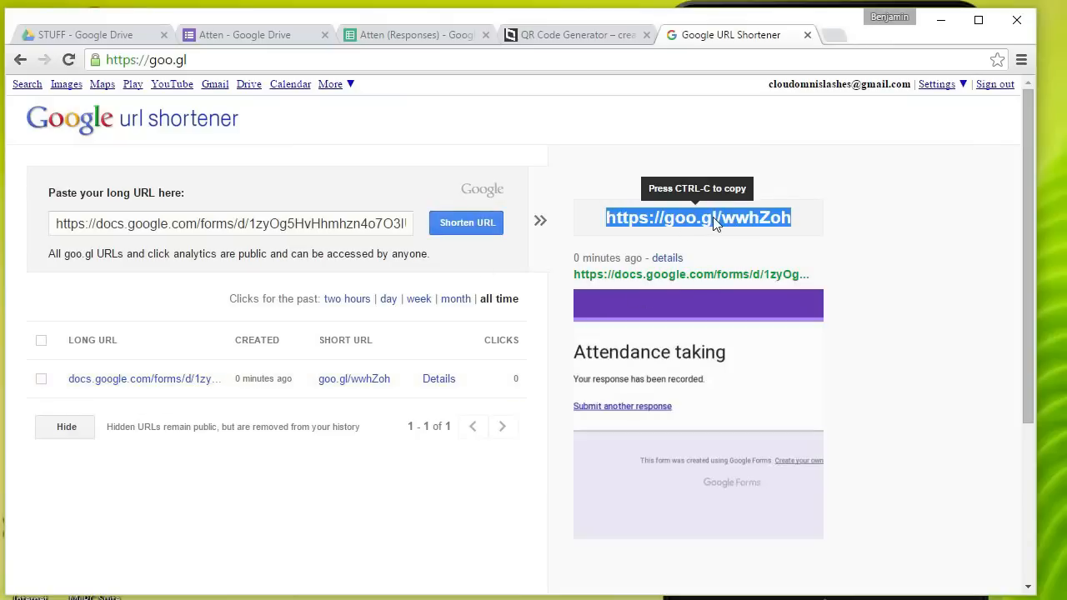
- Check the Atten form's response summary and the options available for its collected responses
key(ctrl+2)
click(467, 211)
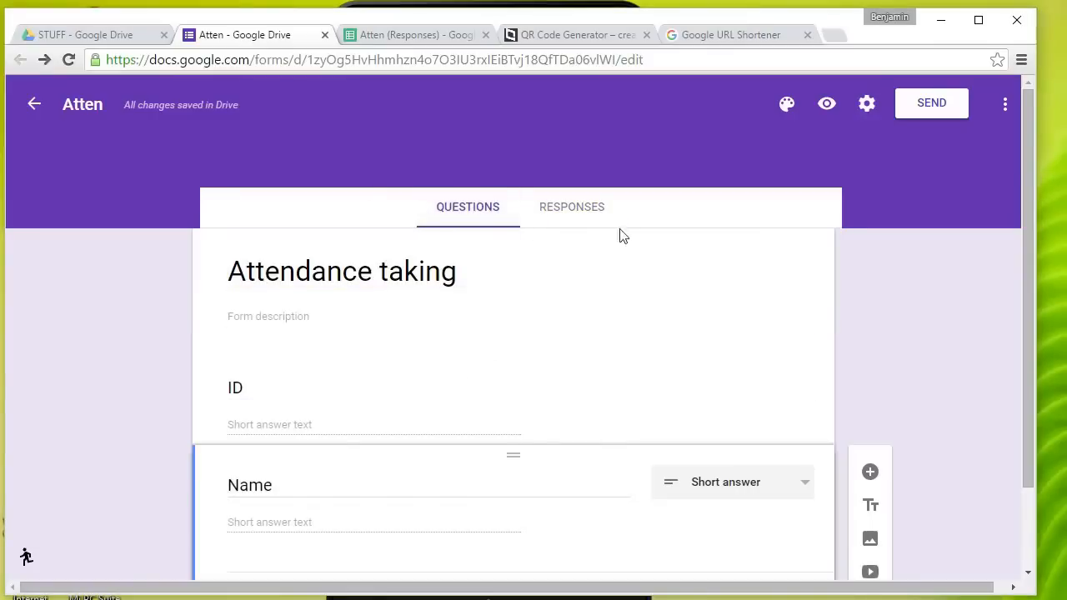
click(598, 213)
click(816, 256)
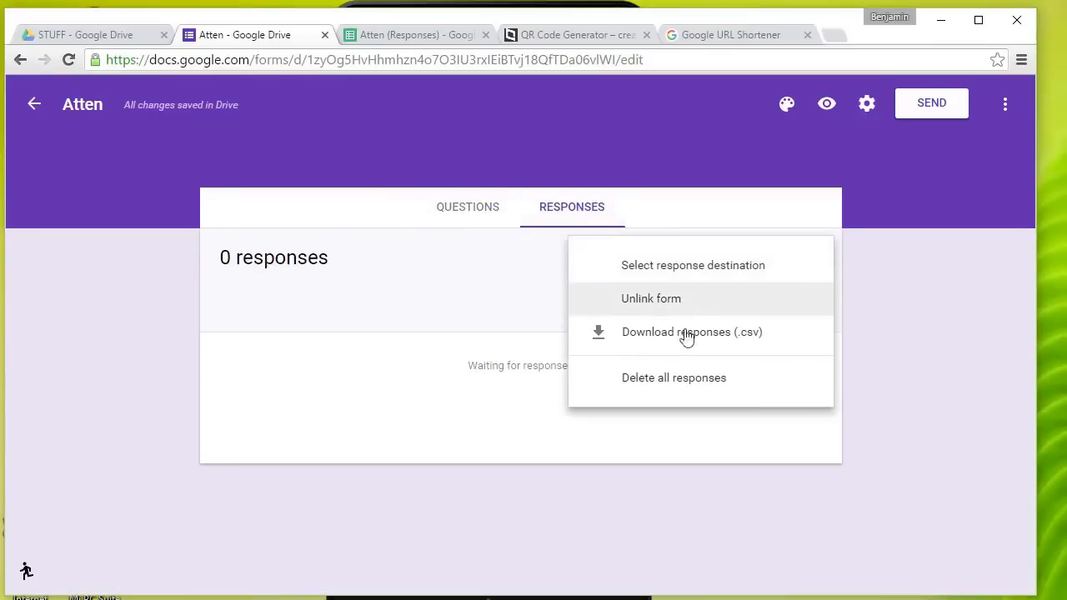
click(960, 400)
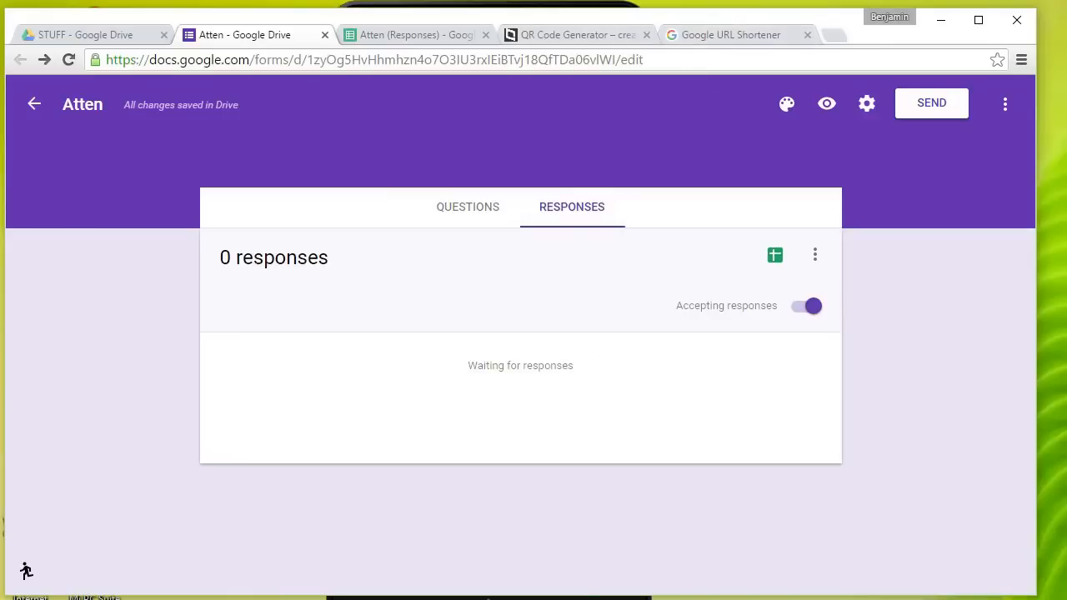
click(740, 35)
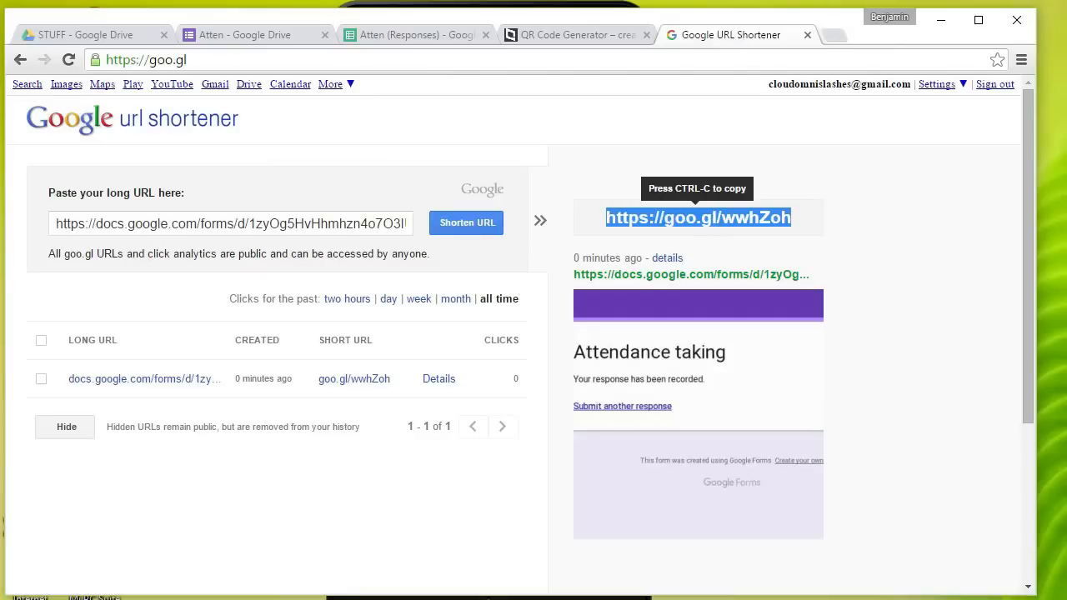
key(ctrl+c)
key(alt+Tab)
click(348, 389)
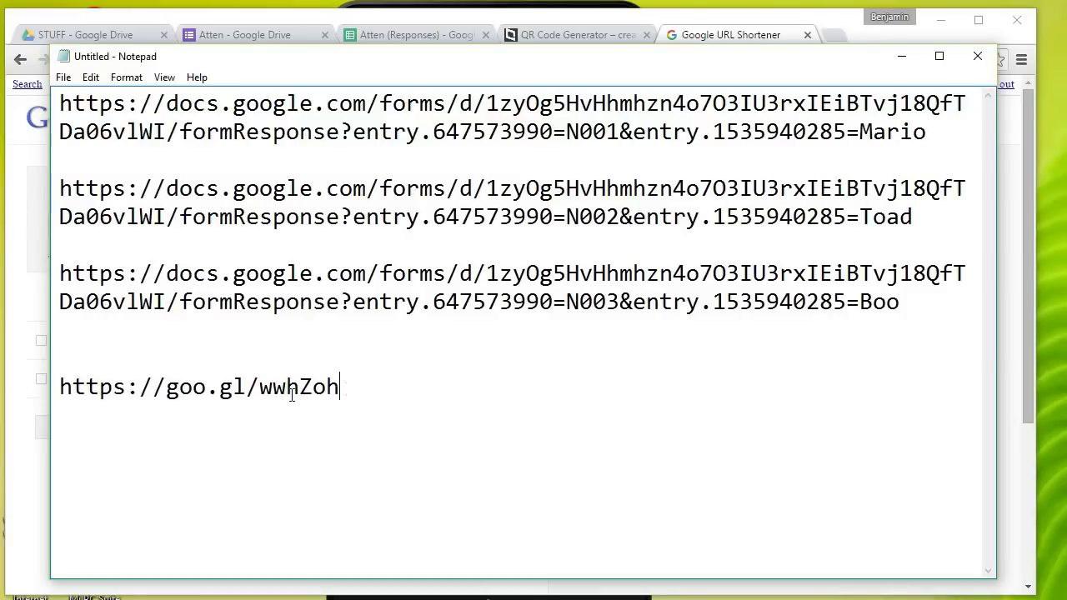
drag(368, 390, 47, 390)
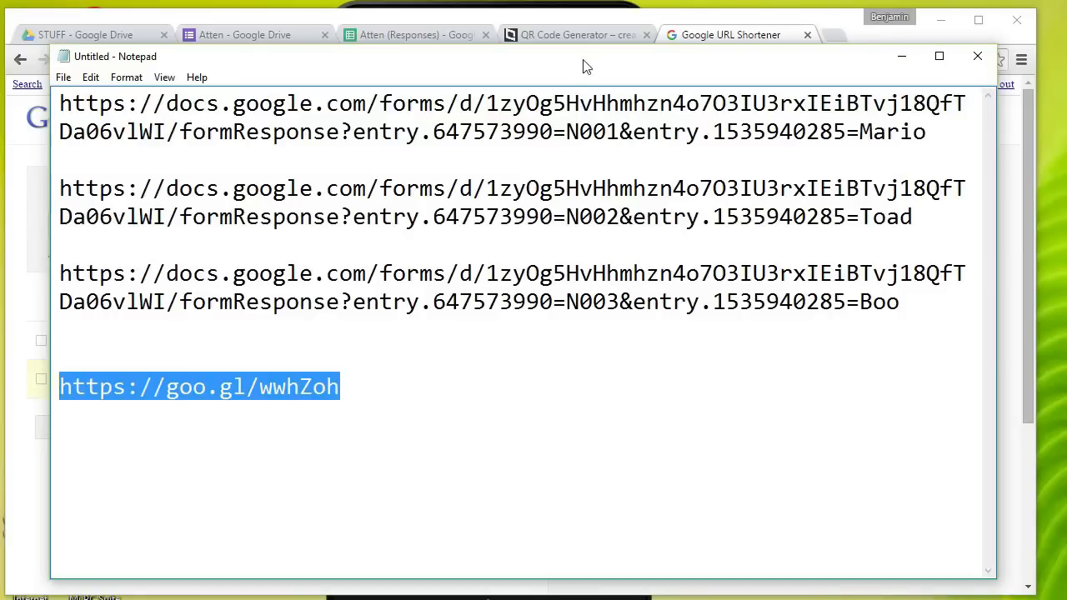
click(586, 38)
key(ctrl+a)
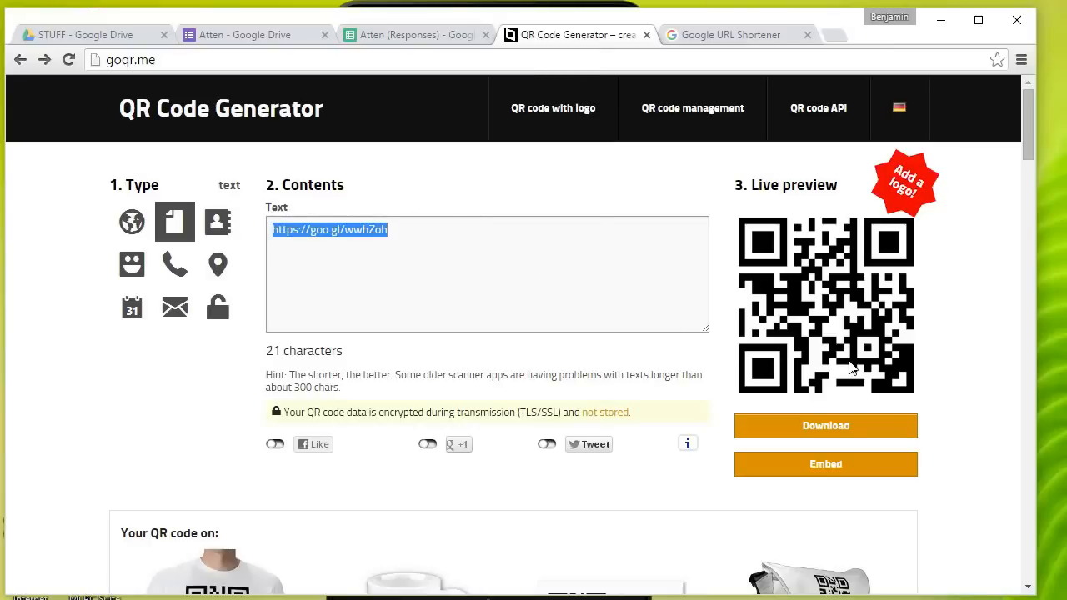
click(499, 253)
drag(513, 253, 126, 248)
- Switch to the mirrored phone screen, scan the short-link QR code with the phone's camera and continue to the scanned website
key(alt+Tab)
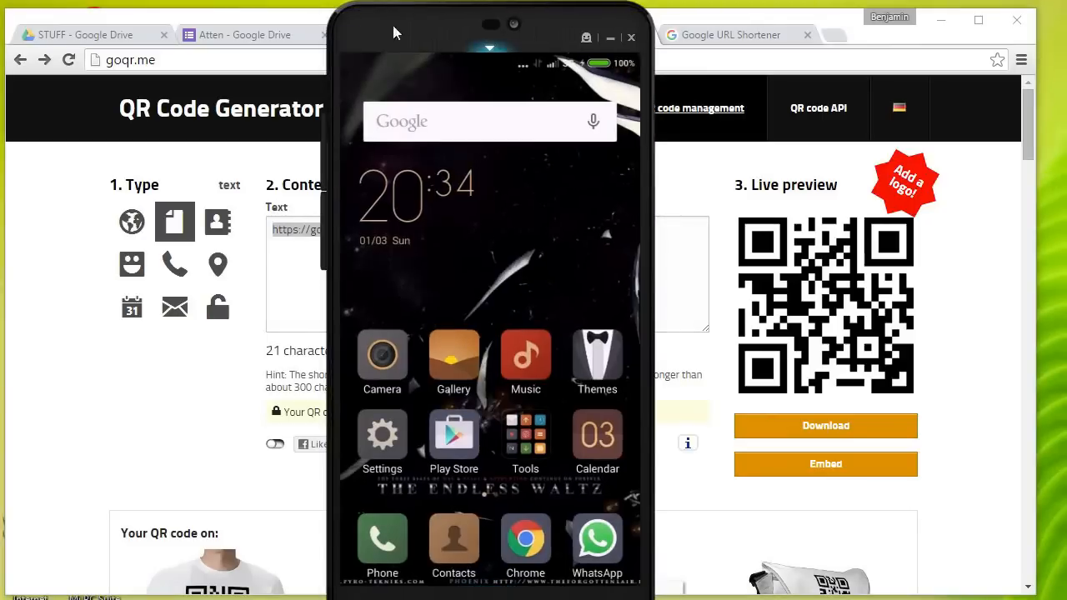
drag(461, 21, 827, 21)
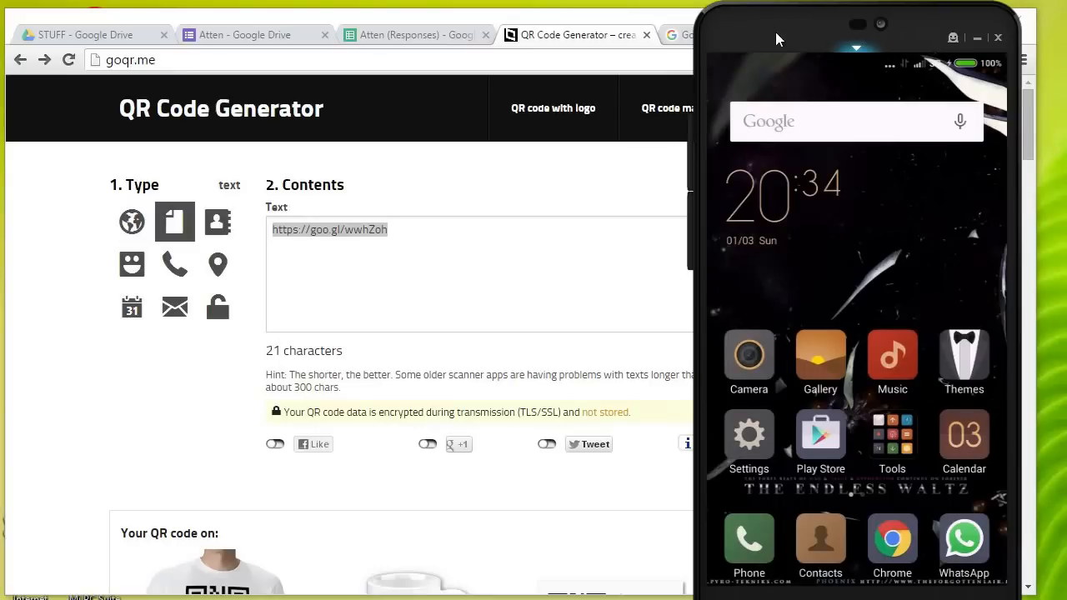
drag(775, 33, 427, 27)
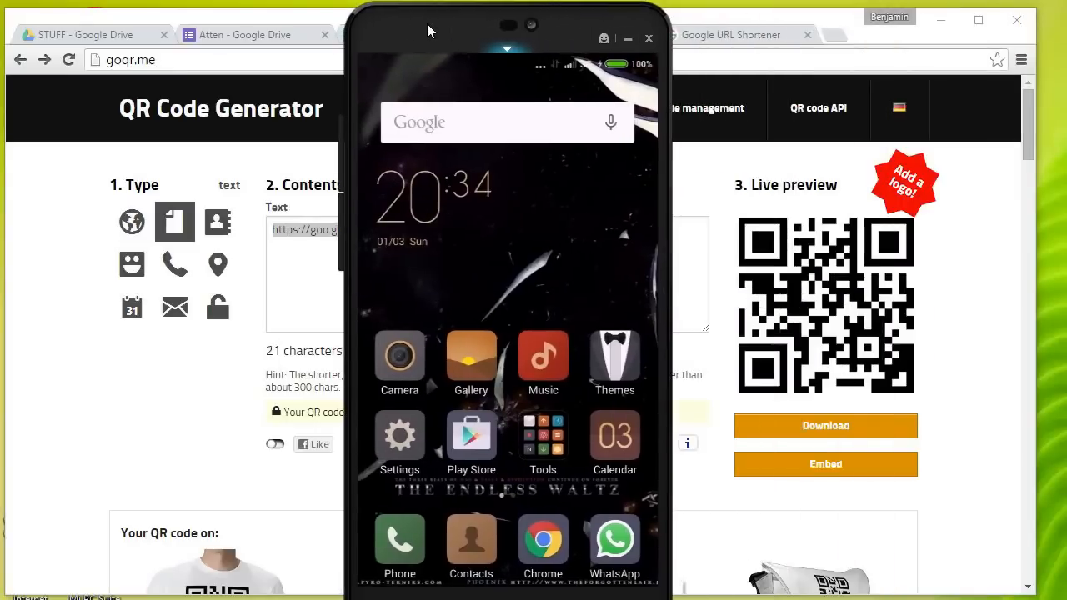
click(401, 357)
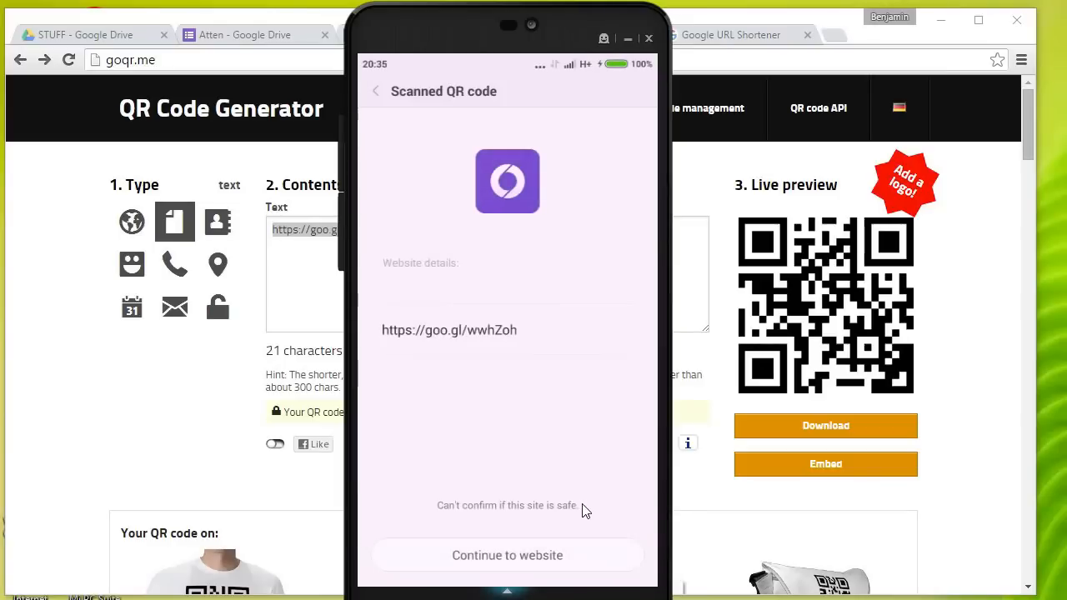
click(548, 556)
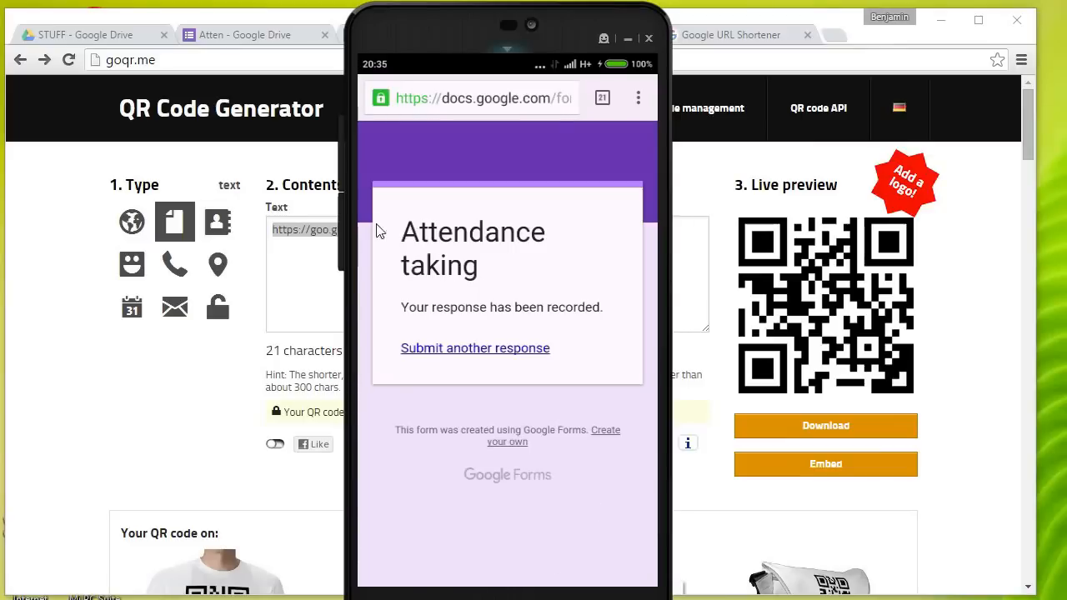
- Check the Atten form's responses for the ID and name submitted by the scanned QR code
click(730, 23)
click(244, 32)
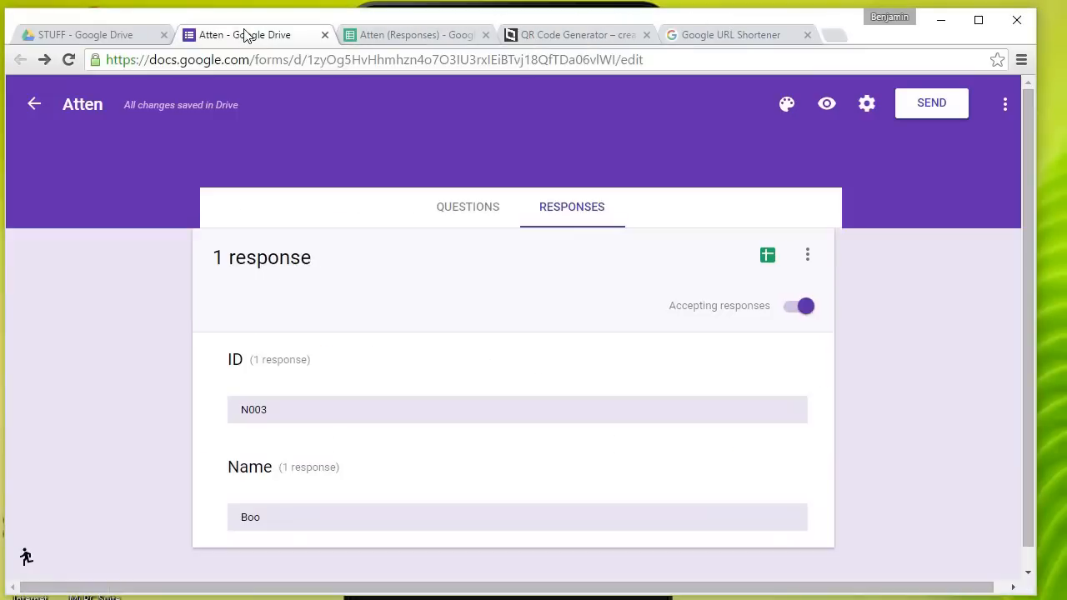
click(492, 209)
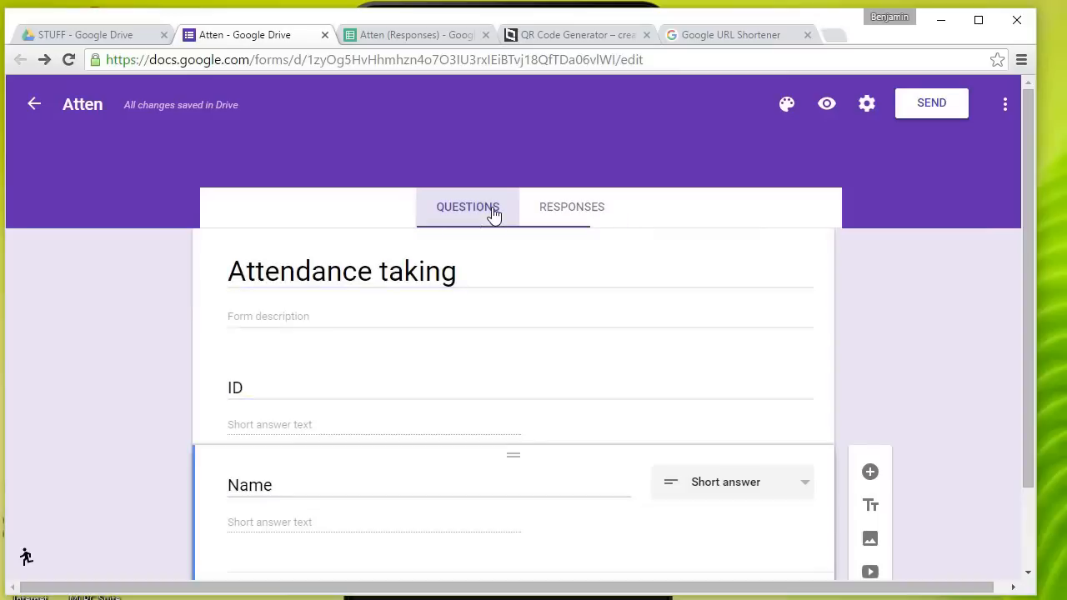
click(592, 210)
drag(271, 408, 227, 407)
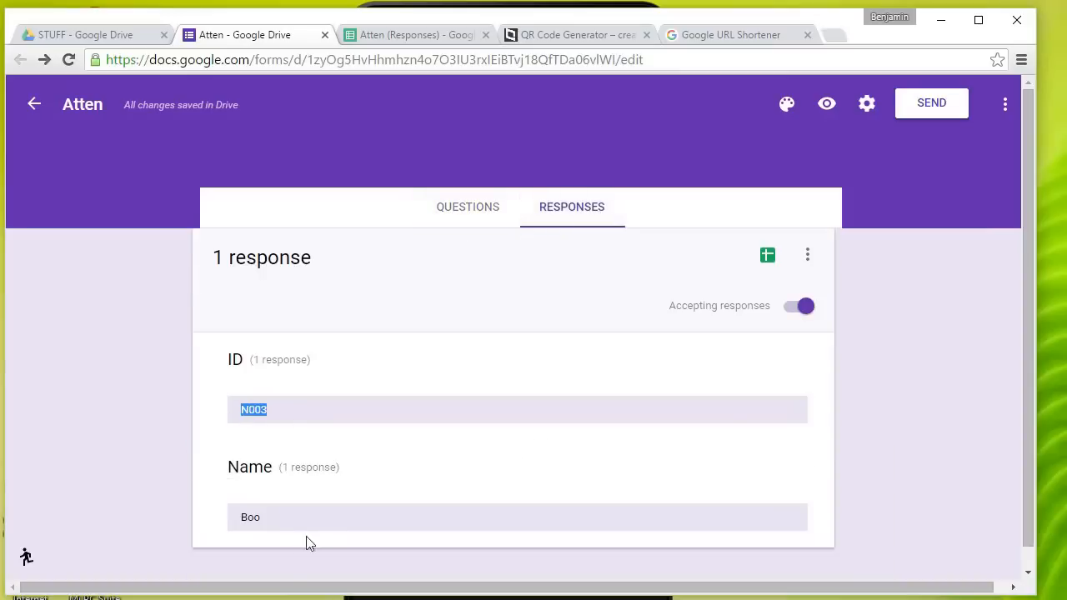
drag(270, 517, 222, 512)
- Review the timestamp, ID and name entries in rows 2 to 9 of the Atten (Responses) spreadsheet
click(589, 33)
click(707, 36)
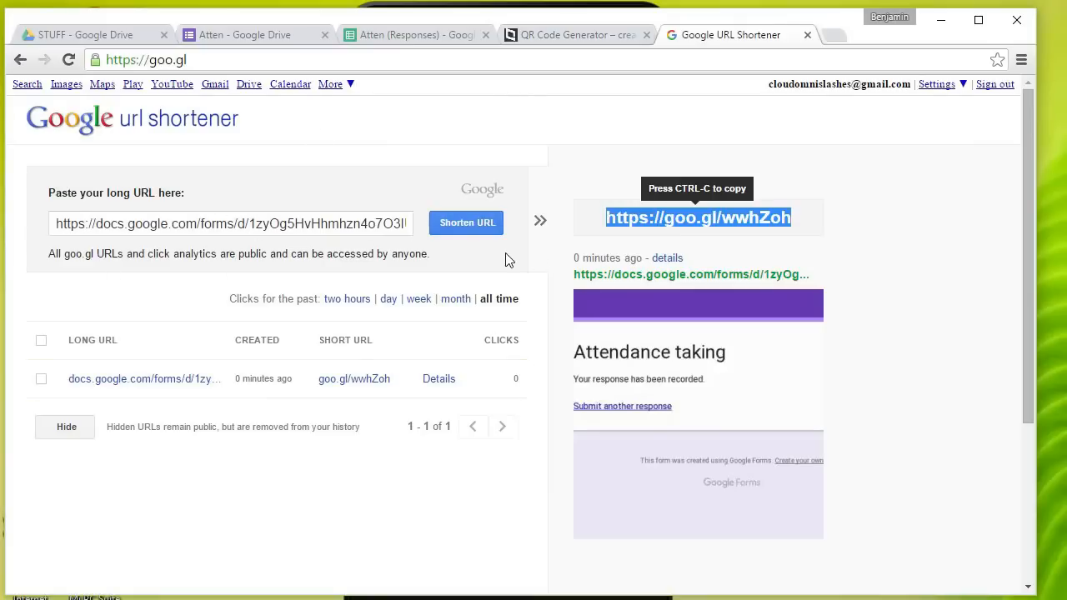
click(417, 36)
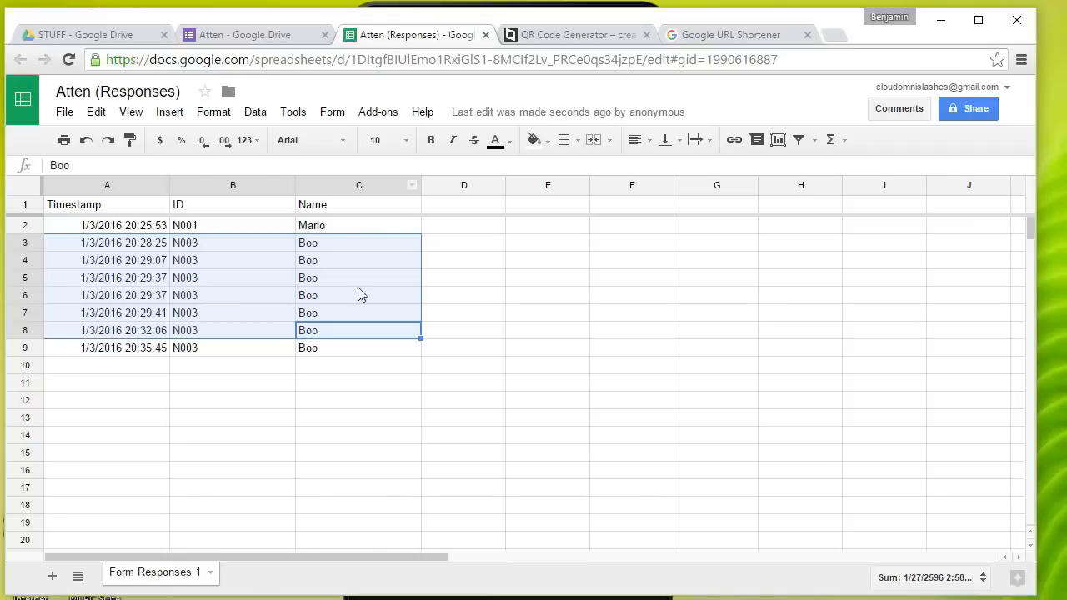
drag(125, 225, 375, 354)
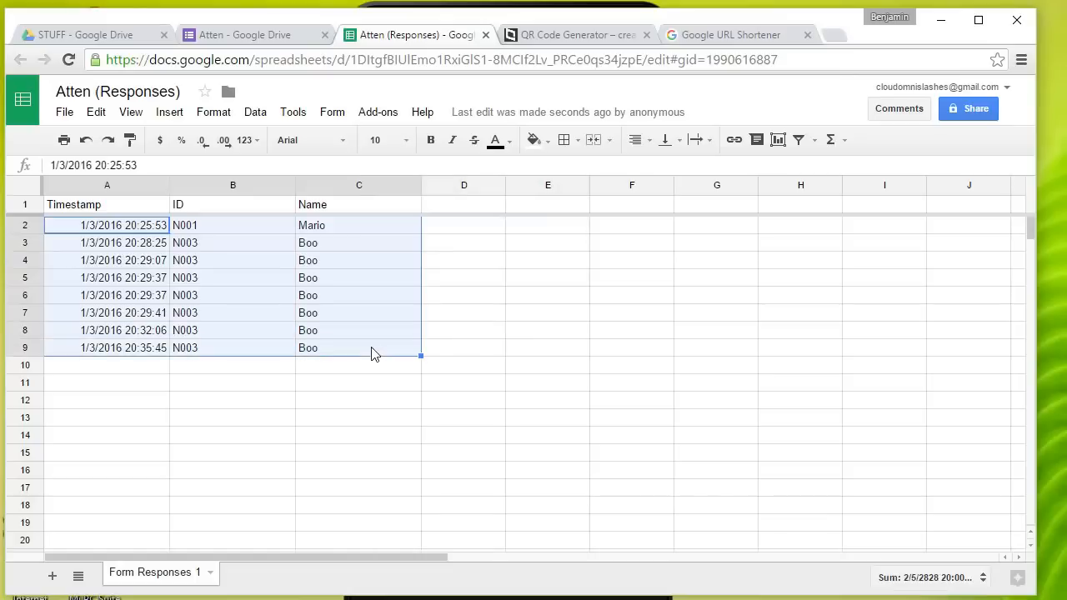
click(237, 47)
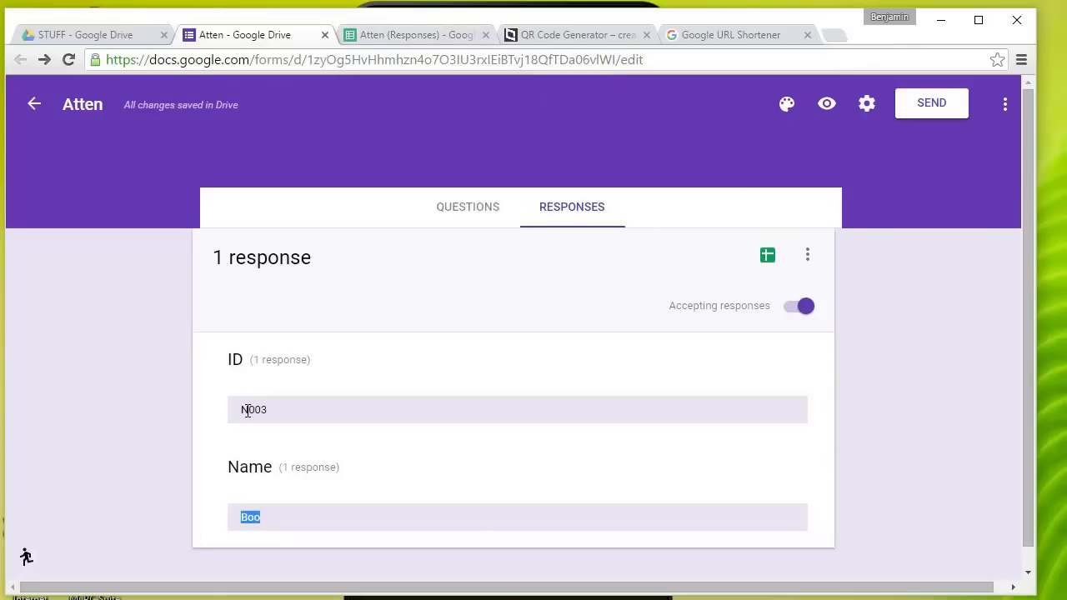
click(589, 38)
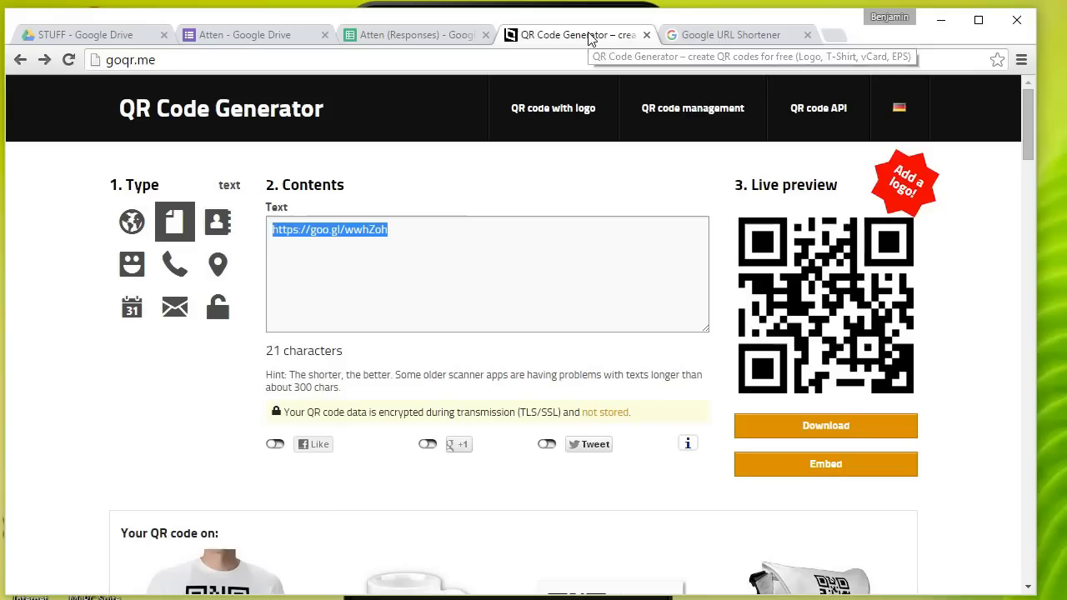
click(736, 40)
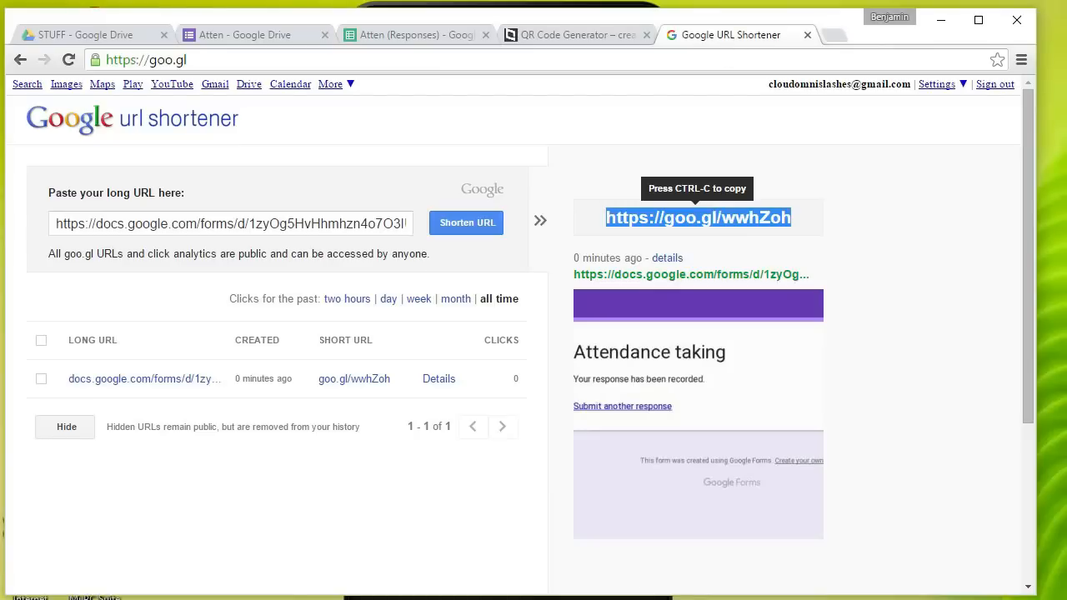
- Copy the formResponse link for N002 Toad from Notepad and shorten it in Google URL Shortener
key(alt+Tab)
drag(925, 221, 46, 198)
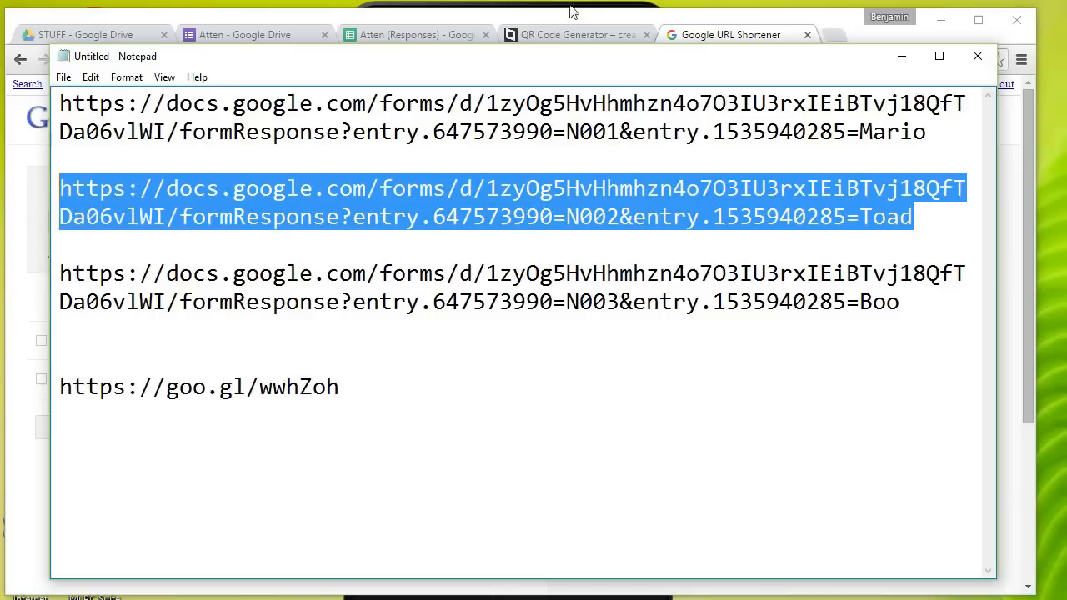
click(574, 35)
drag(514, 277, 552, 242)
click(711, 41)
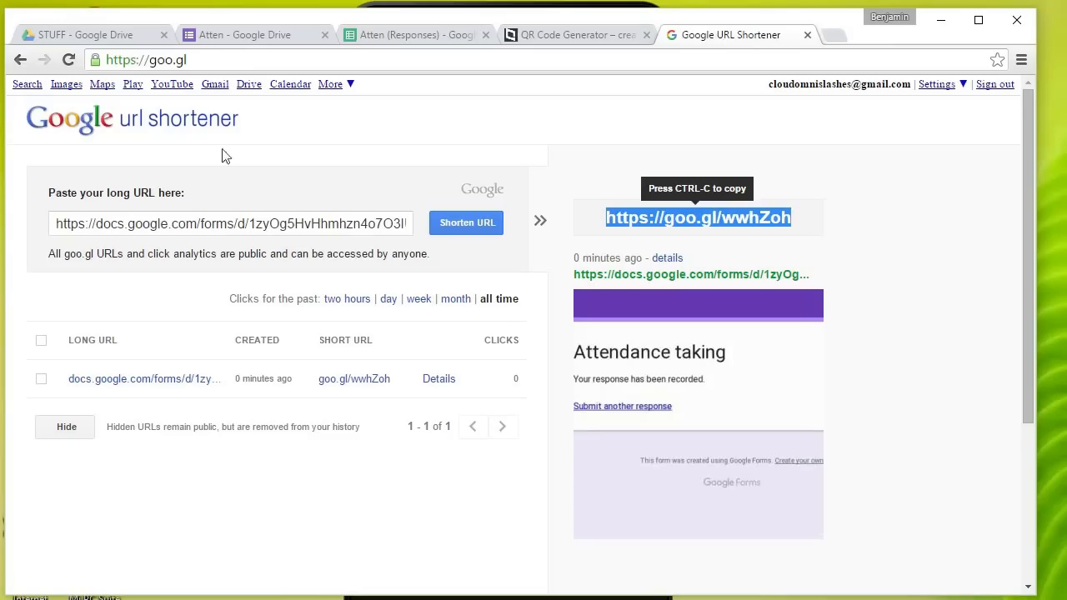
click(394, 231)
key(ctrl+a)
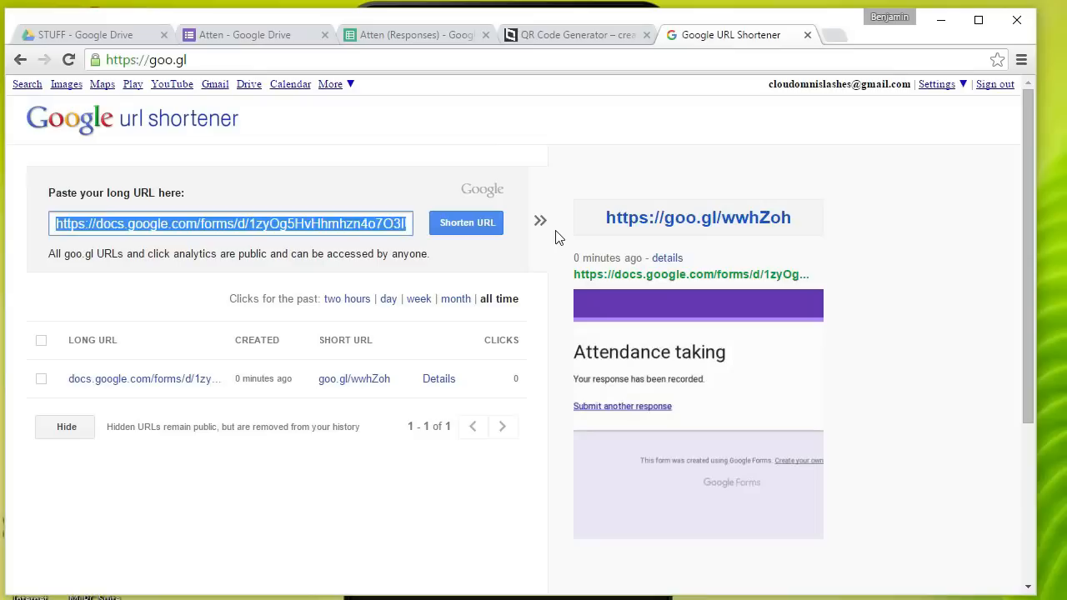
key(ctrl+v)
click(476, 224)
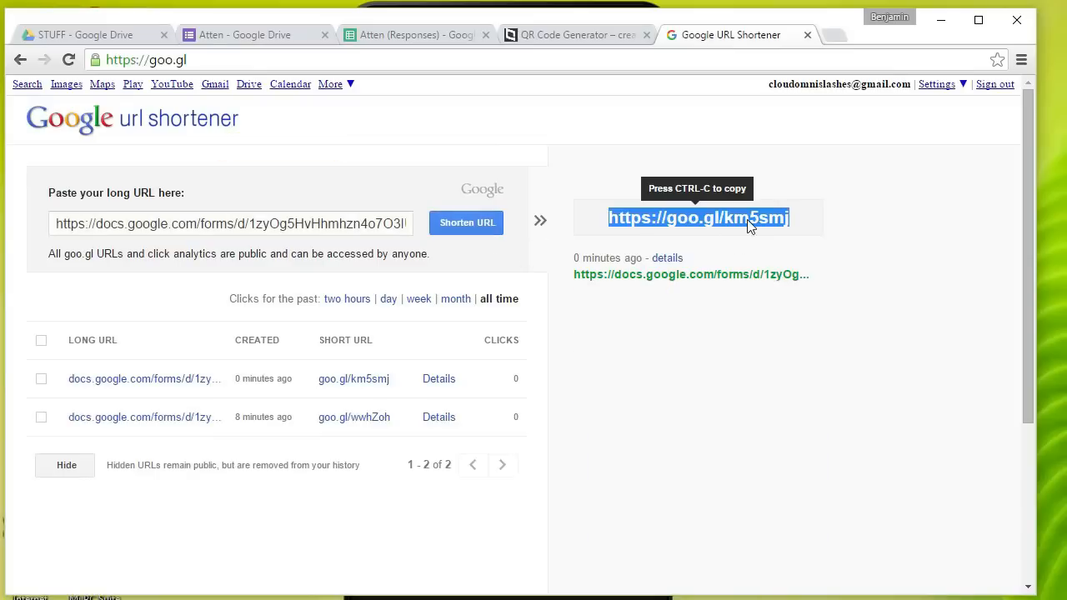
click(586, 30)
drag(518, 286, 38, 257)
text(https://goo.gl/km5smj)
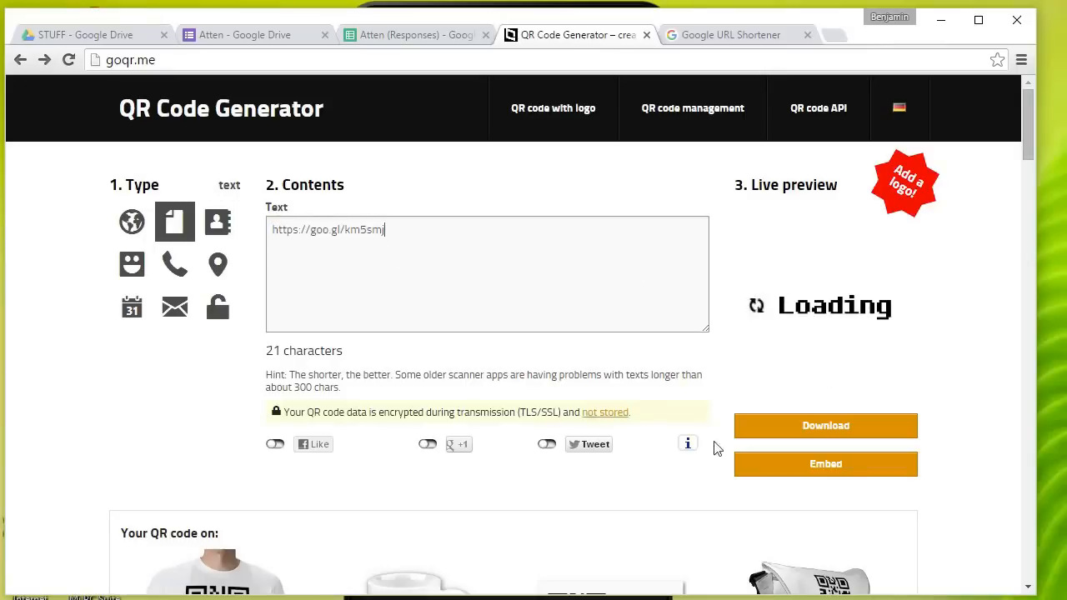
- Check the Atten form's ID and name responses and the Atten (Responses) spreadsheet for entries made before scanning the new QR code
click(276, 39)
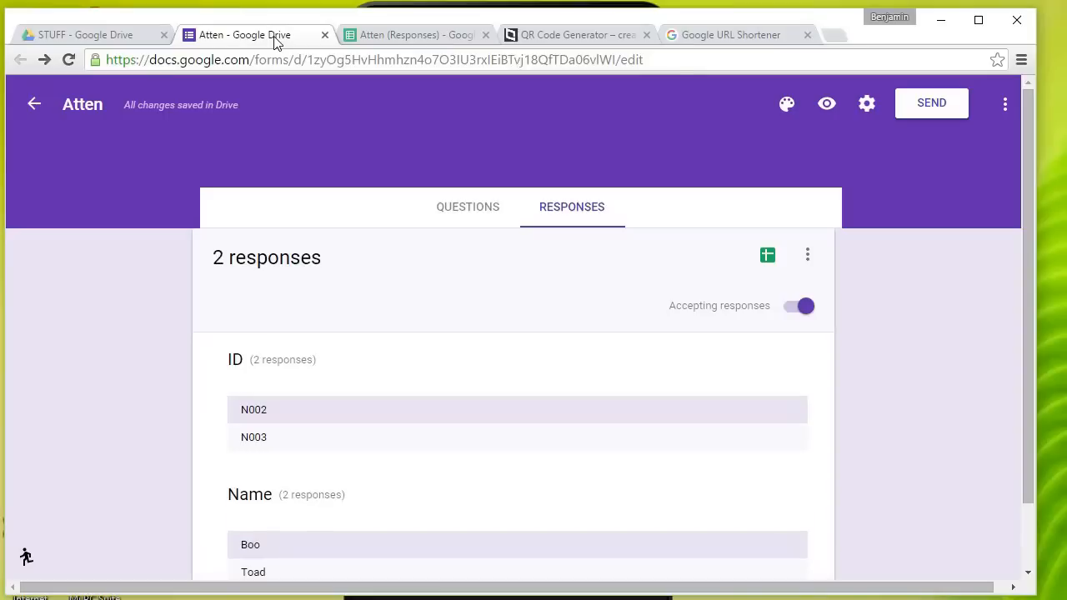
scroll(398, 438, down, 1)
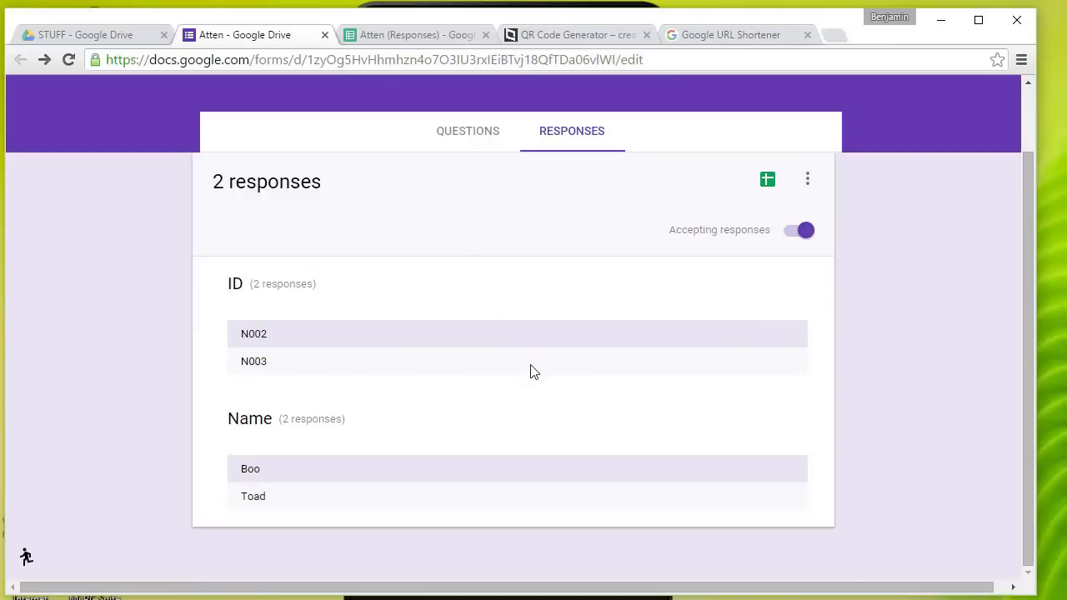
click(807, 179)
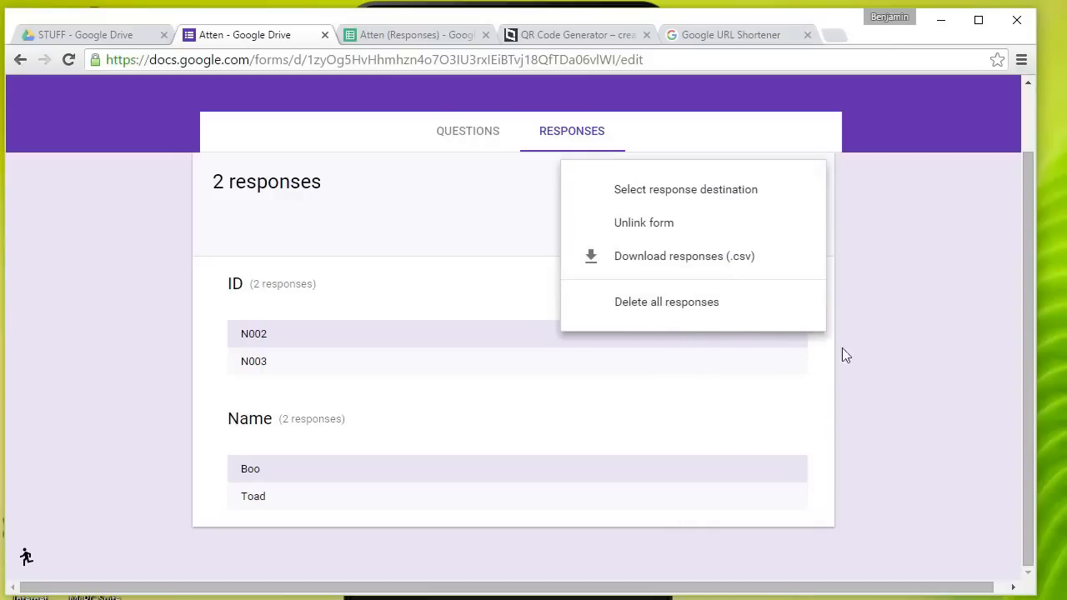
scroll(922, 247, up, 1)
click(723, 35)
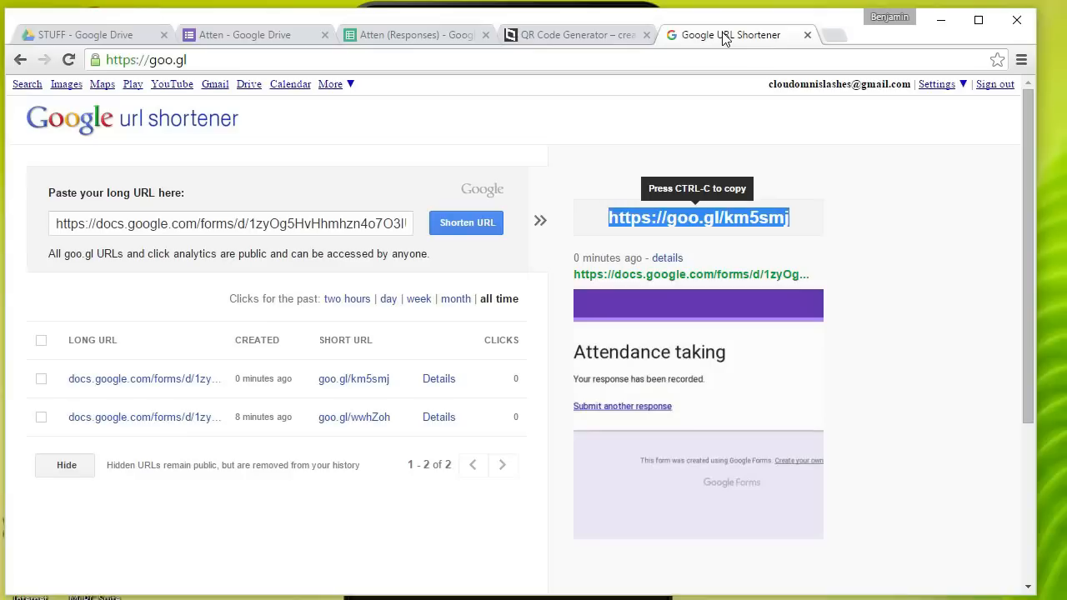
click(396, 37)
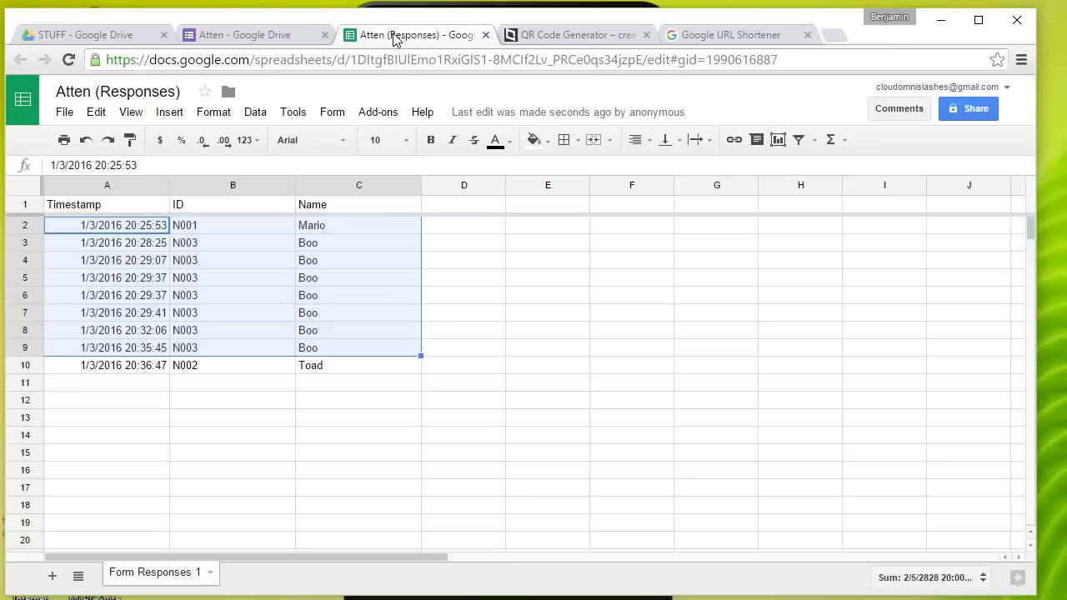
click(701, 40)
click(560, 33)
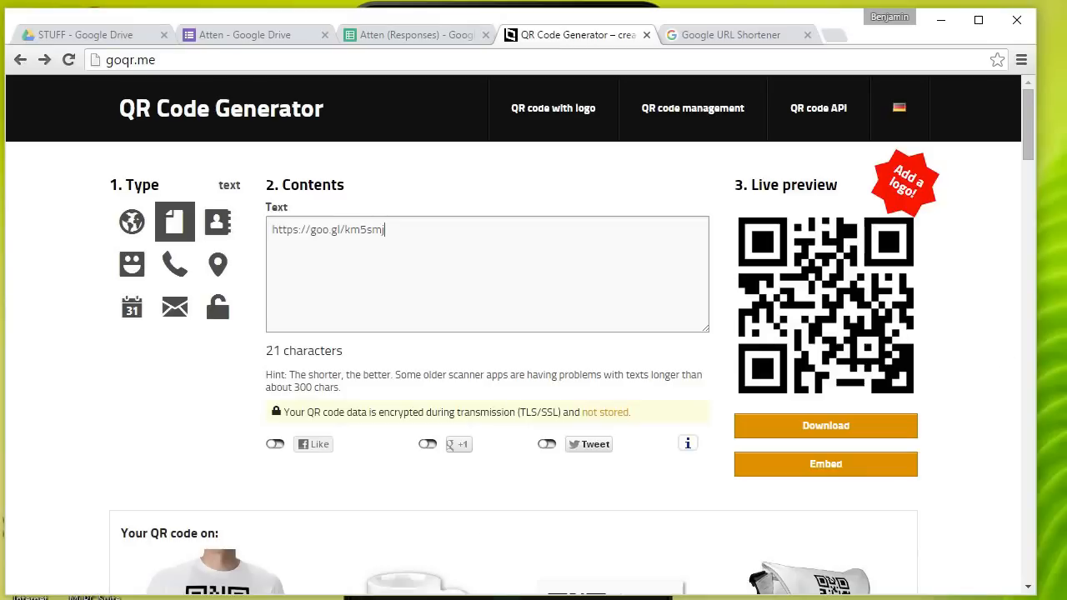
key(alt+Tab)
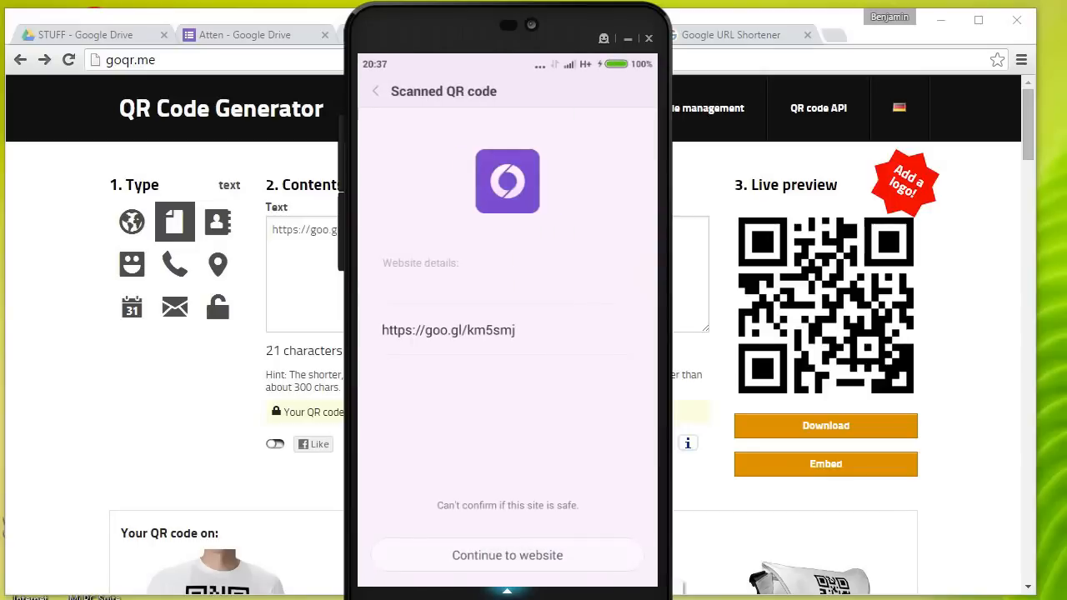
mouse_move(399, 8)
mouse_down()
mouse_move(615, 10)
mouse_move(418, 12)
mouse_up()
click(484, 554)
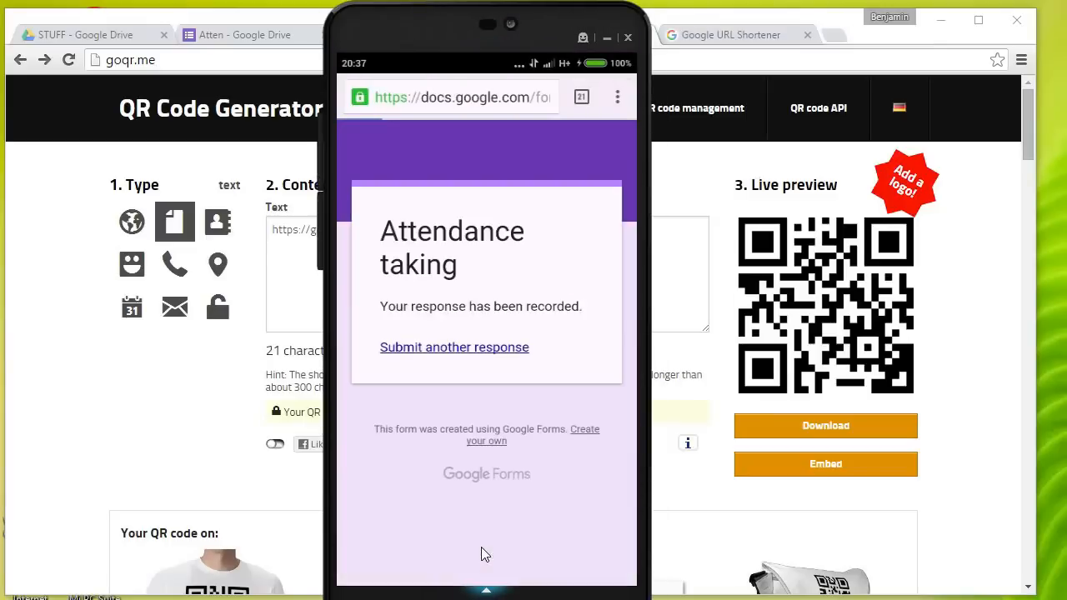
- Examine the Atten form's response list for repeated N002 entries and look through the response options
click(243, 37)
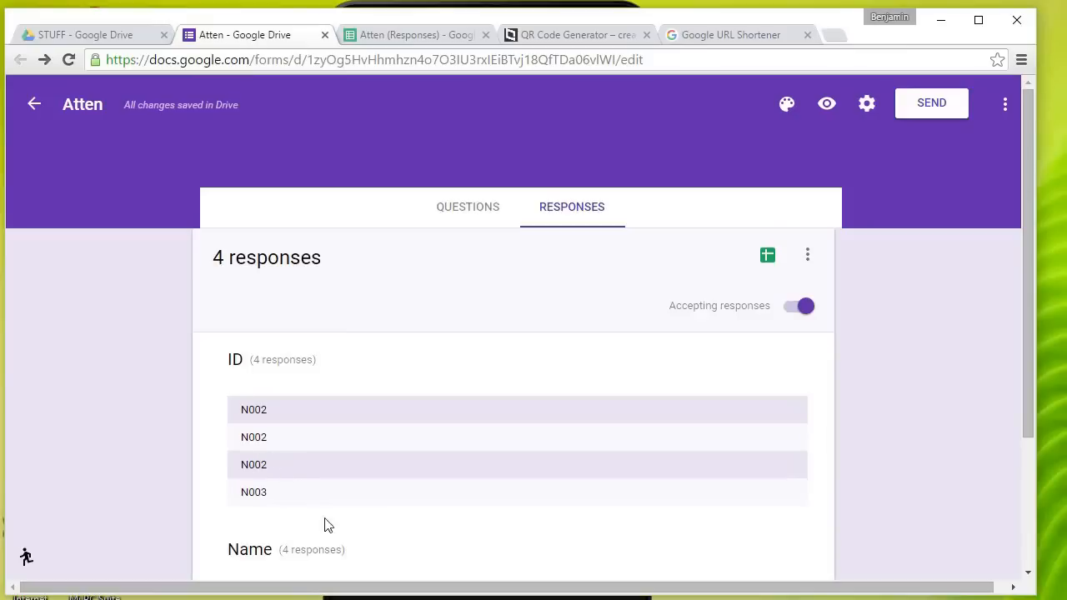
drag(270, 451, 214, 385)
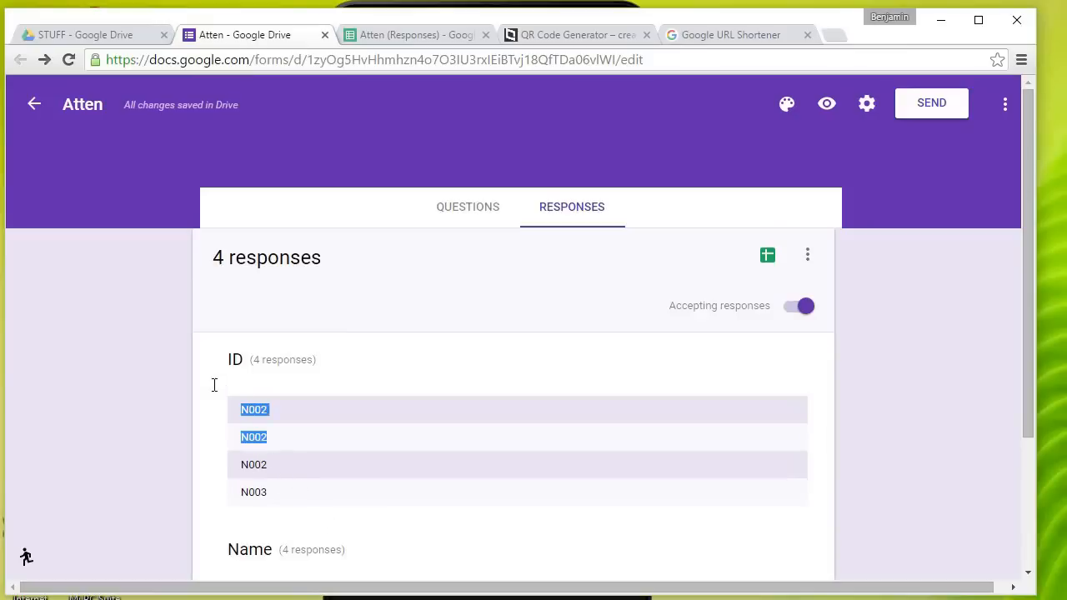
click(798, 417)
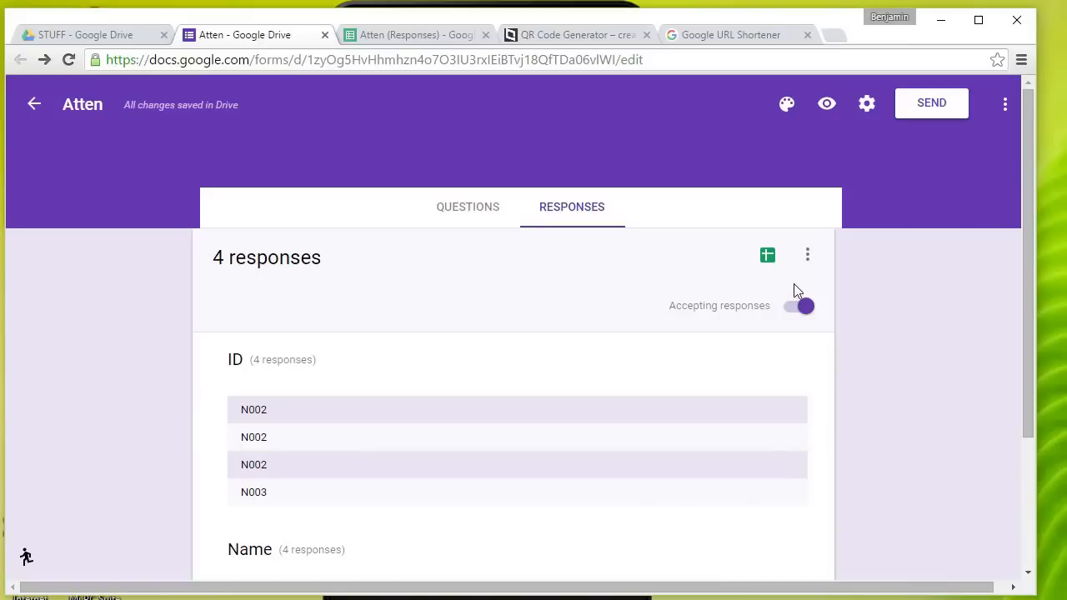
click(807, 255)
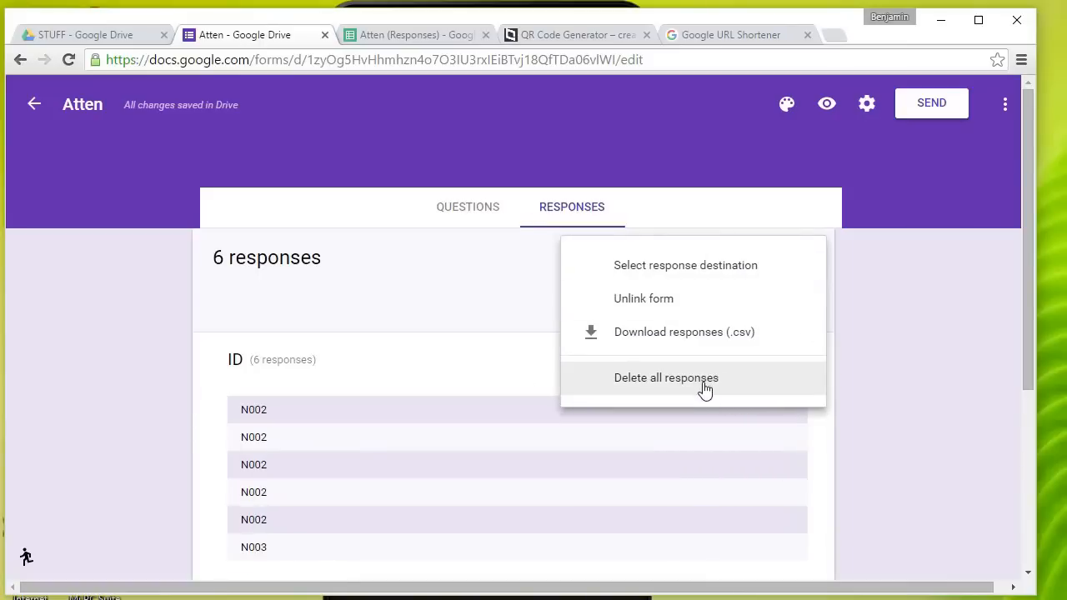
click(881, 352)
click(567, 35)
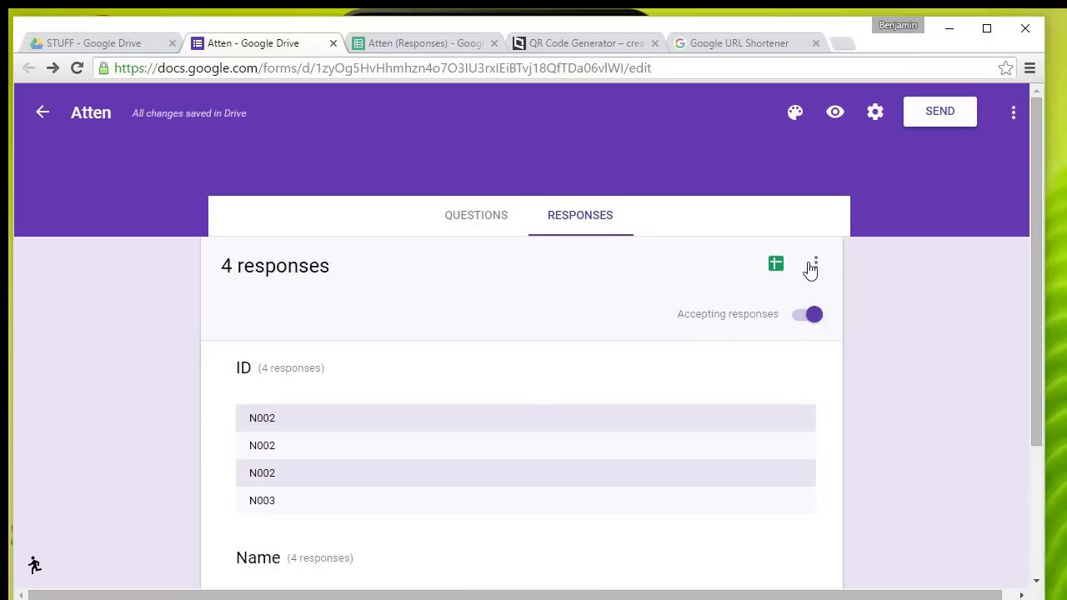
click(820, 268)
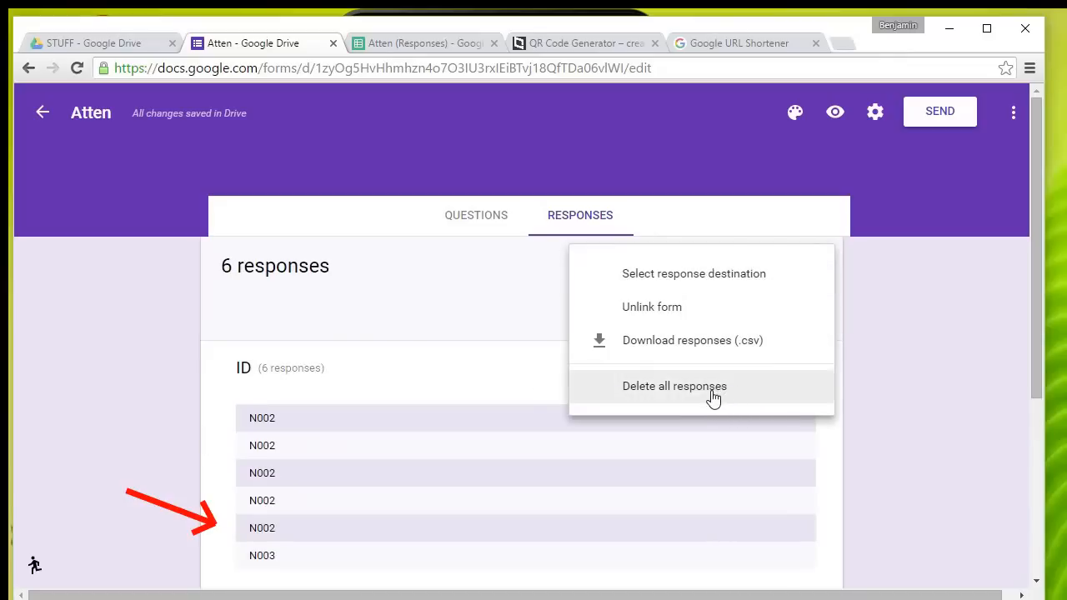
click(558, 44)
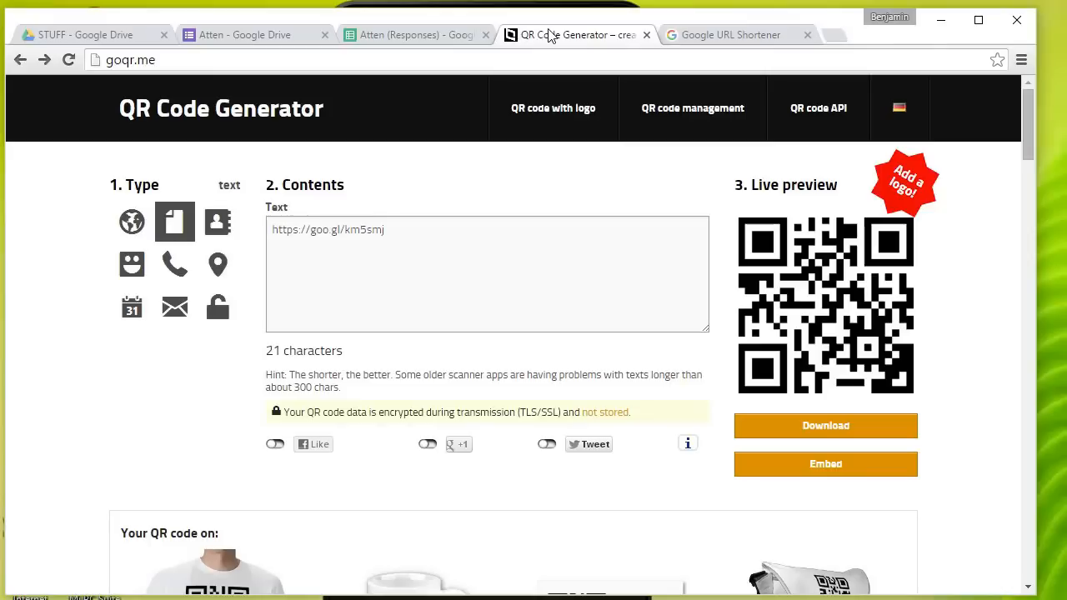
- Close the Google URL Shortener page and check the Atten (Responses) spreadsheet for added Toad entries
click(742, 35)
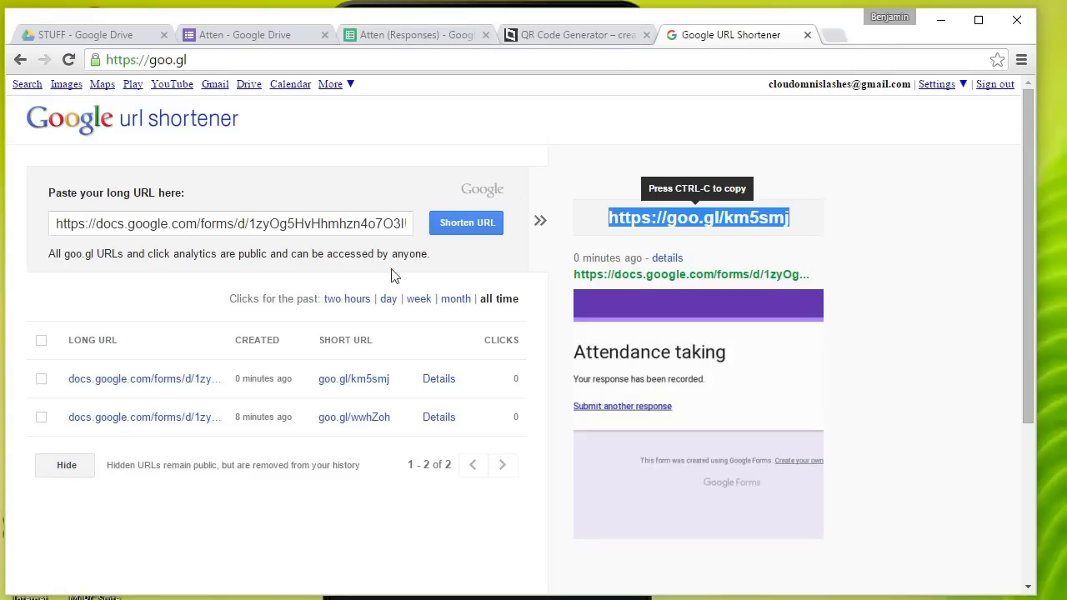
click(807, 35)
click(417, 37)
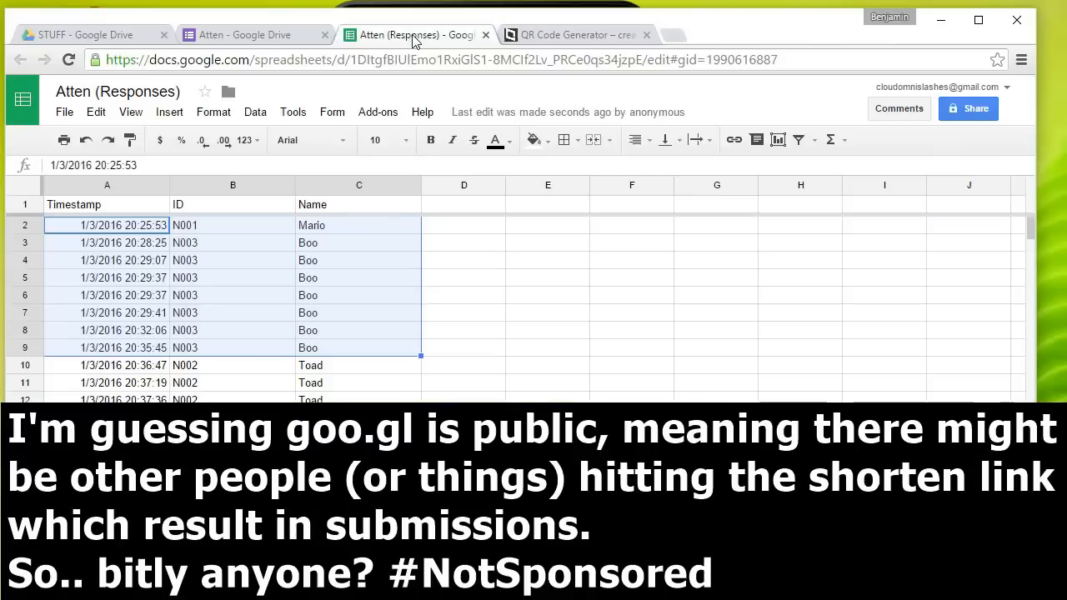
- Delete all responses stored in the Atten form and confirm the deletion
click(265, 41)
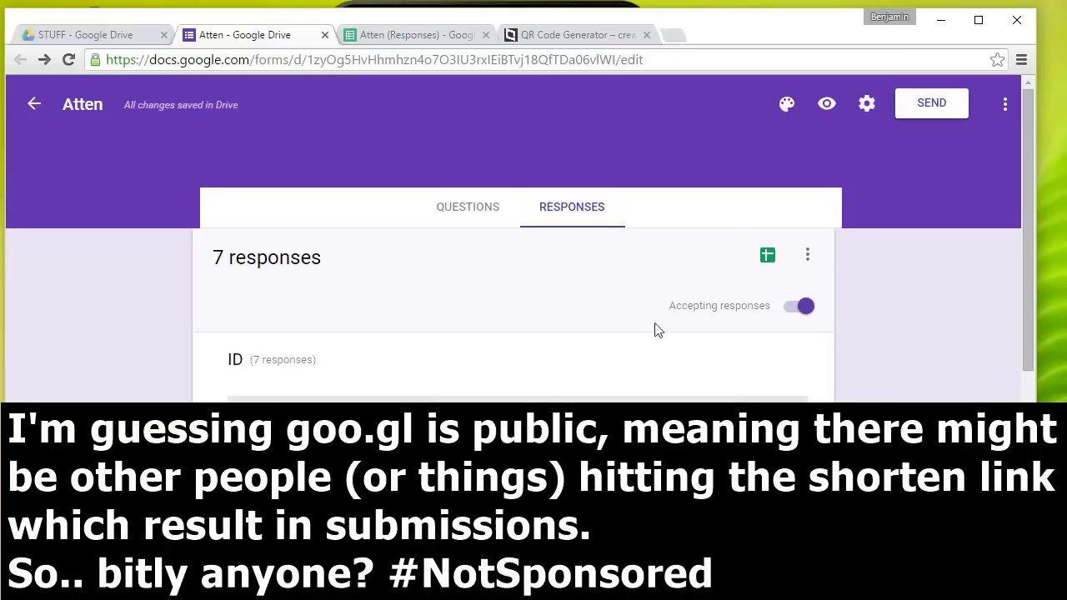
click(820, 265)
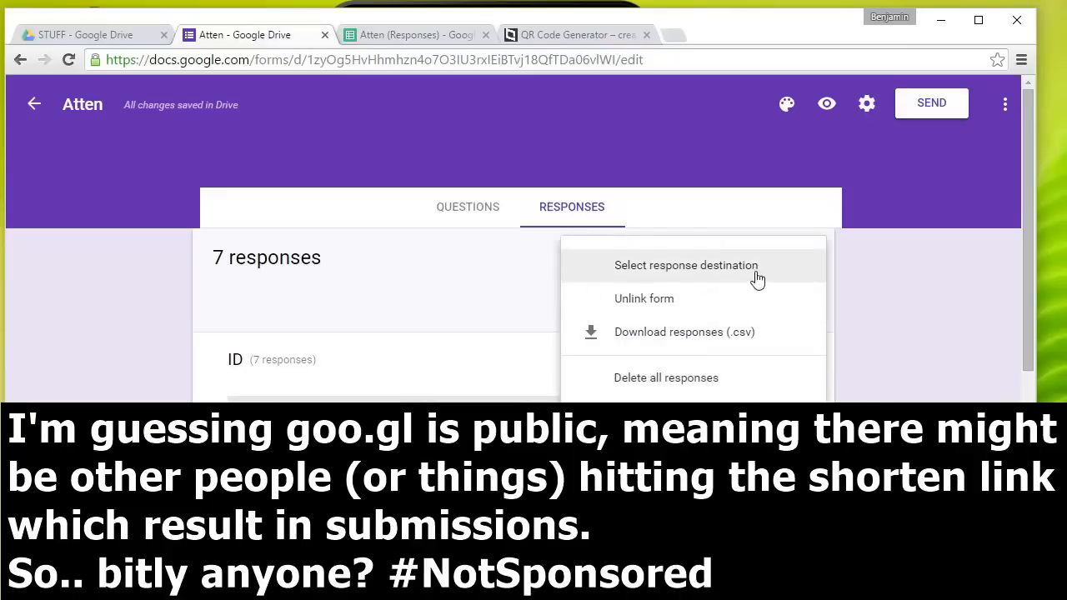
click(772, 377)
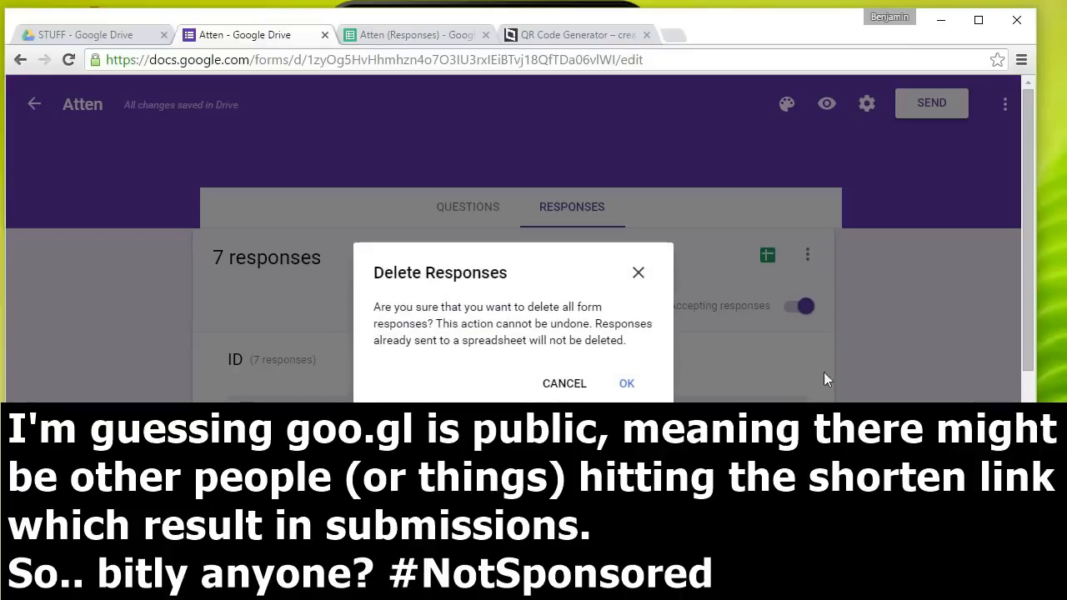
click(627, 383)
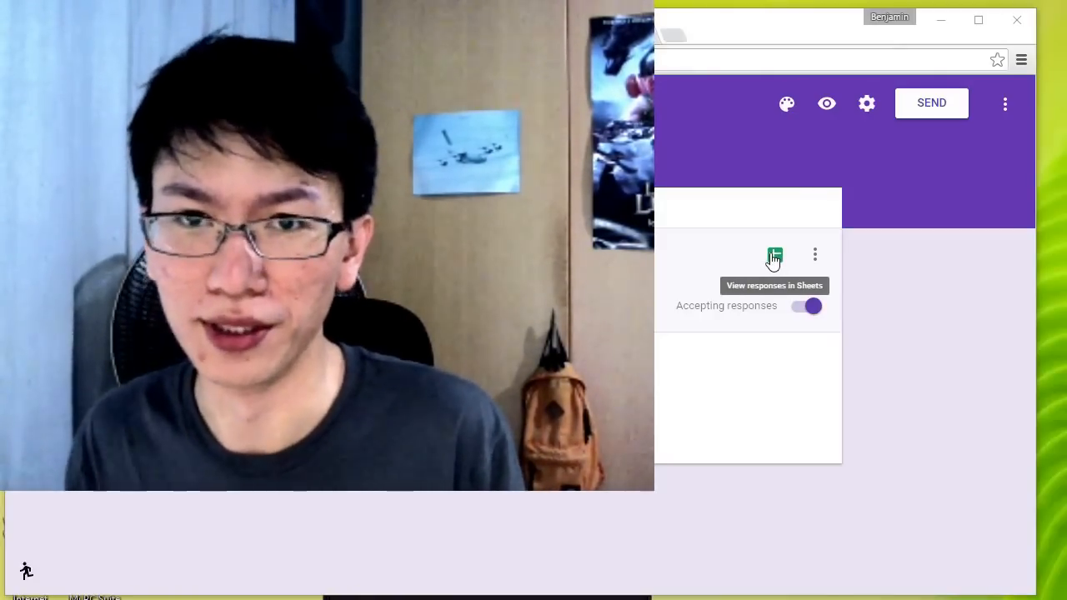
- Unlink the Atten form from its response spreadsheet
click(816, 260)
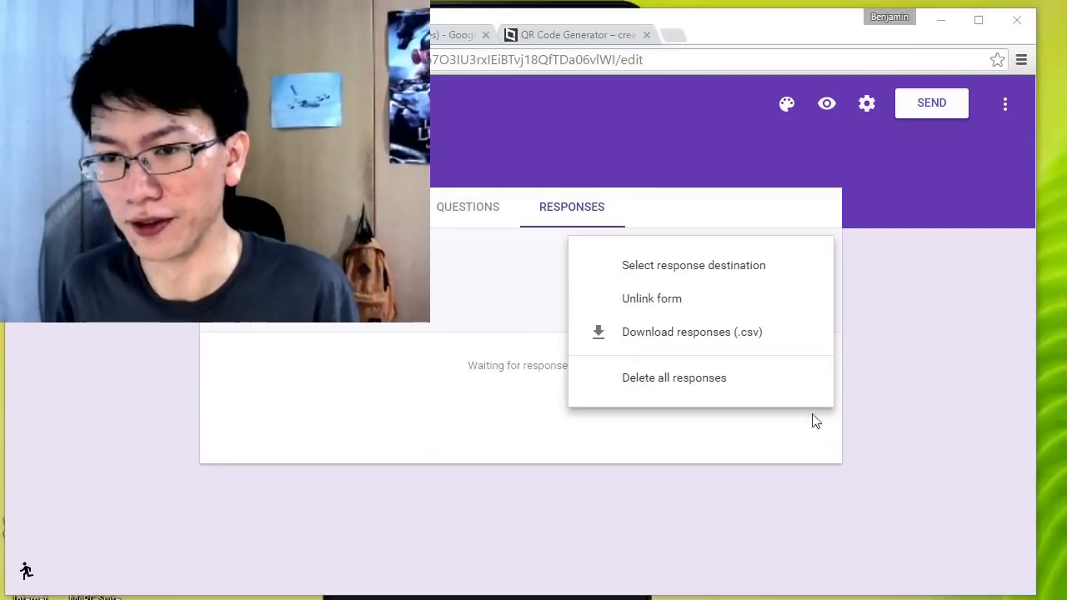
click(815, 421)
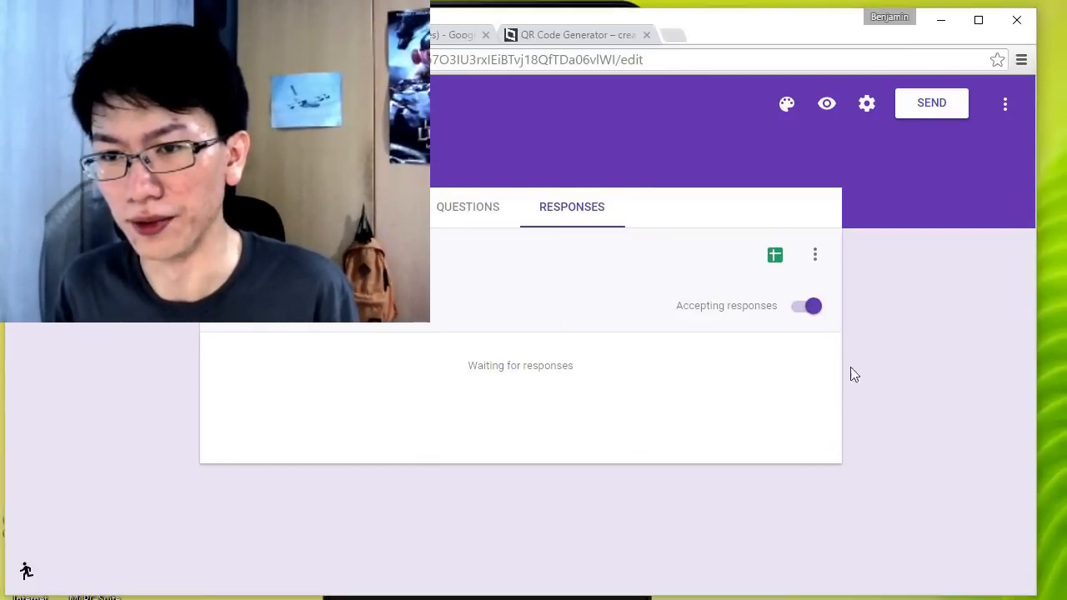
click(815, 263)
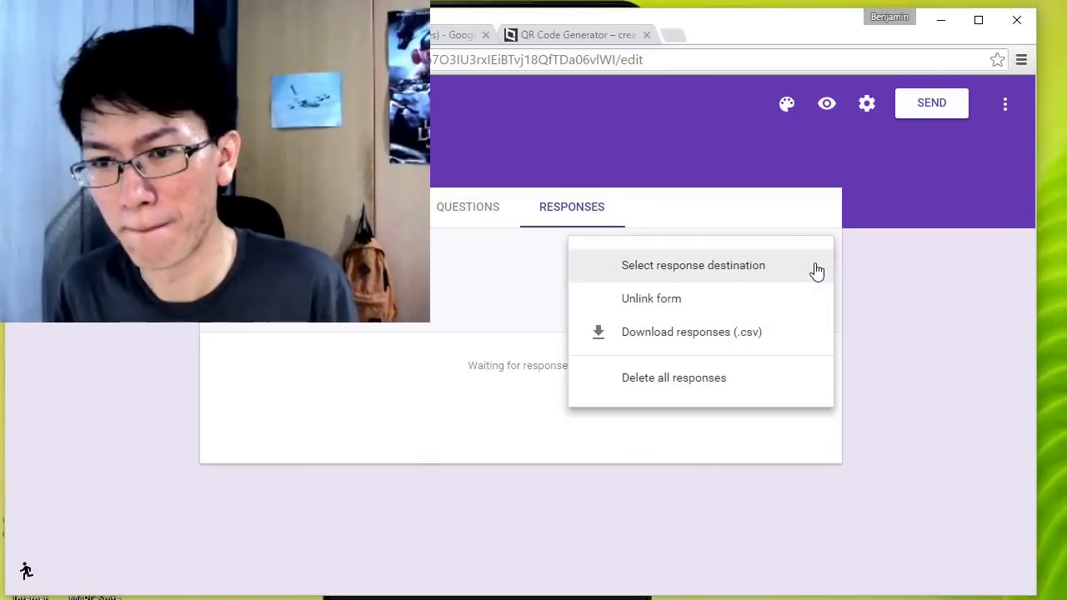
click(683, 301)
click(640, 333)
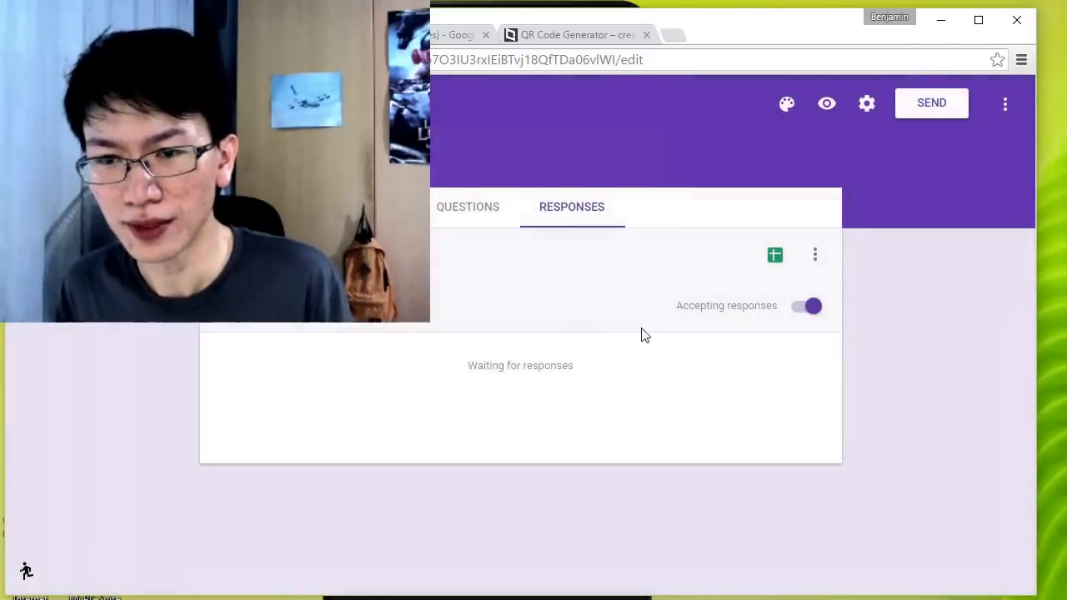
click(774, 258)
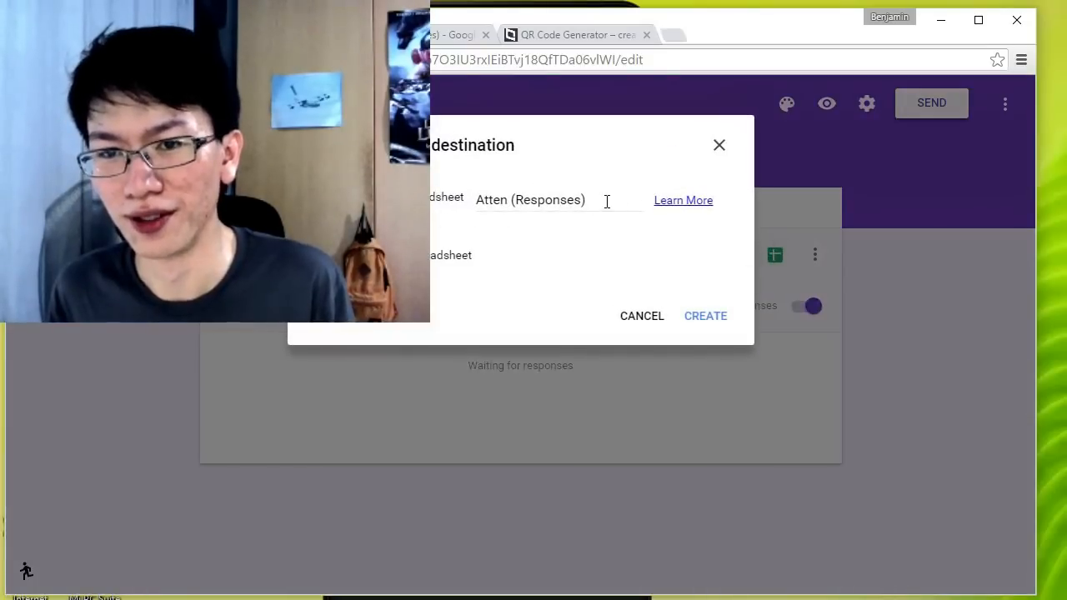
drag(607, 200, 458, 205)
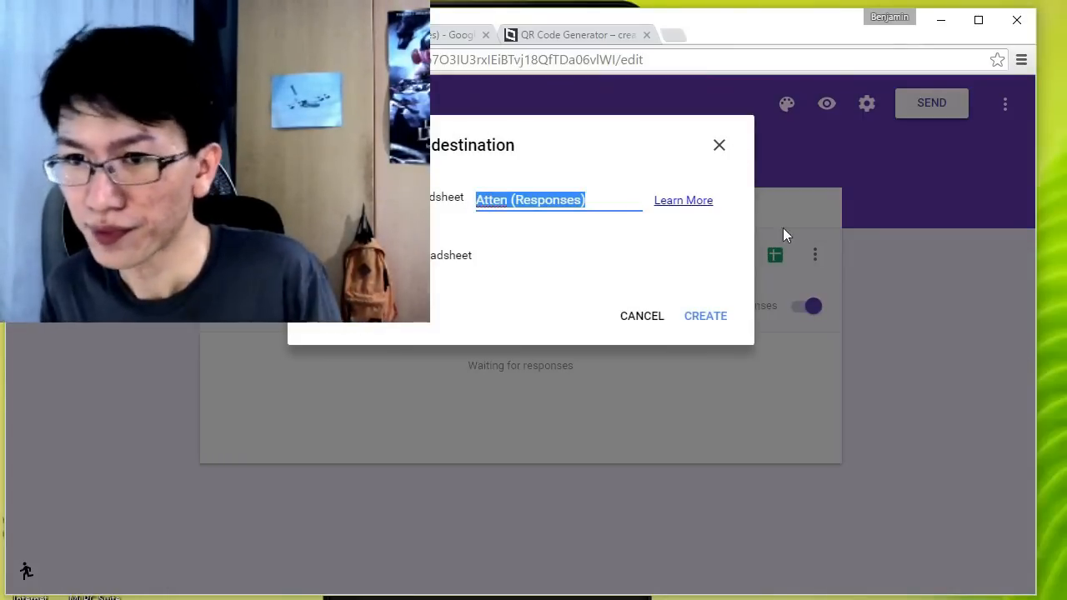
click(720, 147)
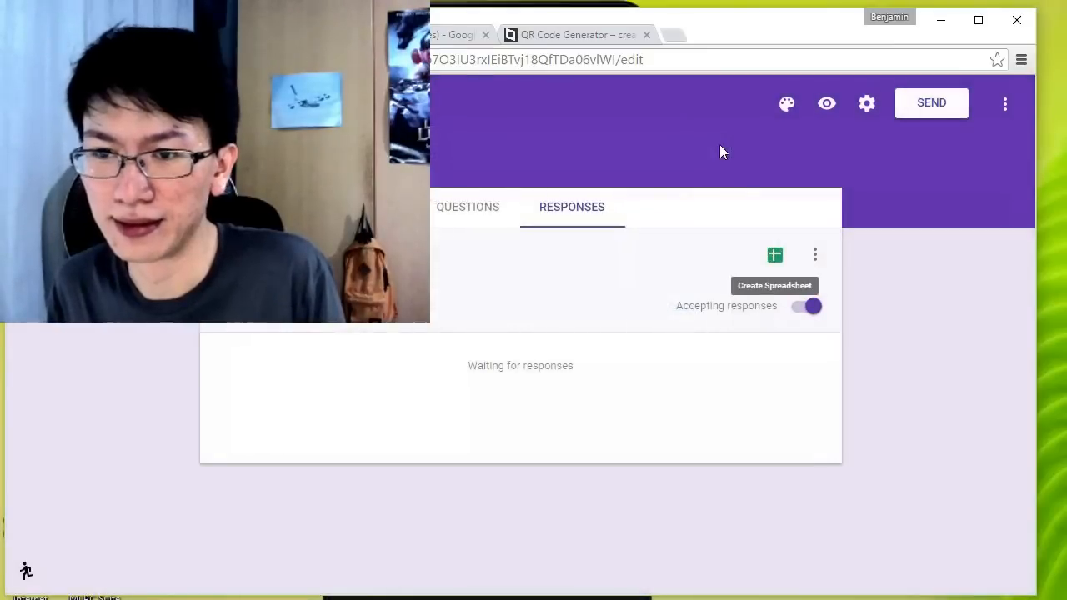